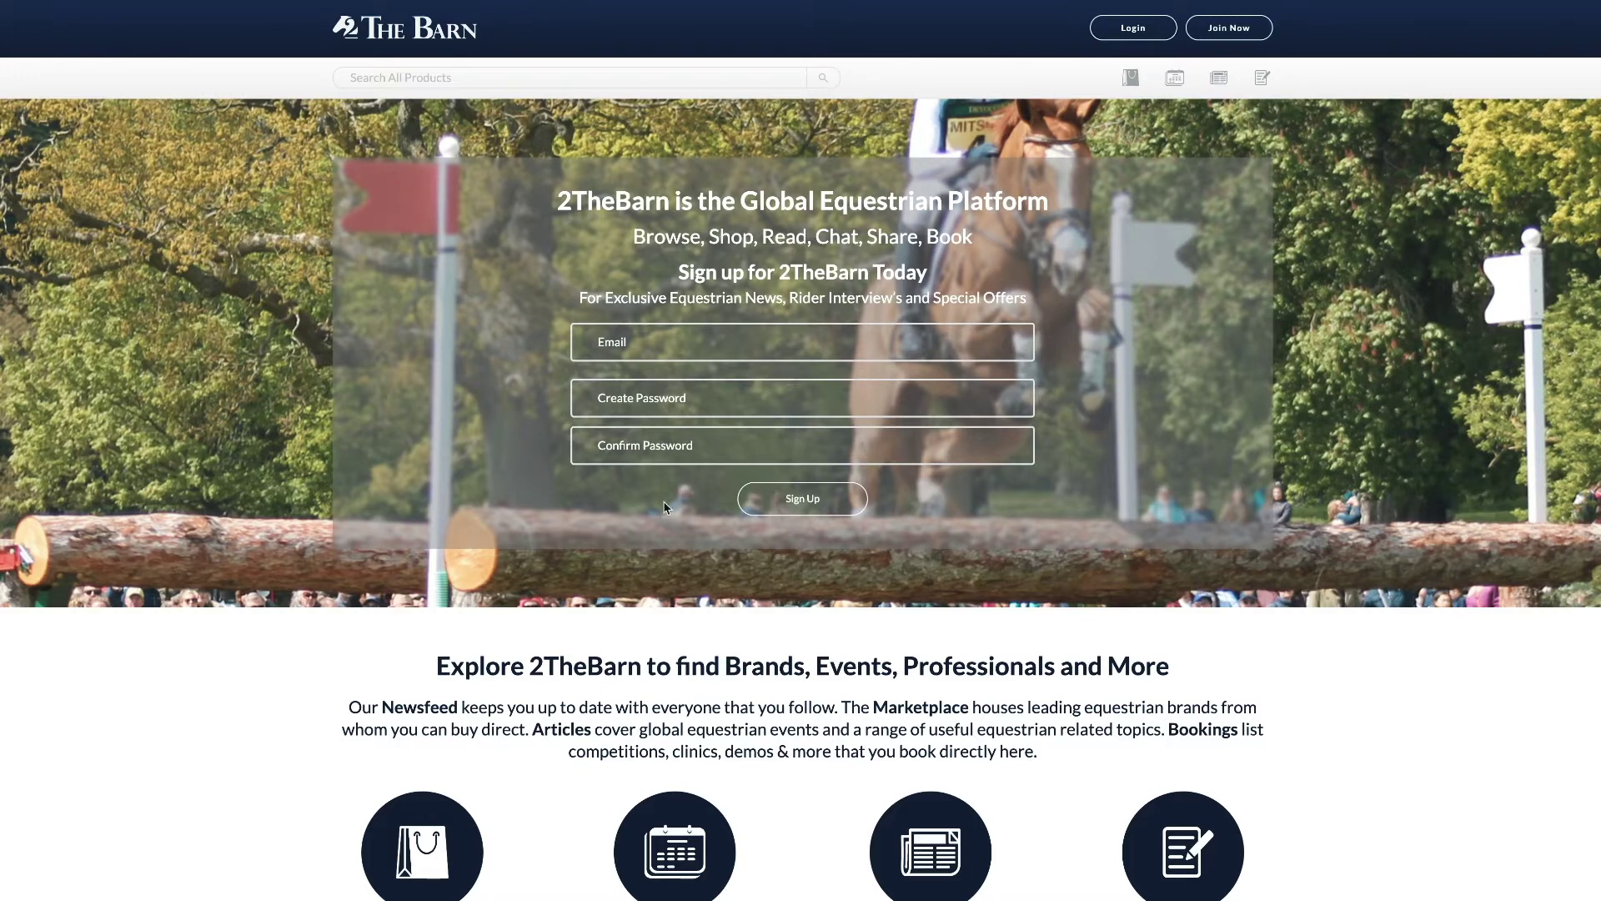
Step: Open the login form from the Login button on the 2TheBarn home page
{"action": "left_click", "coordinate": [1136, 31]}
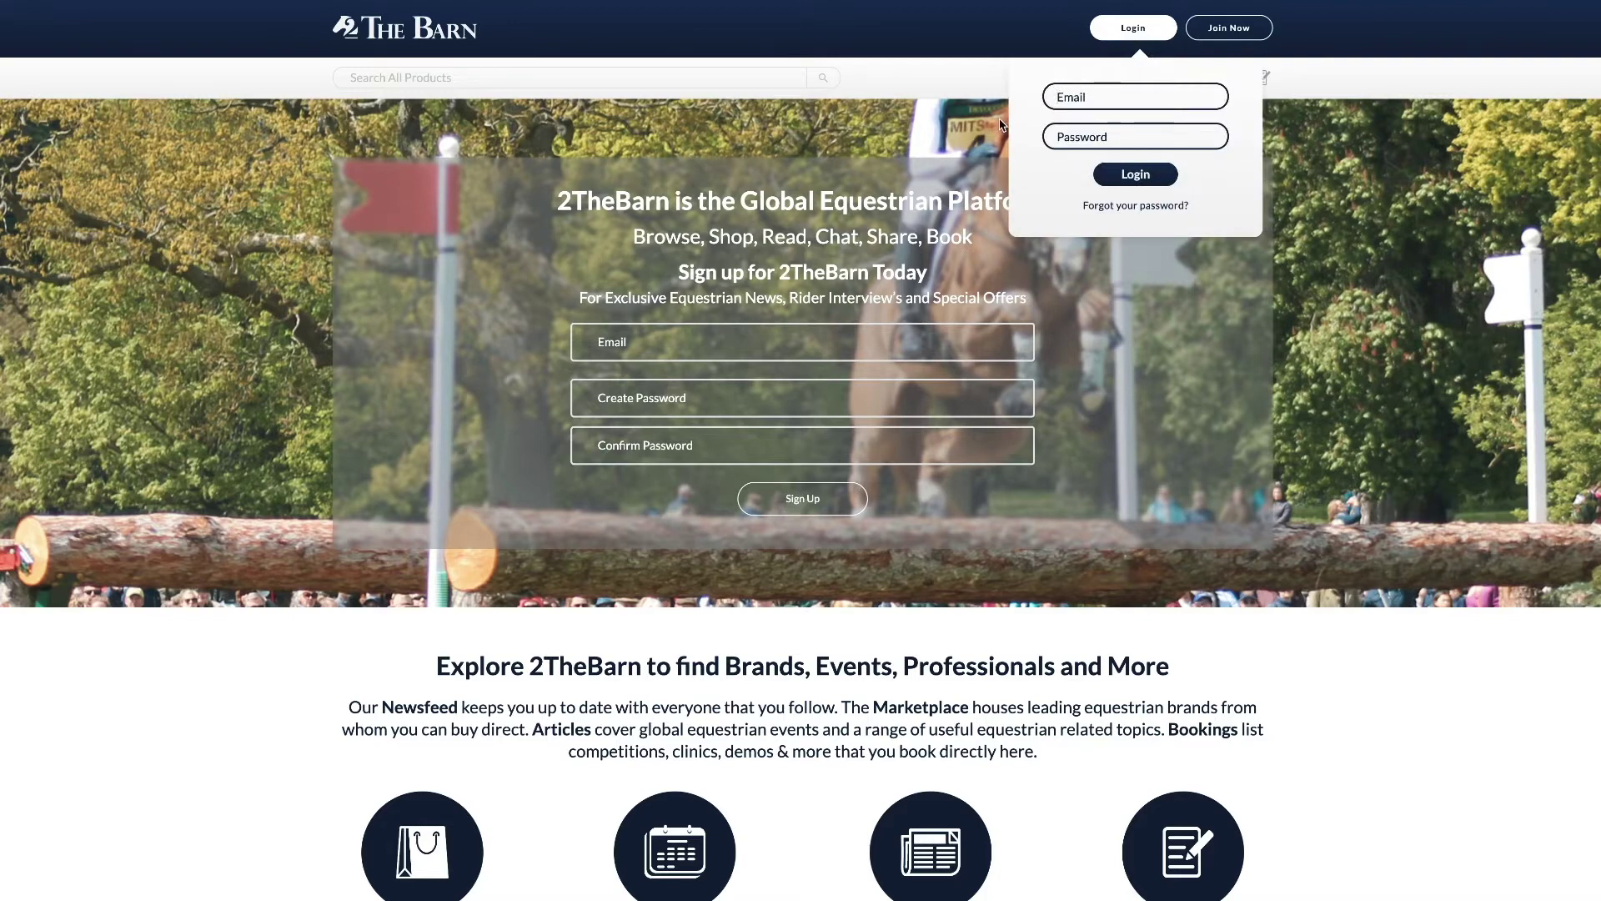
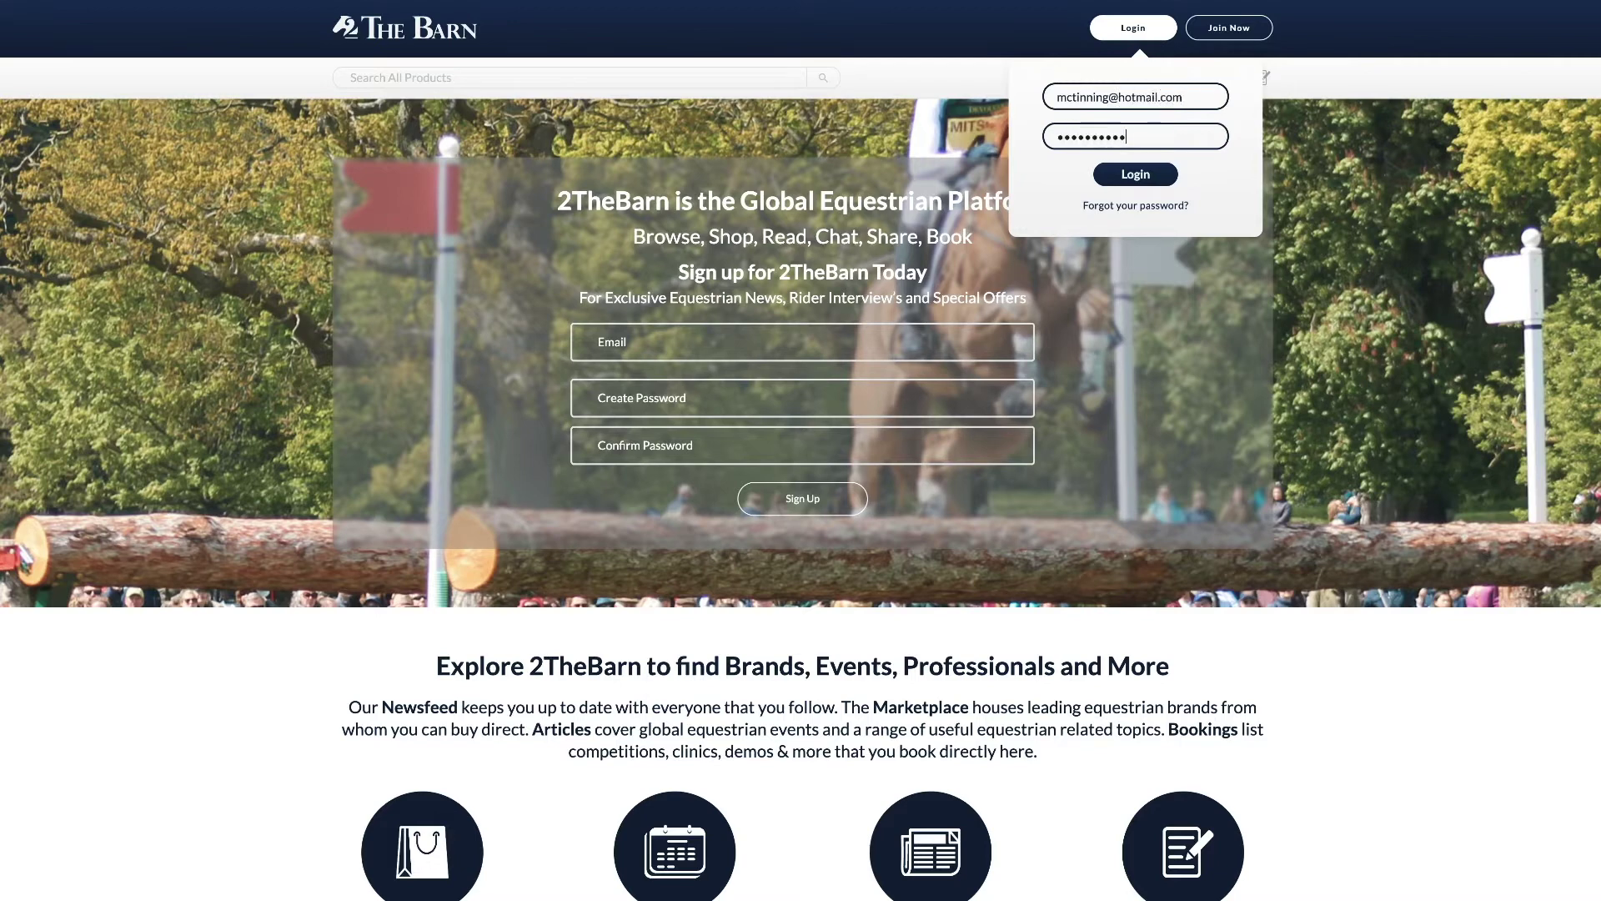
Step: Sign in with the account e-mail address and password
{"action": "left_click", "coordinate": [1146, 176]}
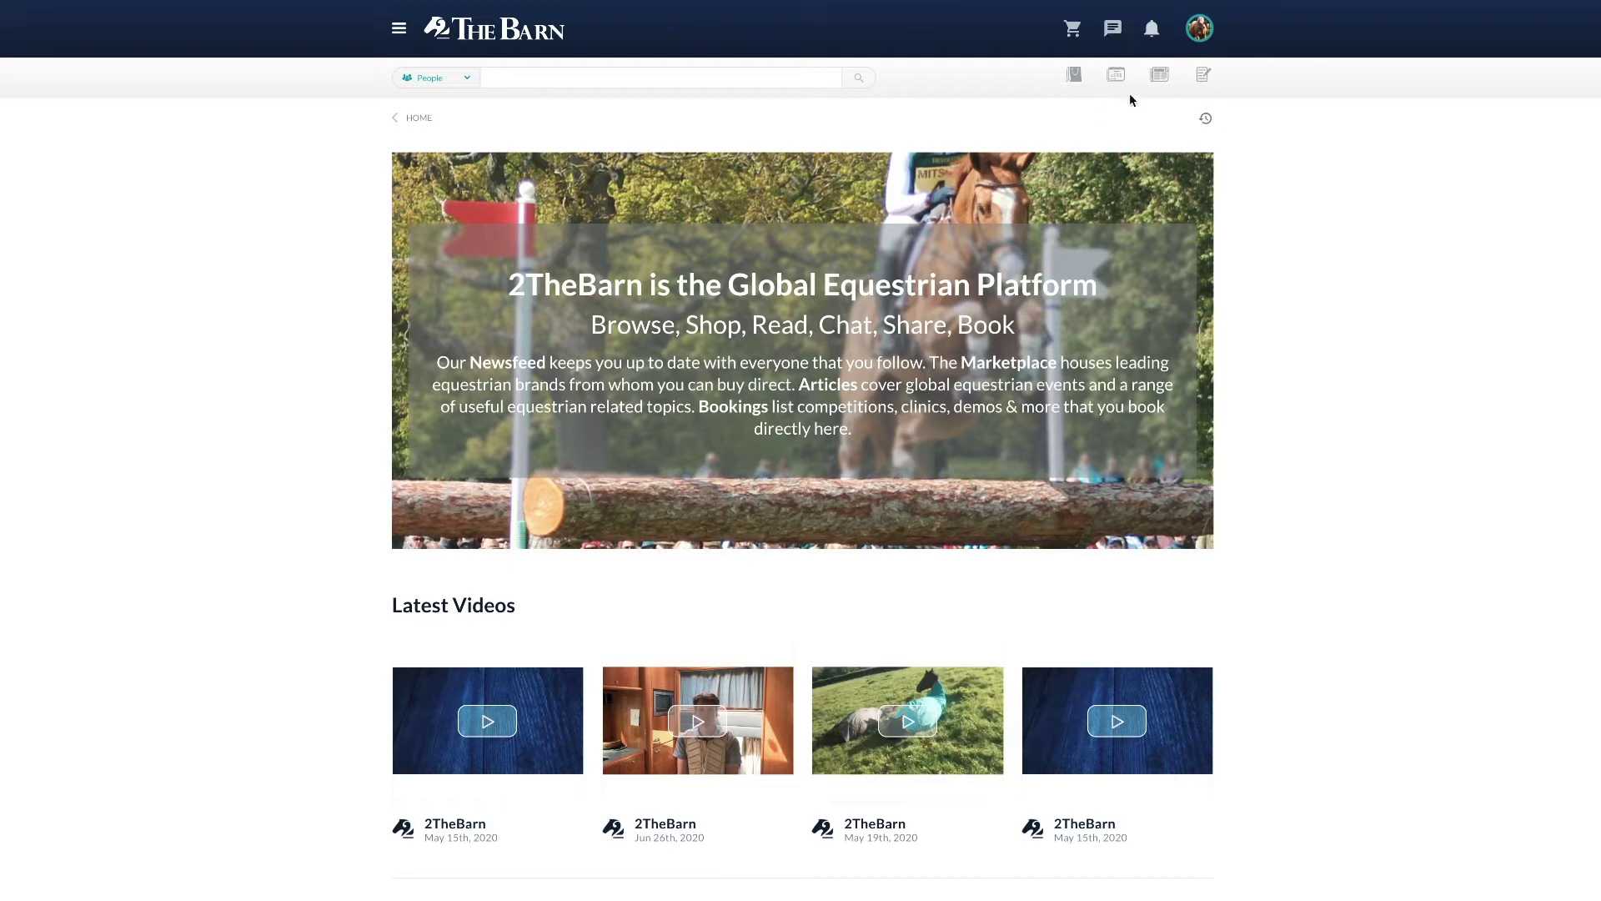
Step: From the avatar menu, switch to the SansFLASH Photography brand profile
{"action": "left_click", "coordinate": [1202, 36]}
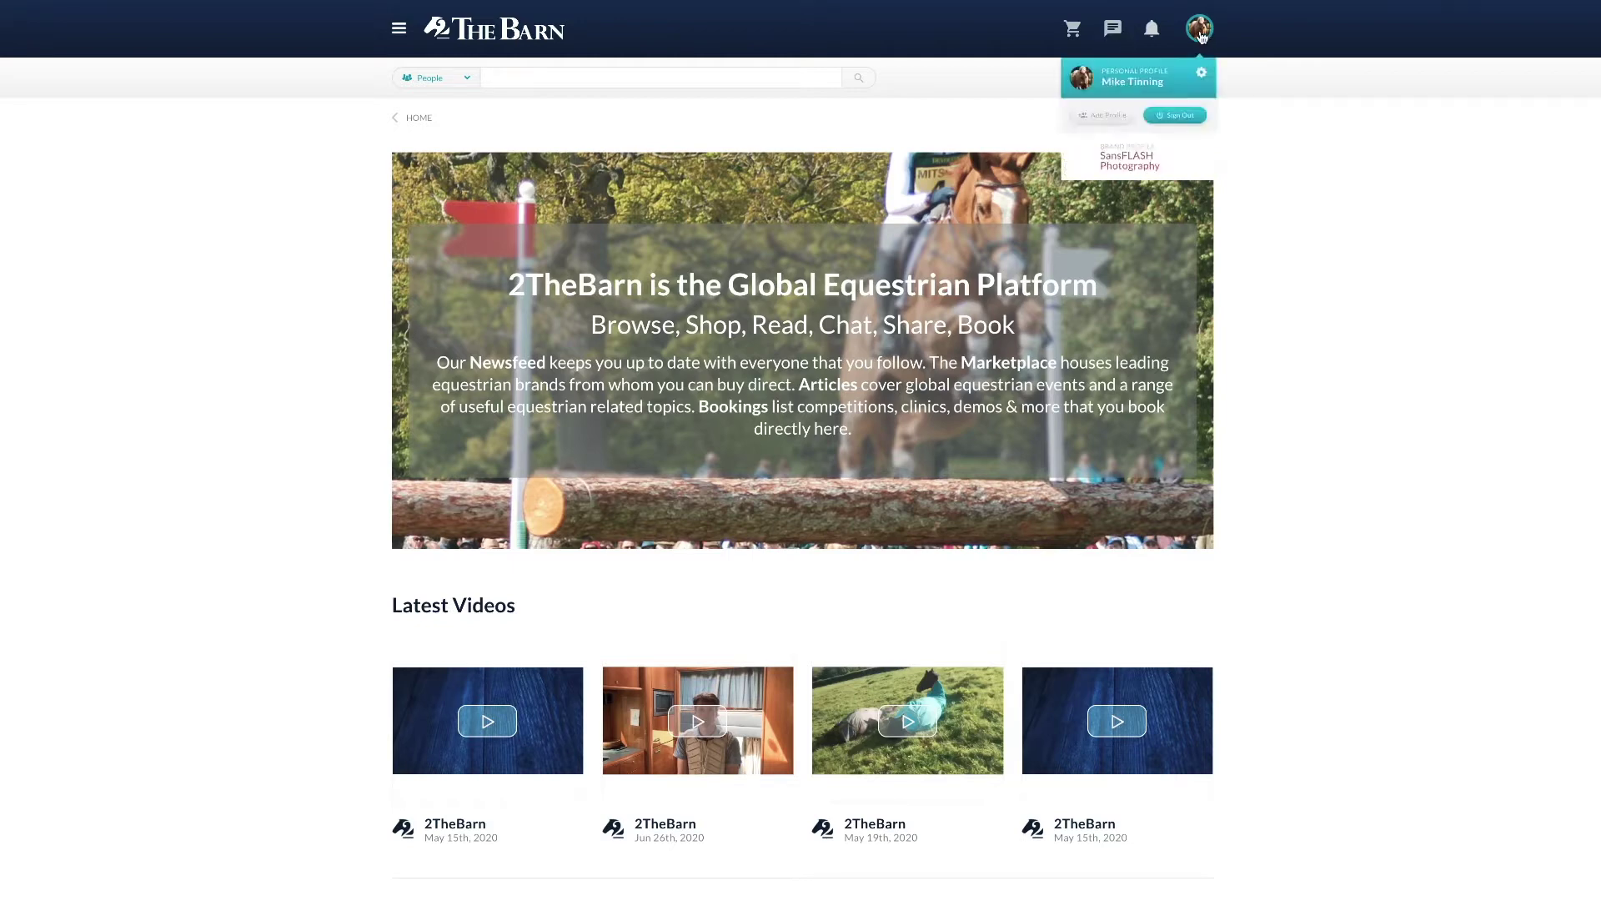
{"action": "left_click", "coordinate": [1101, 117]}
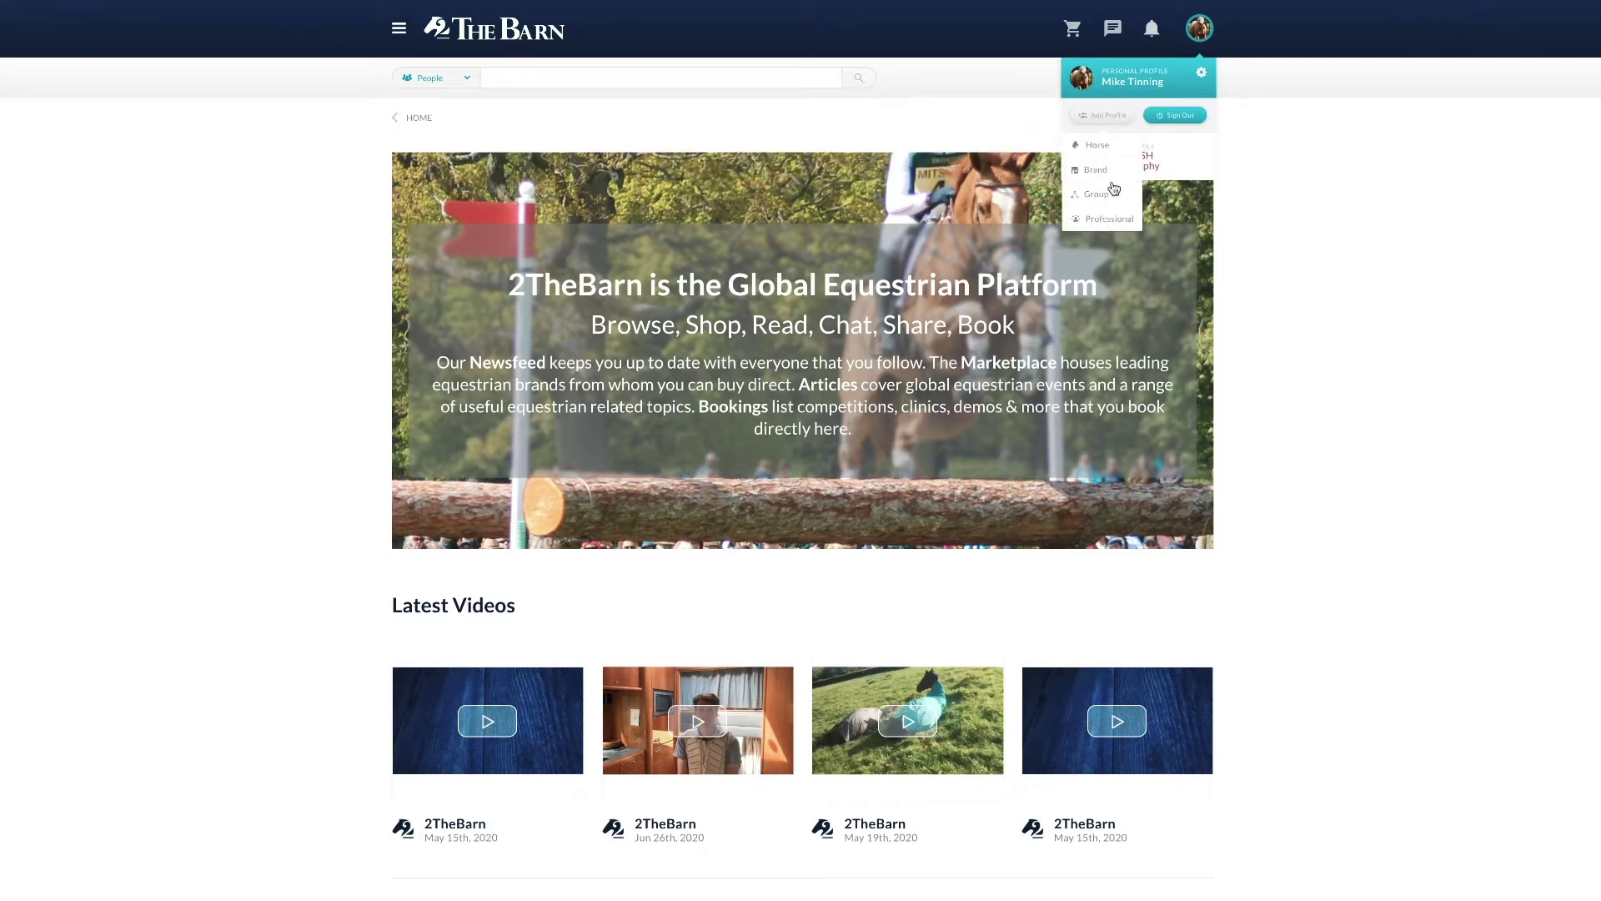
{"action": "left_click", "coordinate": [1122, 120]}
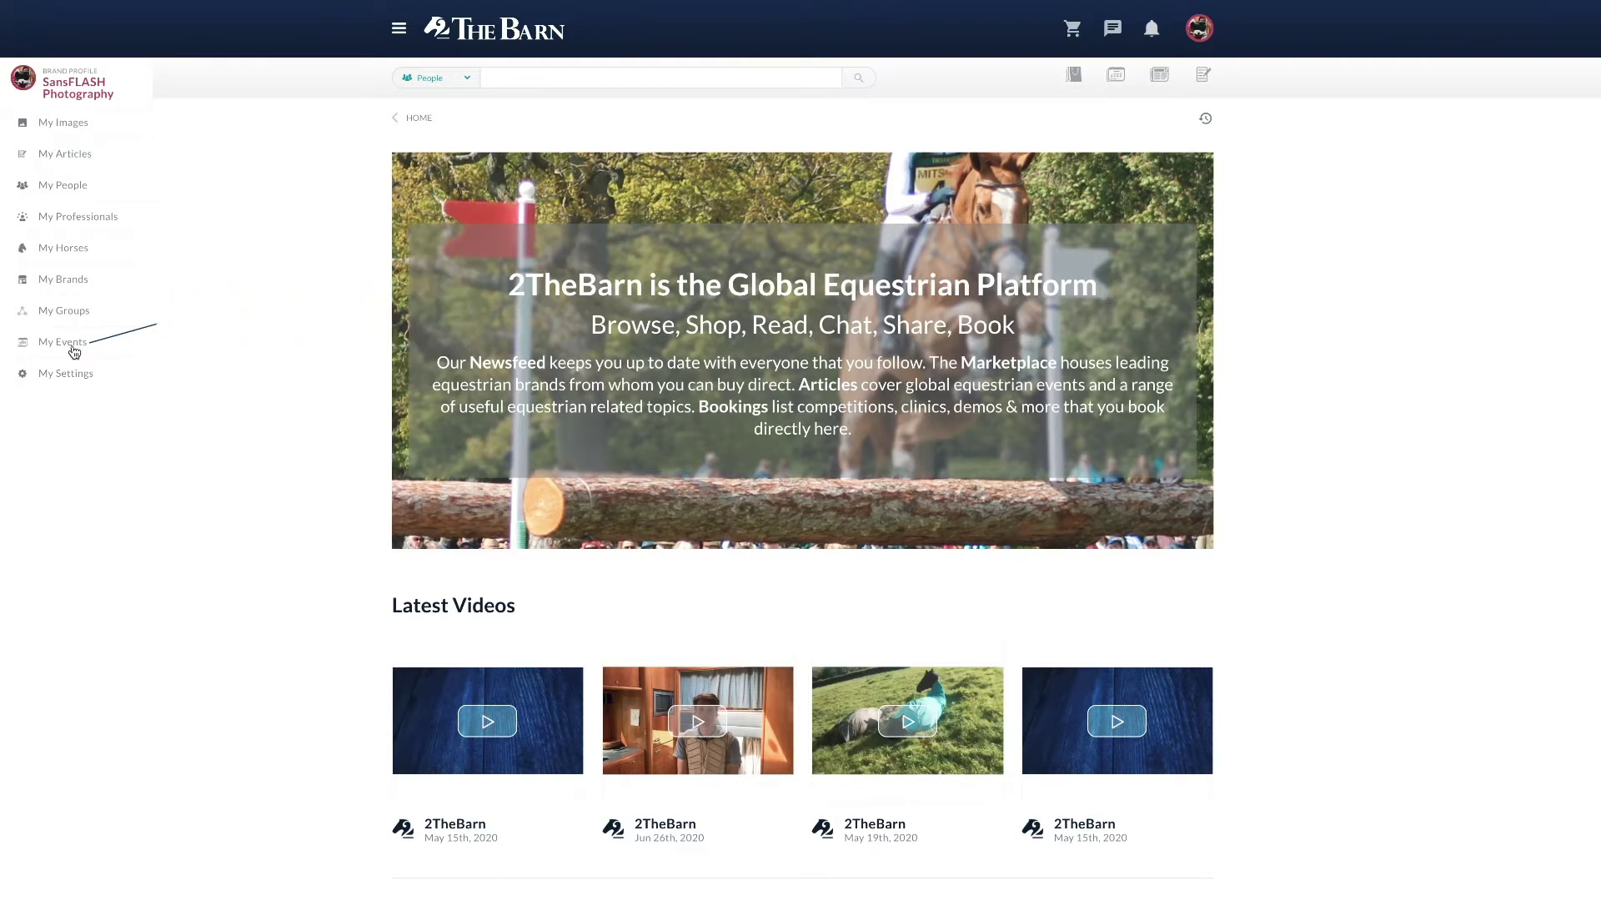
Step: Open My Events for the brand, showing empty Current, Past and Hidden tabs
{"action": "left_click", "coordinate": [73, 349]}
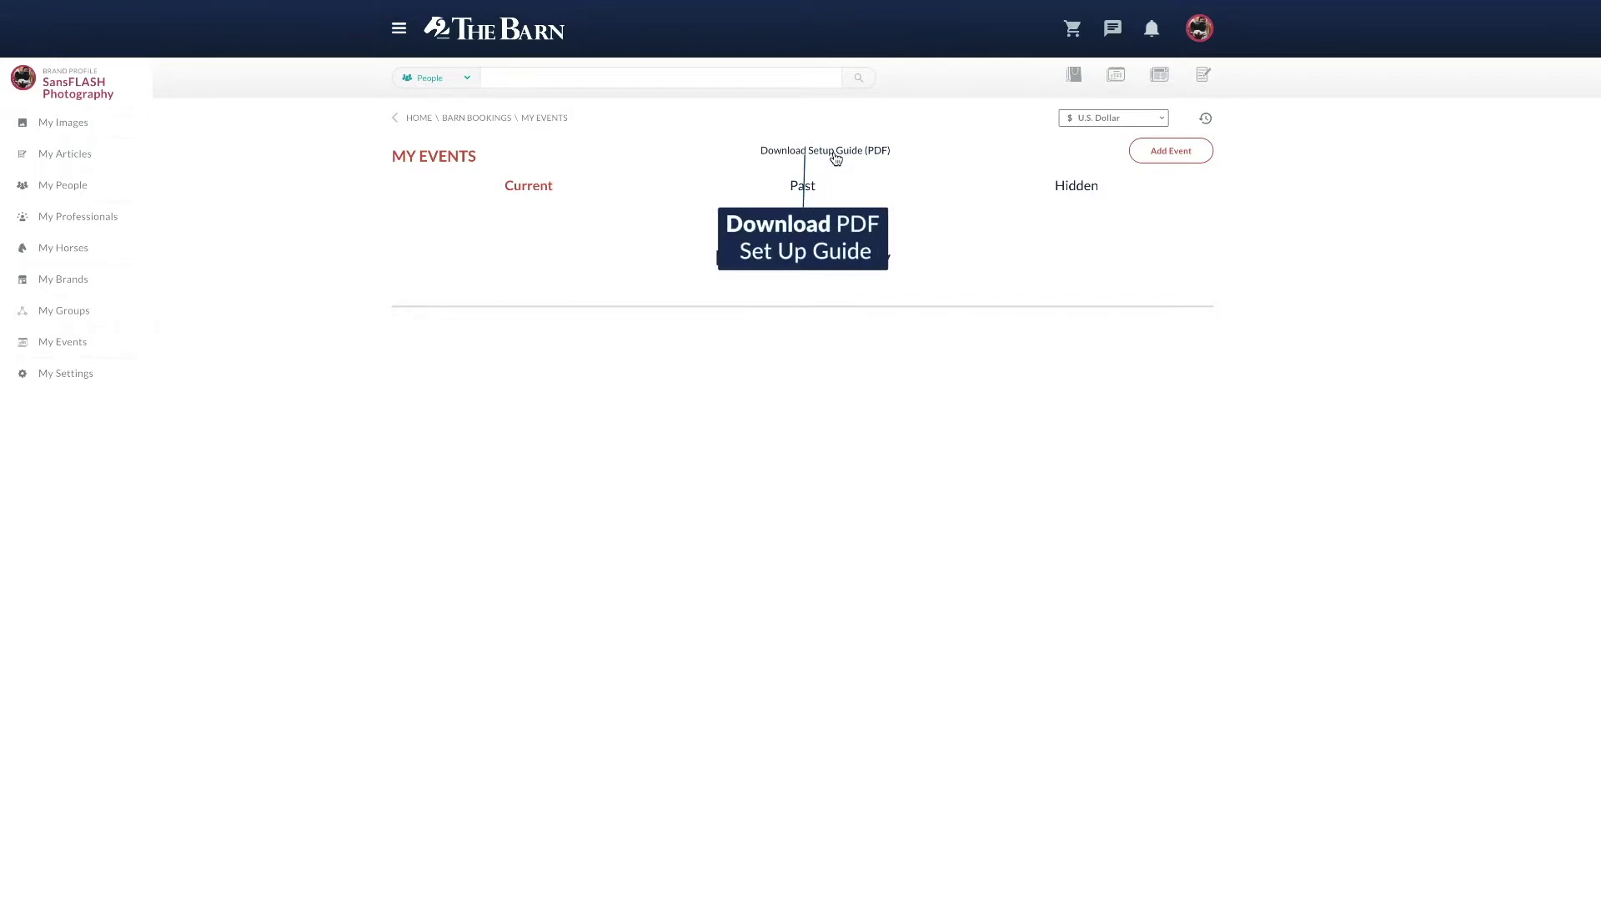
Step: Add a new event and save a zoomed-out, cropped dressage photo as the venue picture
{"action": "left_click", "coordinate": [1191, 153]}
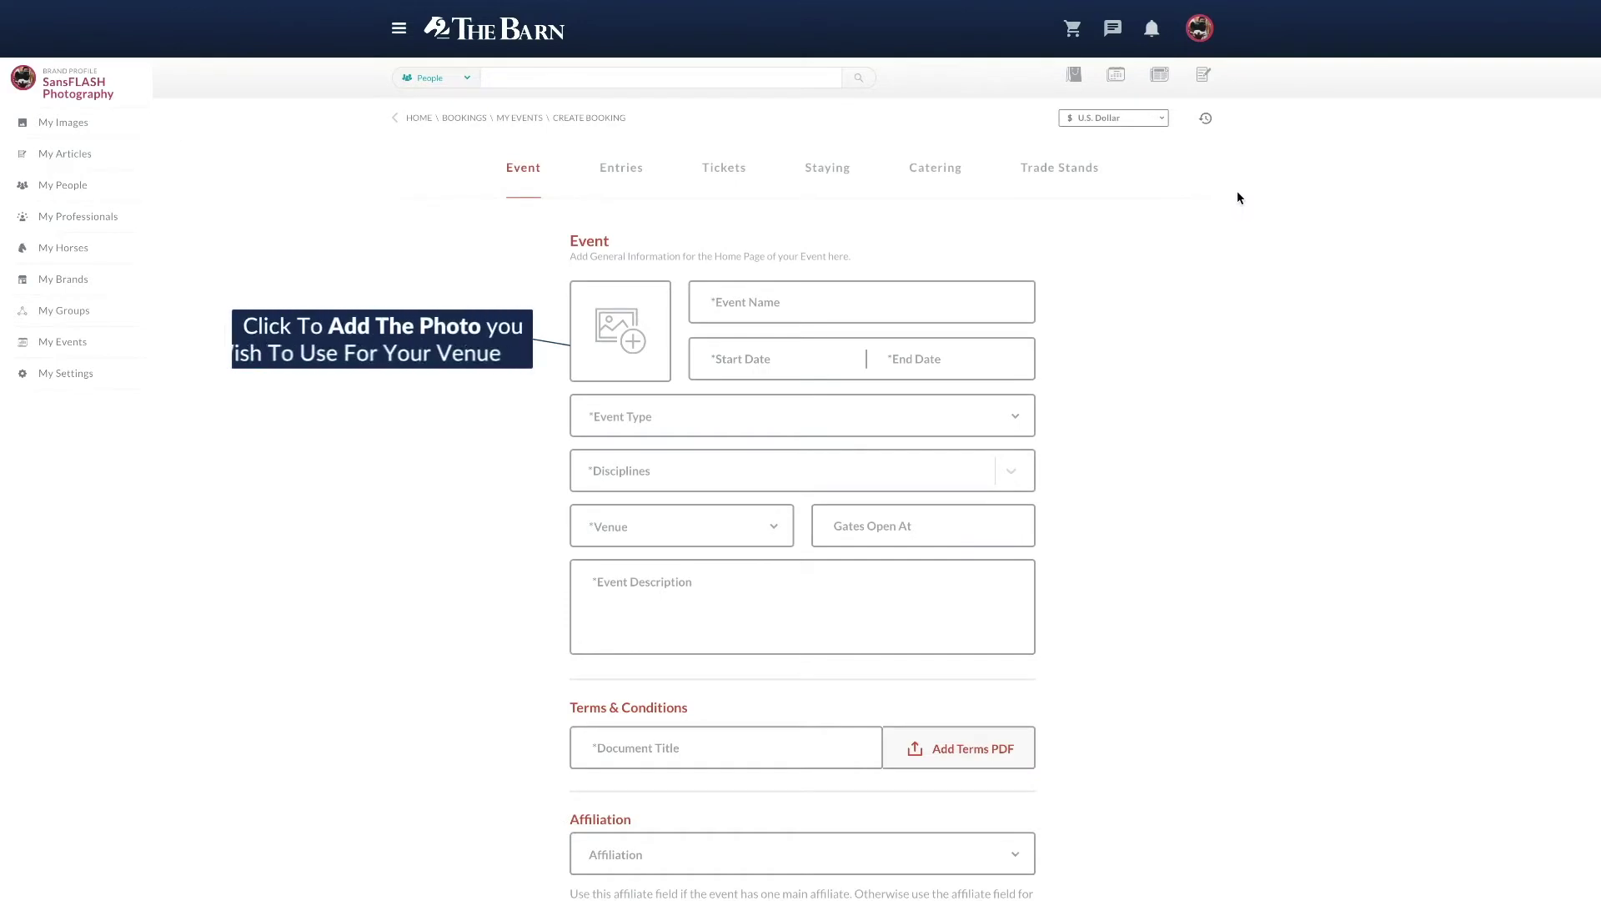
{"action": "left_click", "coordinate": [617, 330]}
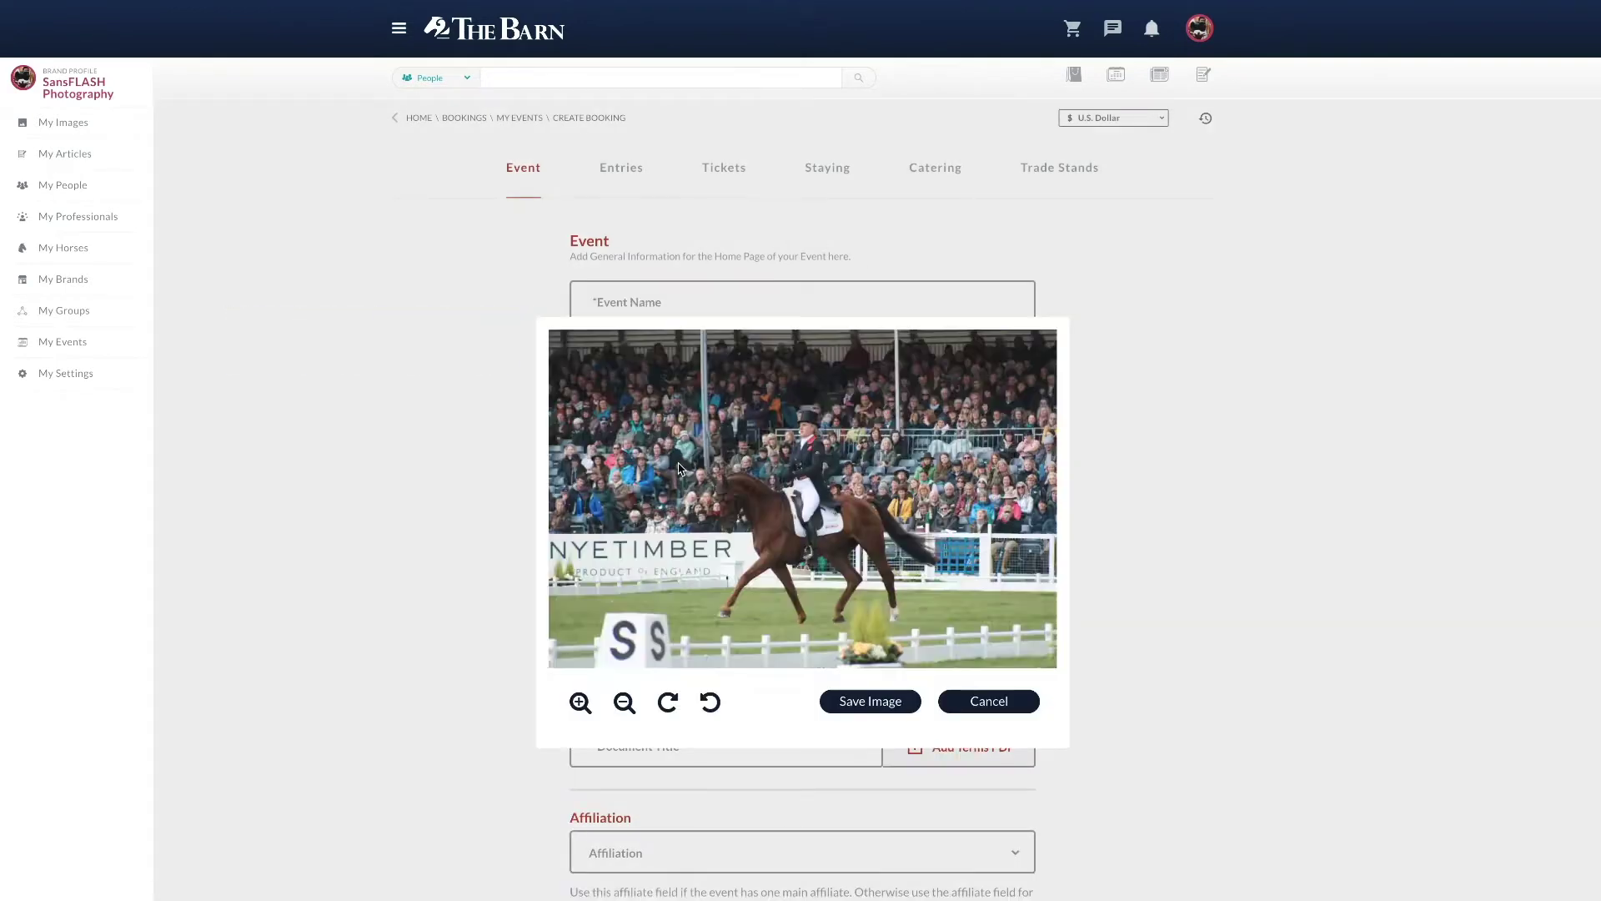
{"action": "mouse_move", "coordinate": [859, 528]}
{"action": "left_mouse_down"}
{"action": "mouse_move", "coordinate": [839, 472]}
{"action": "mouse_move", "coordinate": [847, 498]}
{"action": "left_mouse_up"}
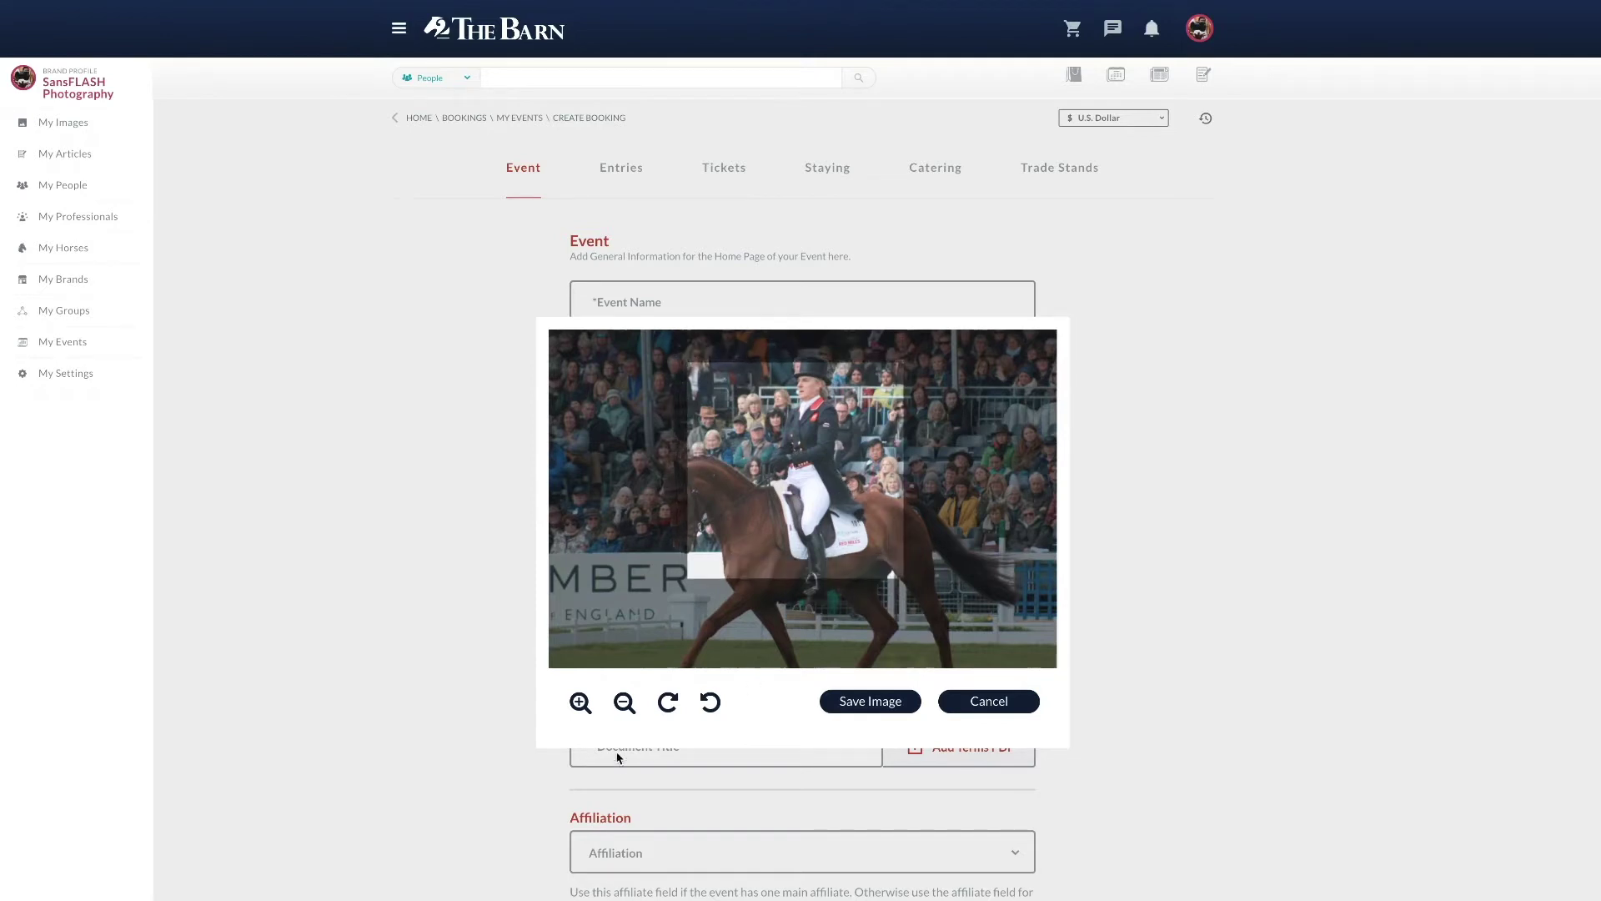
{"action": "left_click", "coordinate": [624, 705]}
{"action": "left_click", "coordinate": [625, 704]}
{"action": "left_click", "coordinate": [625, 705]}
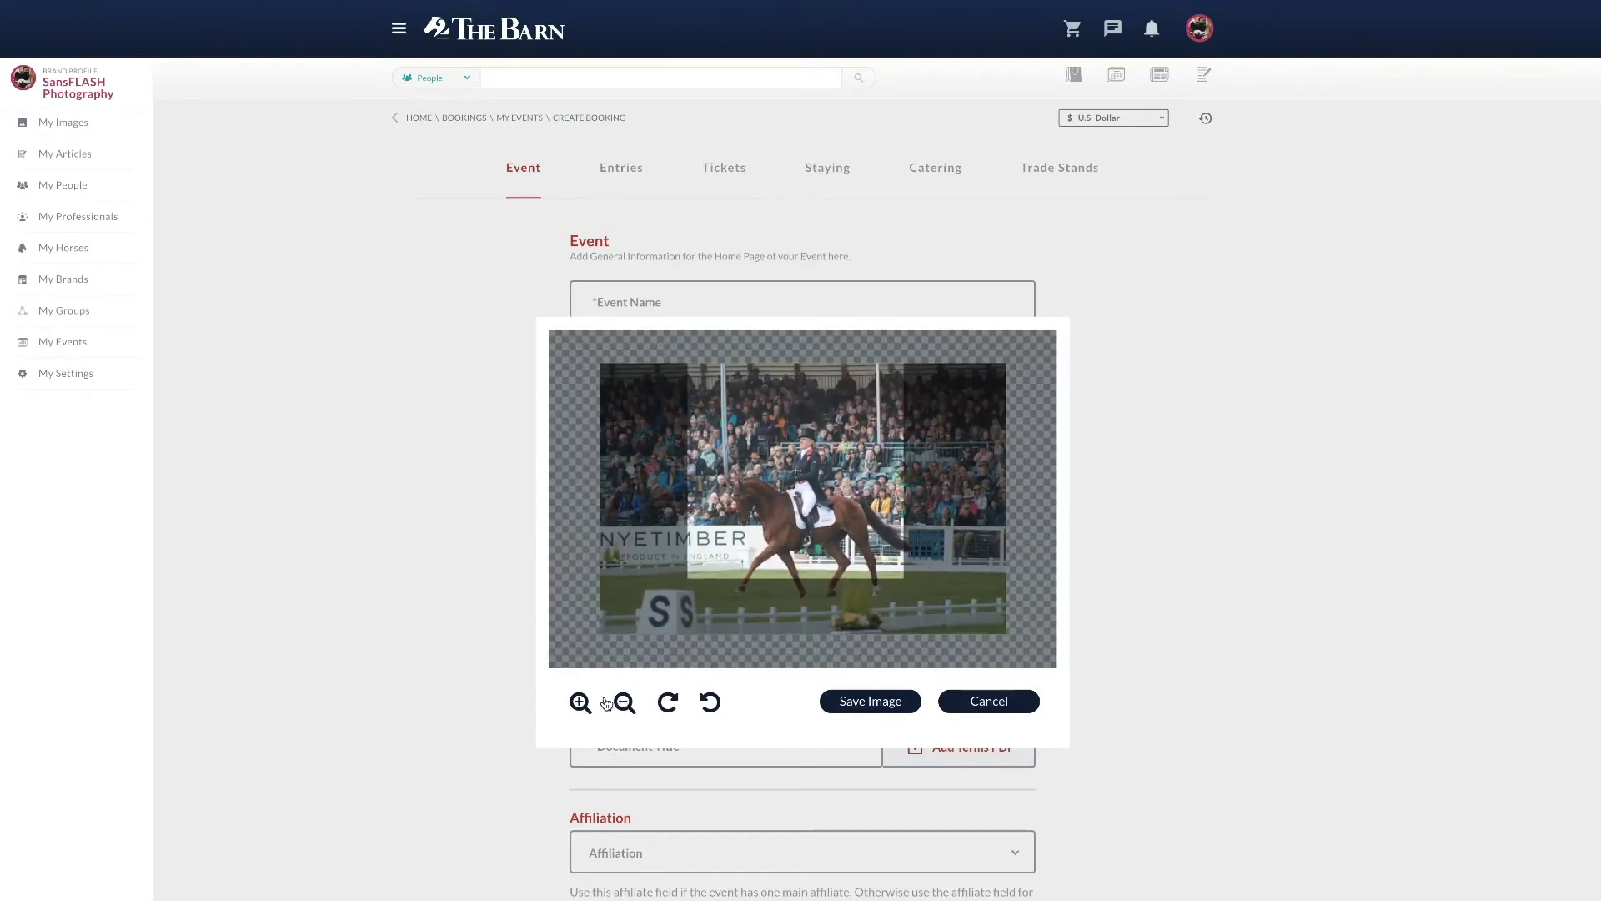
{"action": "left_click_drag", "start_coordinate": [844, 474], "coordinate": [857, 506]}
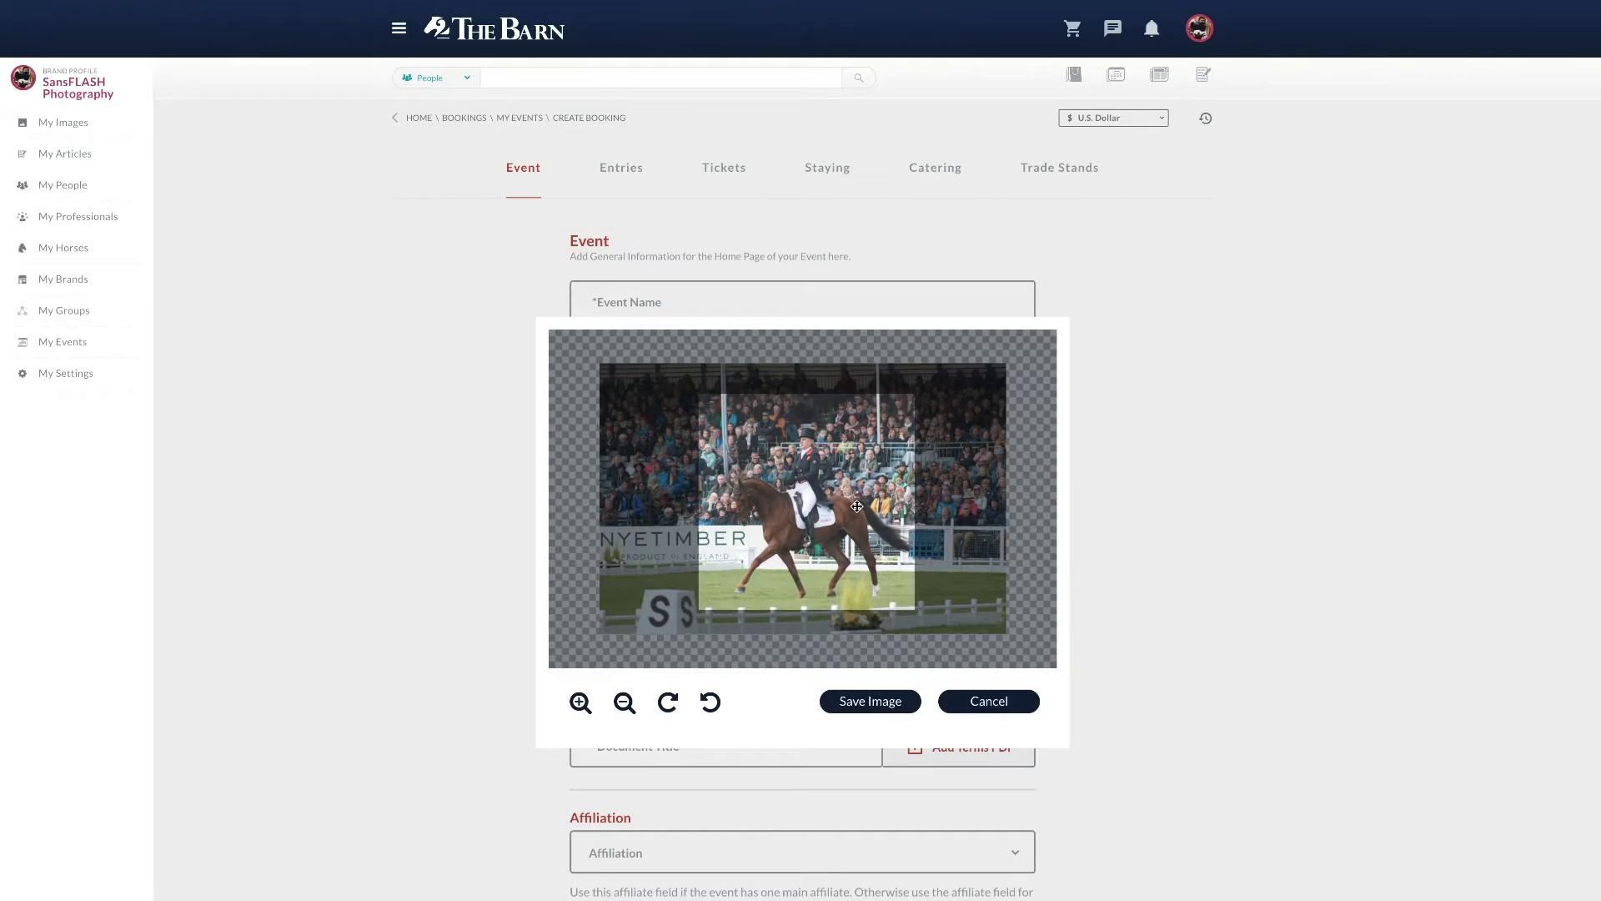
{"action": "left_click", "coordinate": [888, 705]}
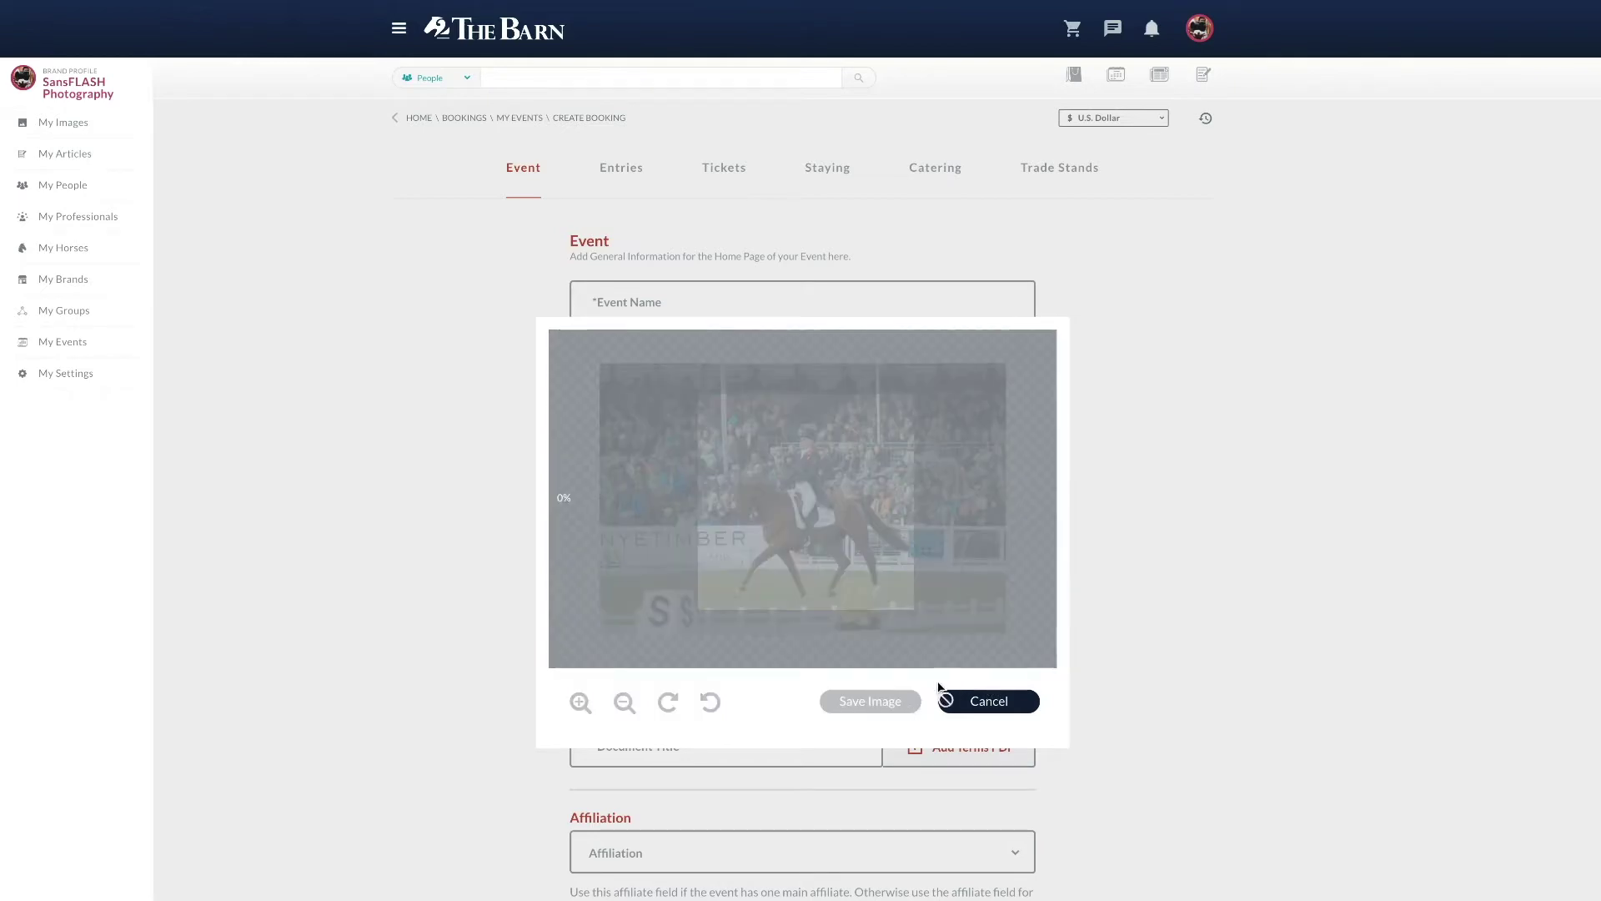
Step: Name the event 'Dressage Test Riding Clinic', 4–6 October 2020, Clinic / Lesson, Dressage discipline
{"action": "type", "text": "Dressage Test Riding Clinic"}
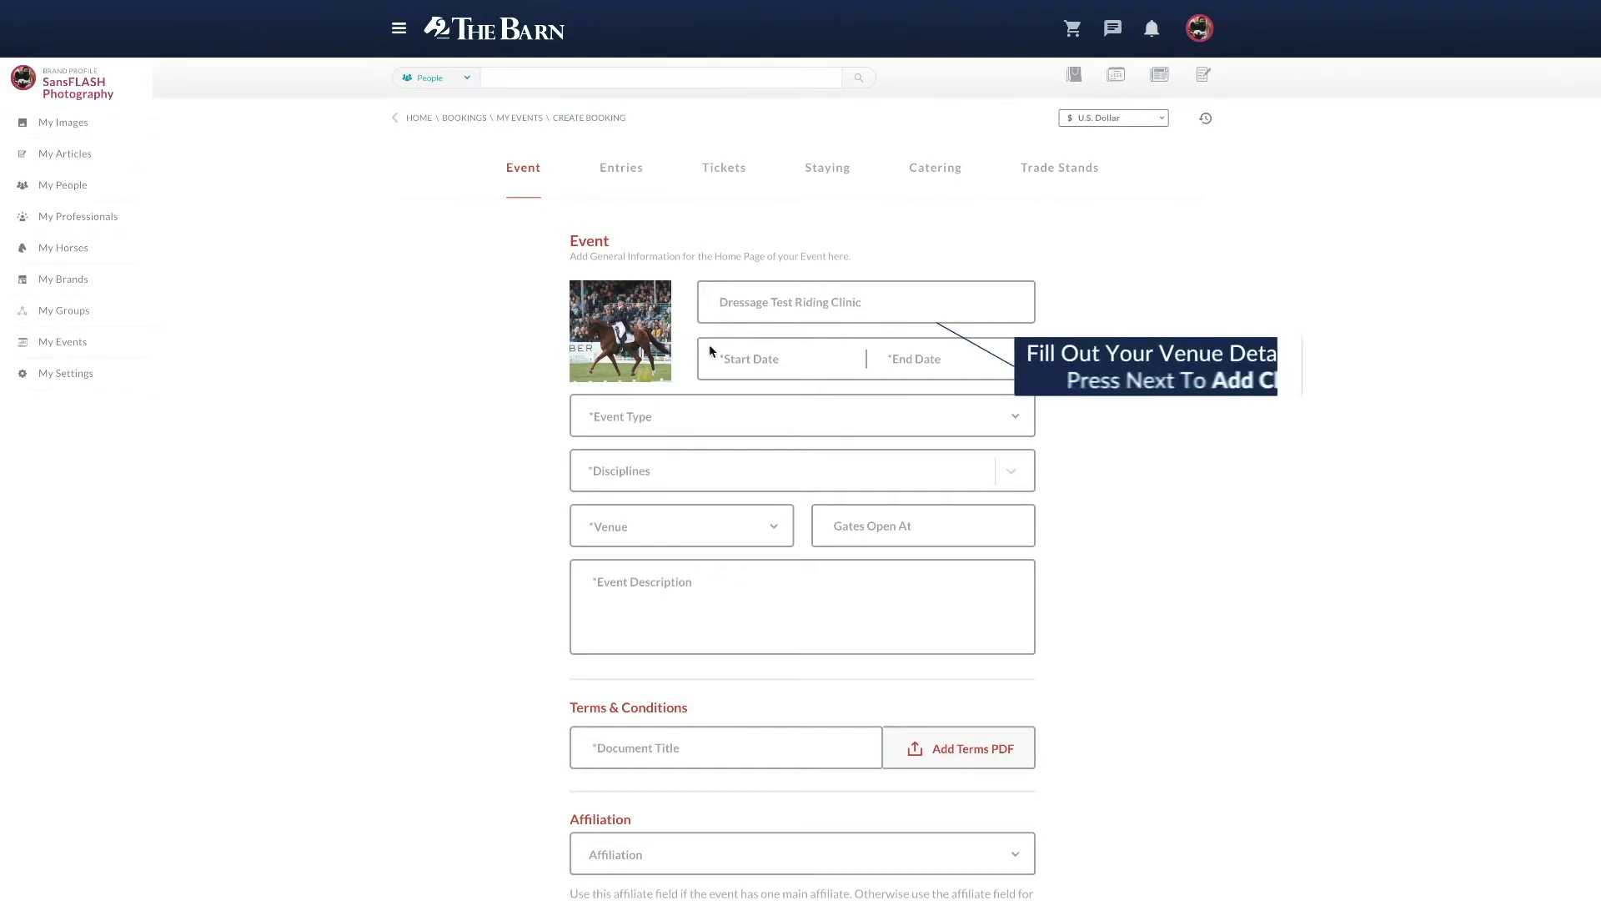
{"action": "left_click", "coordinate": [753, 351]}
{"action": "scroll", "coordinate": [788, 435], "scroll_direction": "down", "scroll_amount": 3}
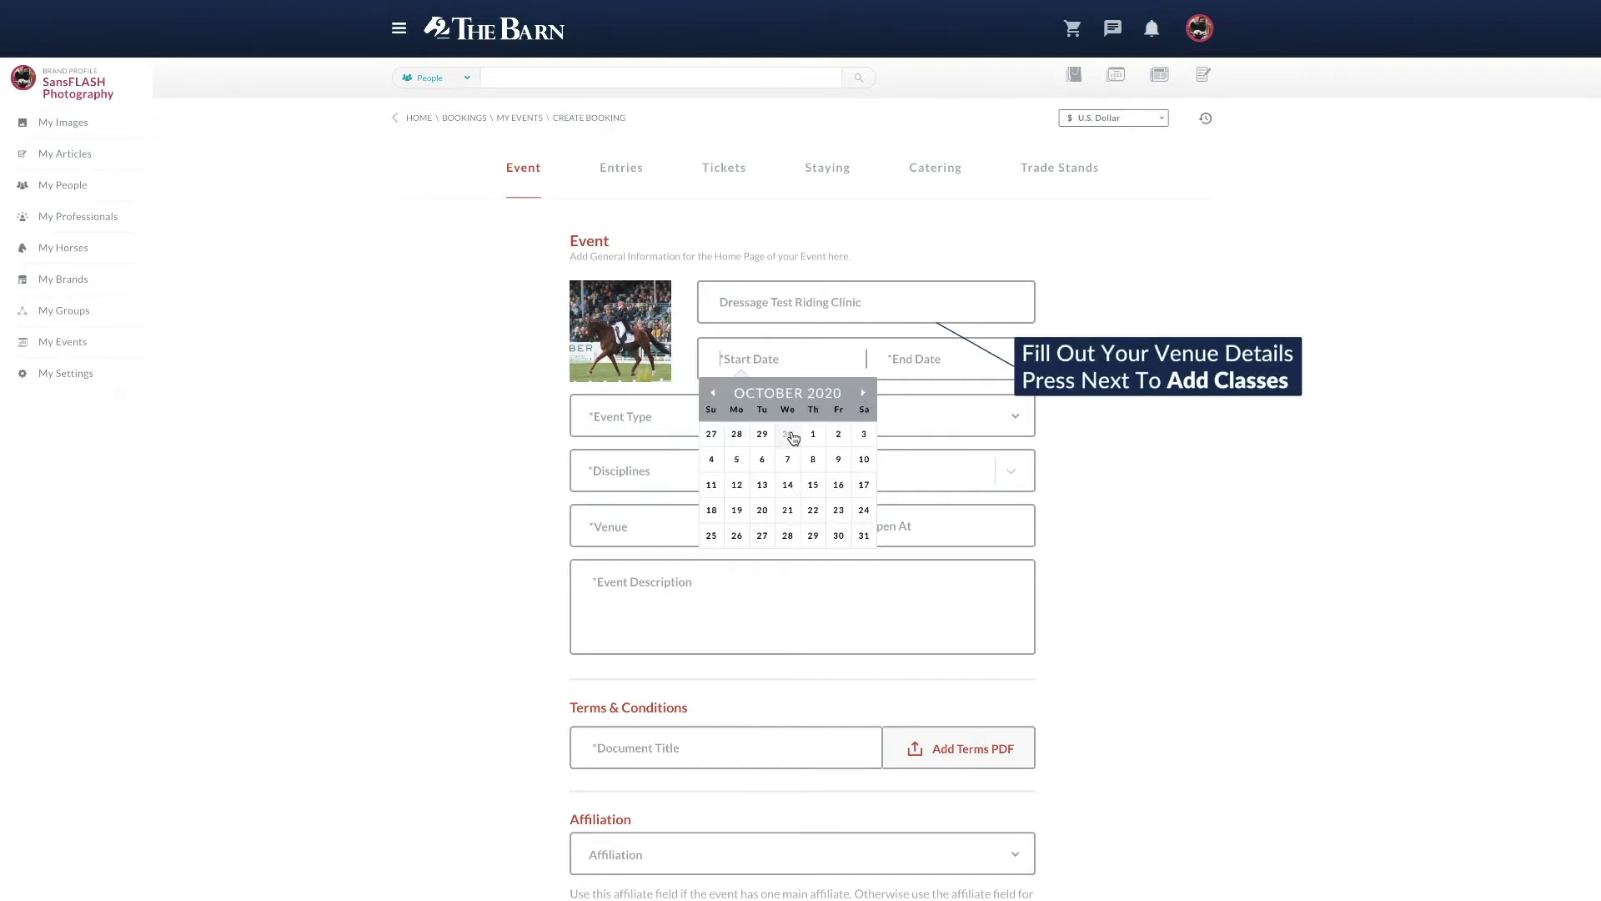
{"action": "left_click", "coordinate": [712, 459]}
{"action": "left_click", "coordinate": [929, 459]}
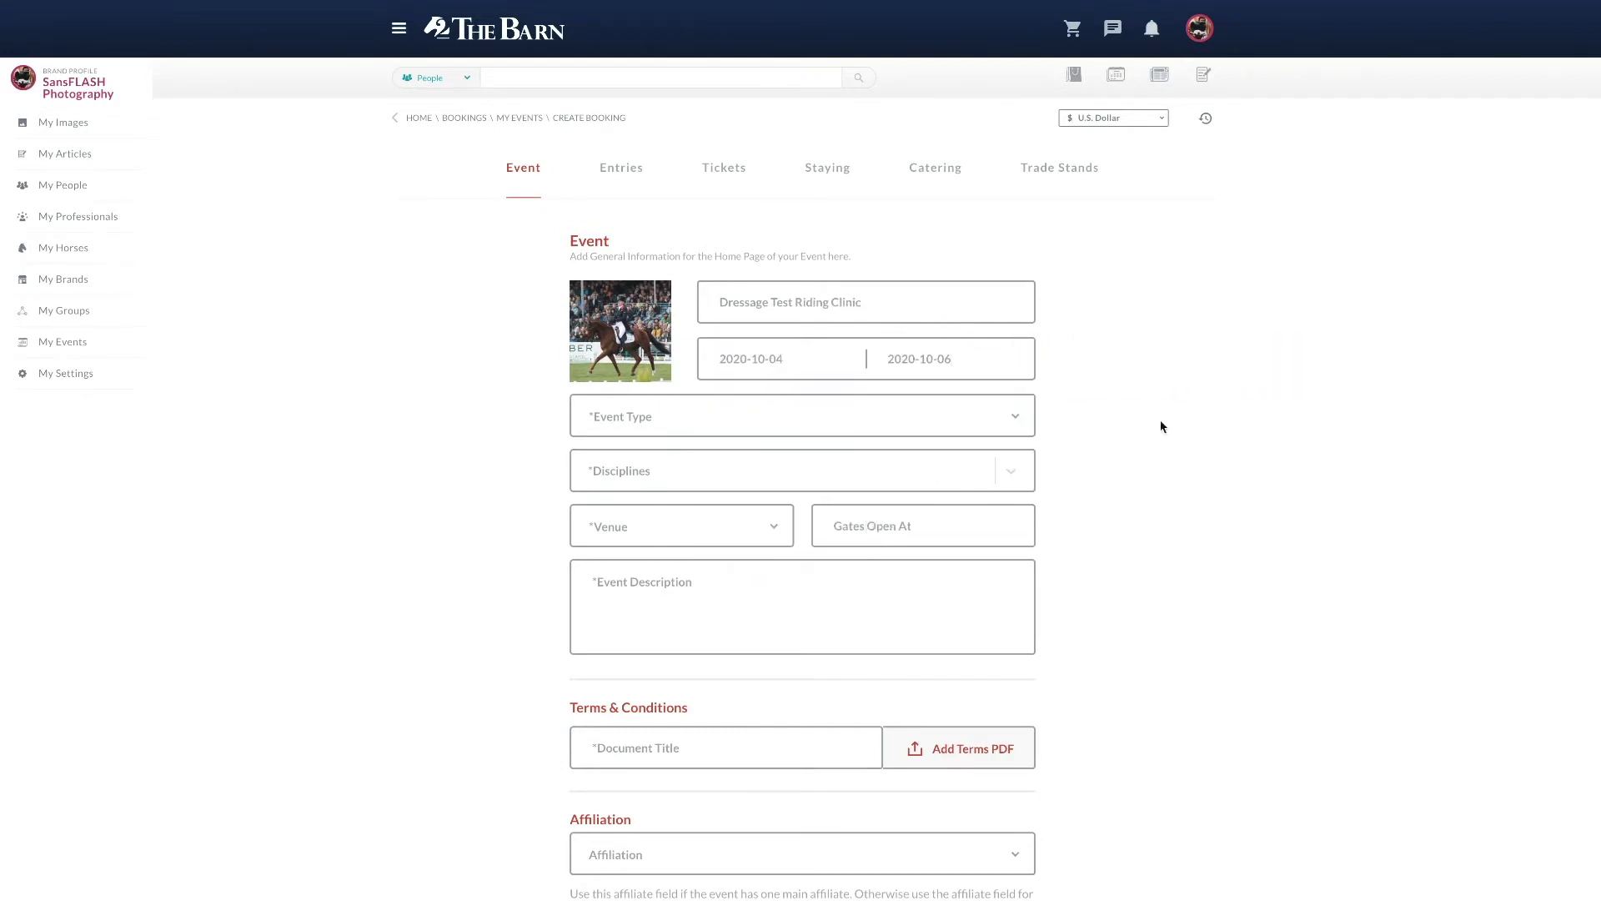
{"action": "left_click", "coordinate": [829, 417]}
{"action": "left_click", "coordinate": [829, 433]}
{"action": "left_click", "coordinate": [658, 470]}
{"action": "left_click", "coordinate": [607, 548]}
Step: Use a custom venue named 'Slade Farm' with gates opening at 9:00 am
{"action": "left_click", "coordinate": [659, 525]}
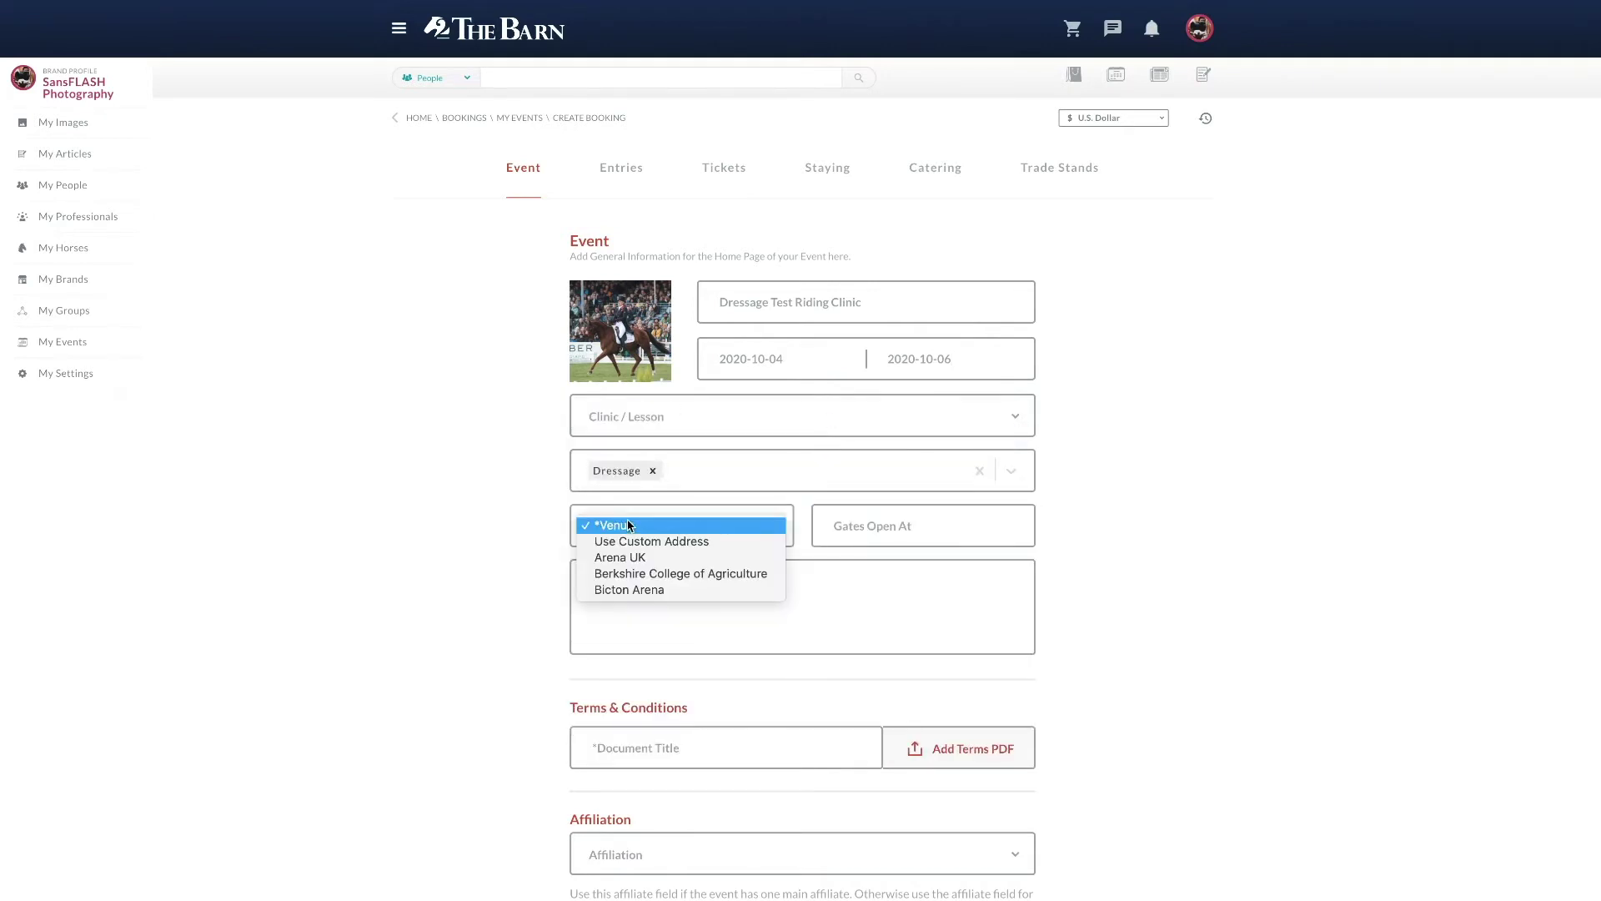
{"action": "left_click", "coordinate": [668, 542]}
{"action": "left_click", "coordinate": [669, 584]}
{"action": "type", "text": "Slade Farm"}
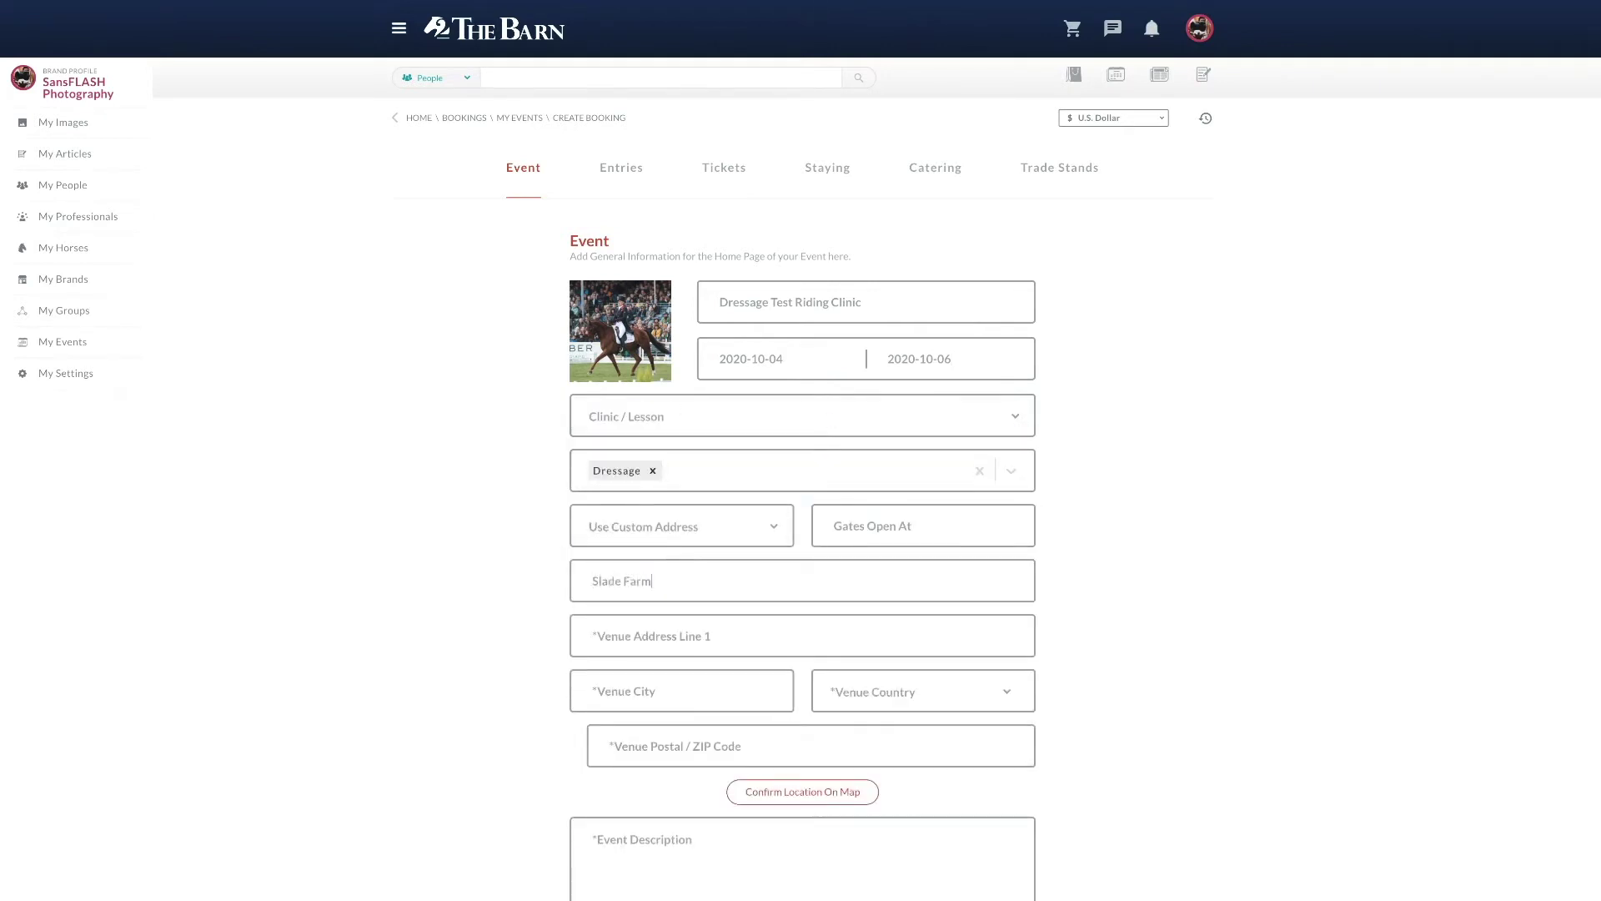
{"action": "left_click", "coordinate": [916, 527]}
{"action": "left_click", "coordinate": [838, 614]}
{"action": "left_click", "coordinate": [890, 549]}
{"action": "left_click", "coordinate": [938, 543]}
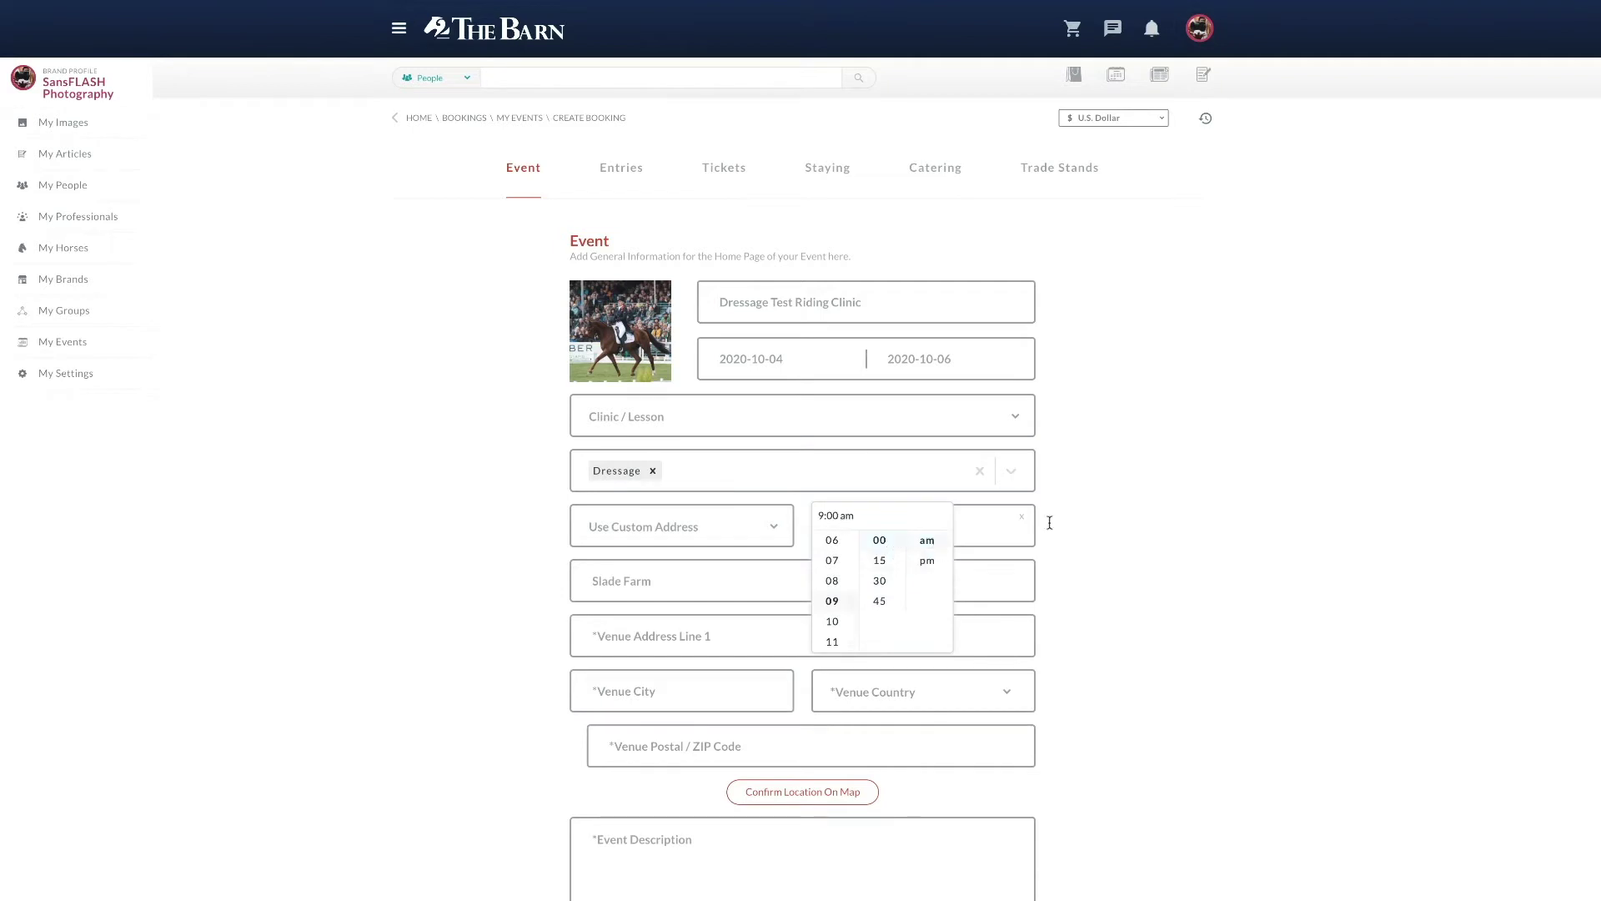
Step: Enter the Toronto venue address (Canada, Ontario, postal code M4L) and the event description
{"action": "left_click", "coordinate": [625, 634]}
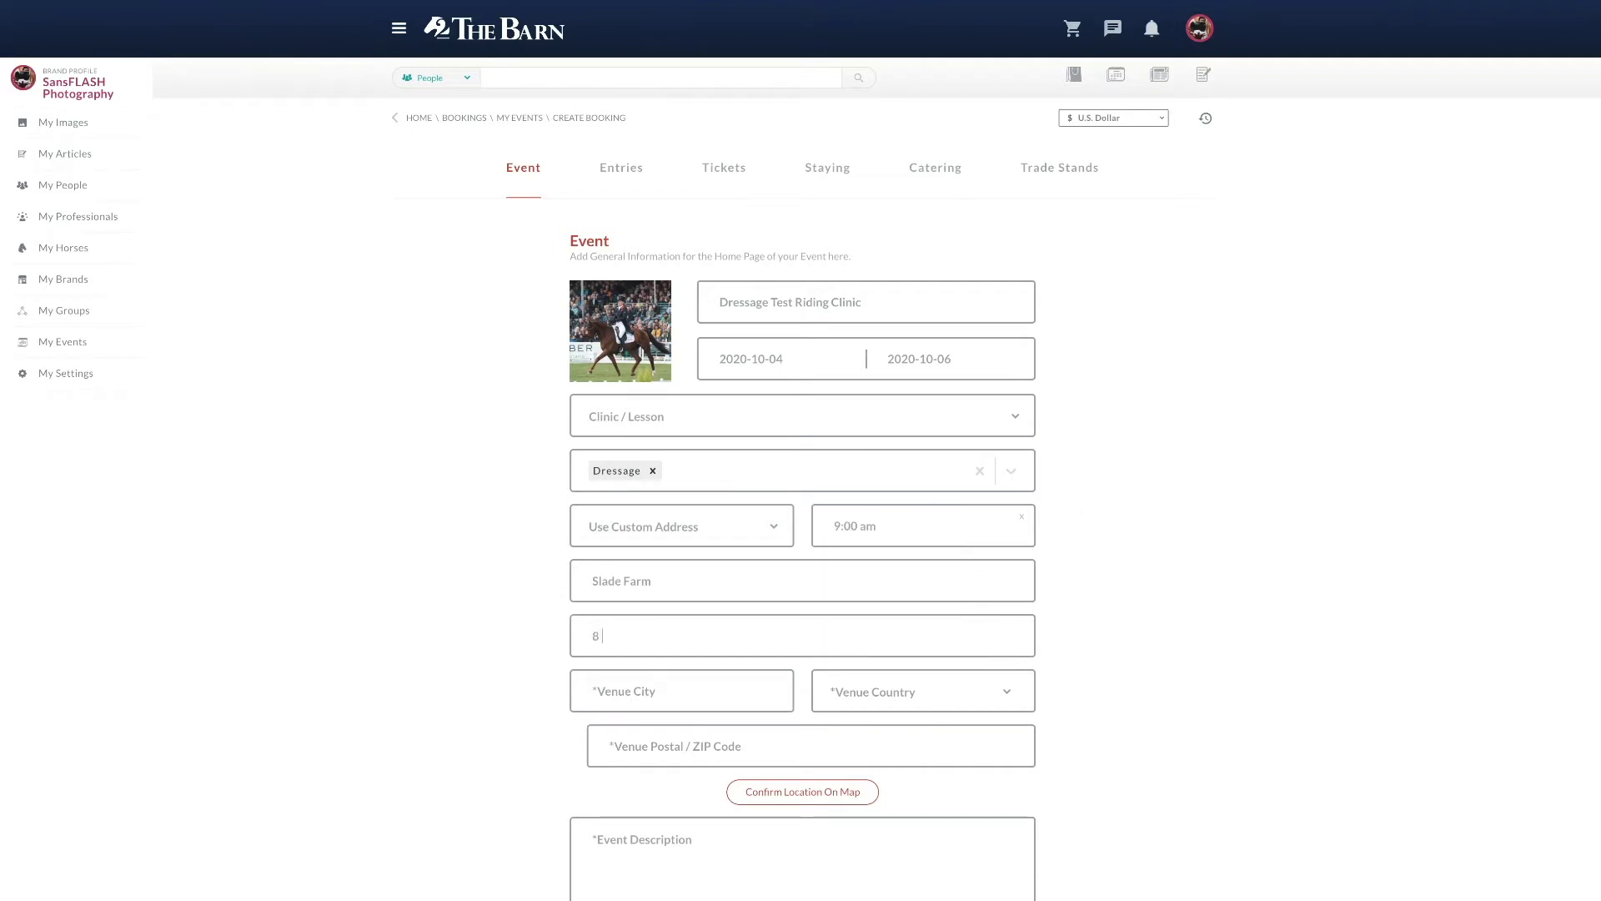
{"action": "type", "text": "Toronto"}
{"action": "left_click", "coordinate": [931, 693]}
{"action": "left_click", "coordinate": [911, 727]}
{"action": "key", "text": "Tab"}
{"action": "key", "text": "o"}
{"action": "key", "text": "Return"}
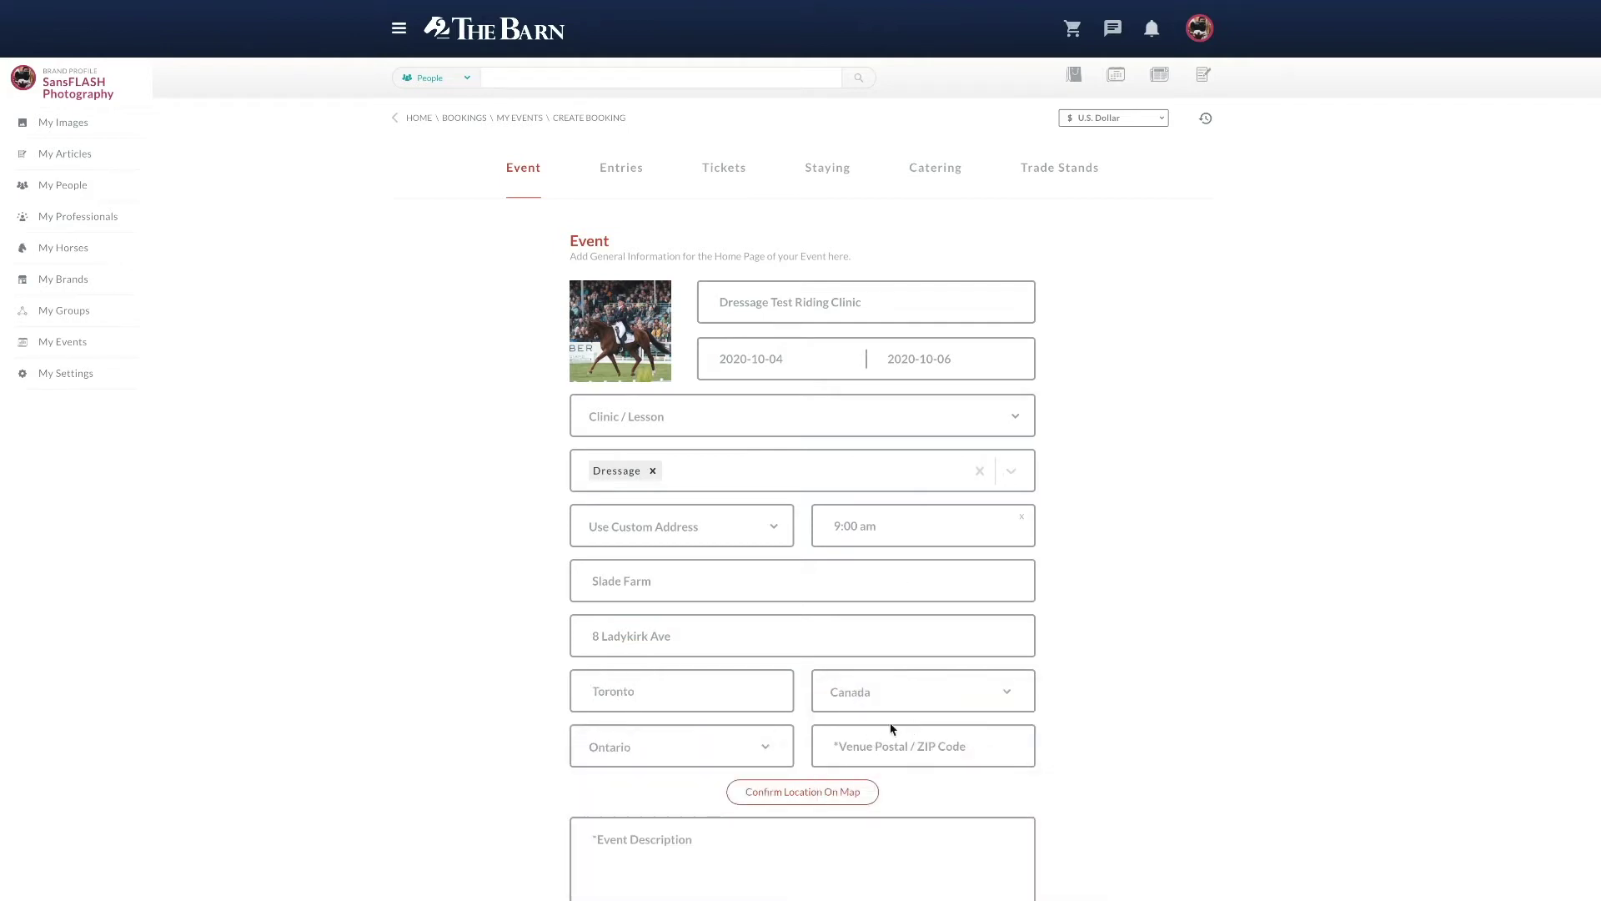
{"action": "left_click", "coordinate": [892, 729]}
{"action": "type", "text": "M4L 3K7"}
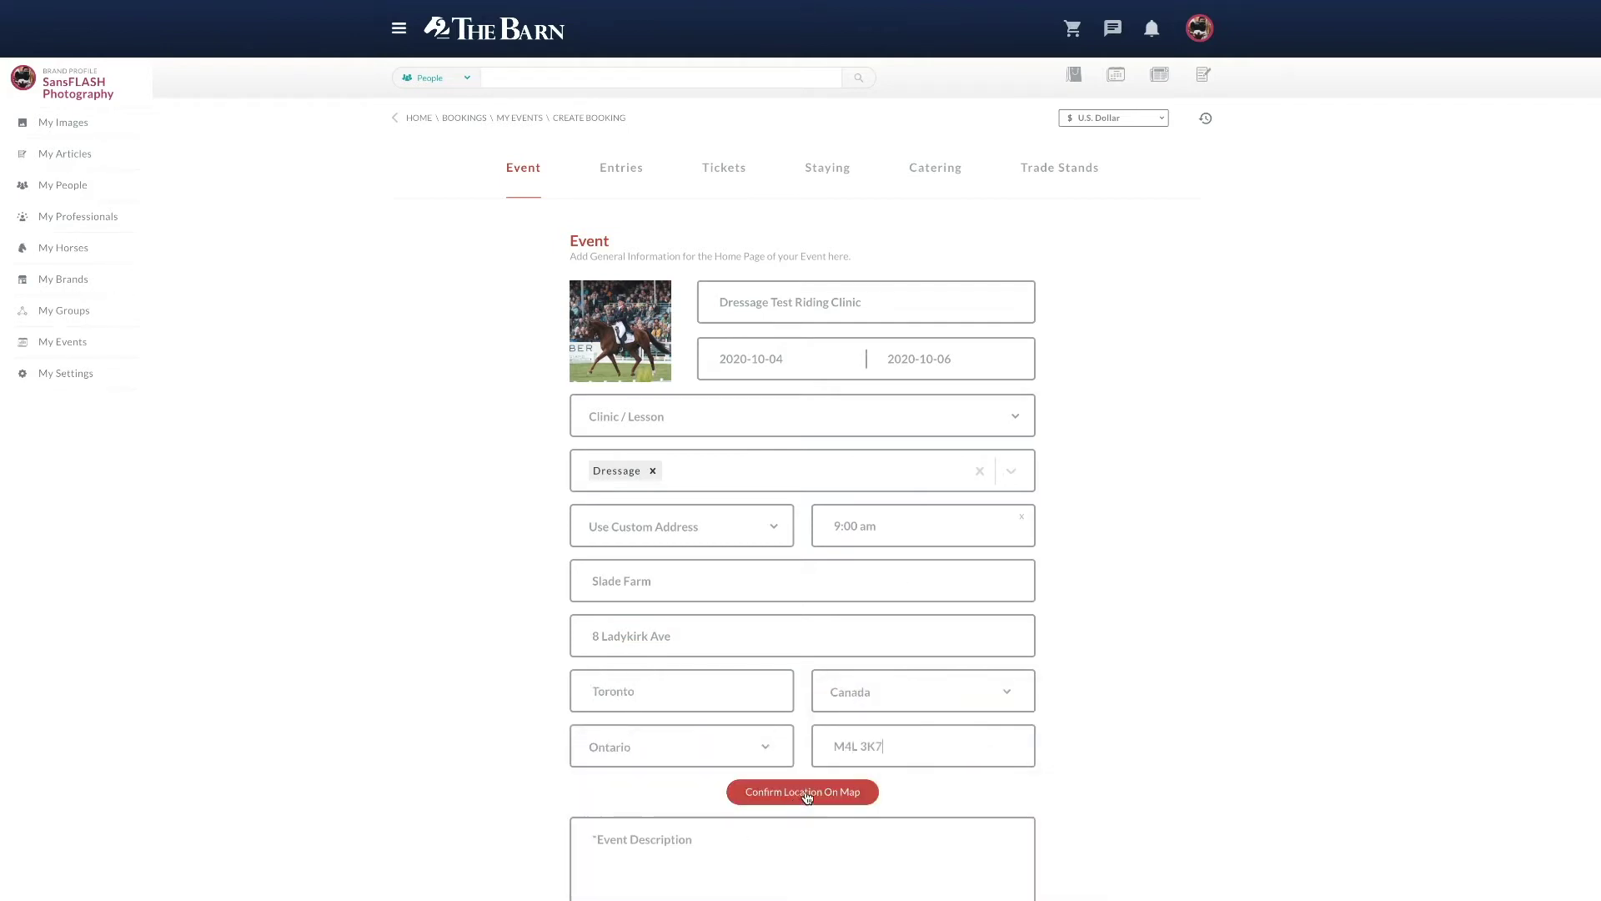
{"action": "left_click", "coordinate": [803, 793]}
{"action": "left_click", "coordinate": [628, 576]}
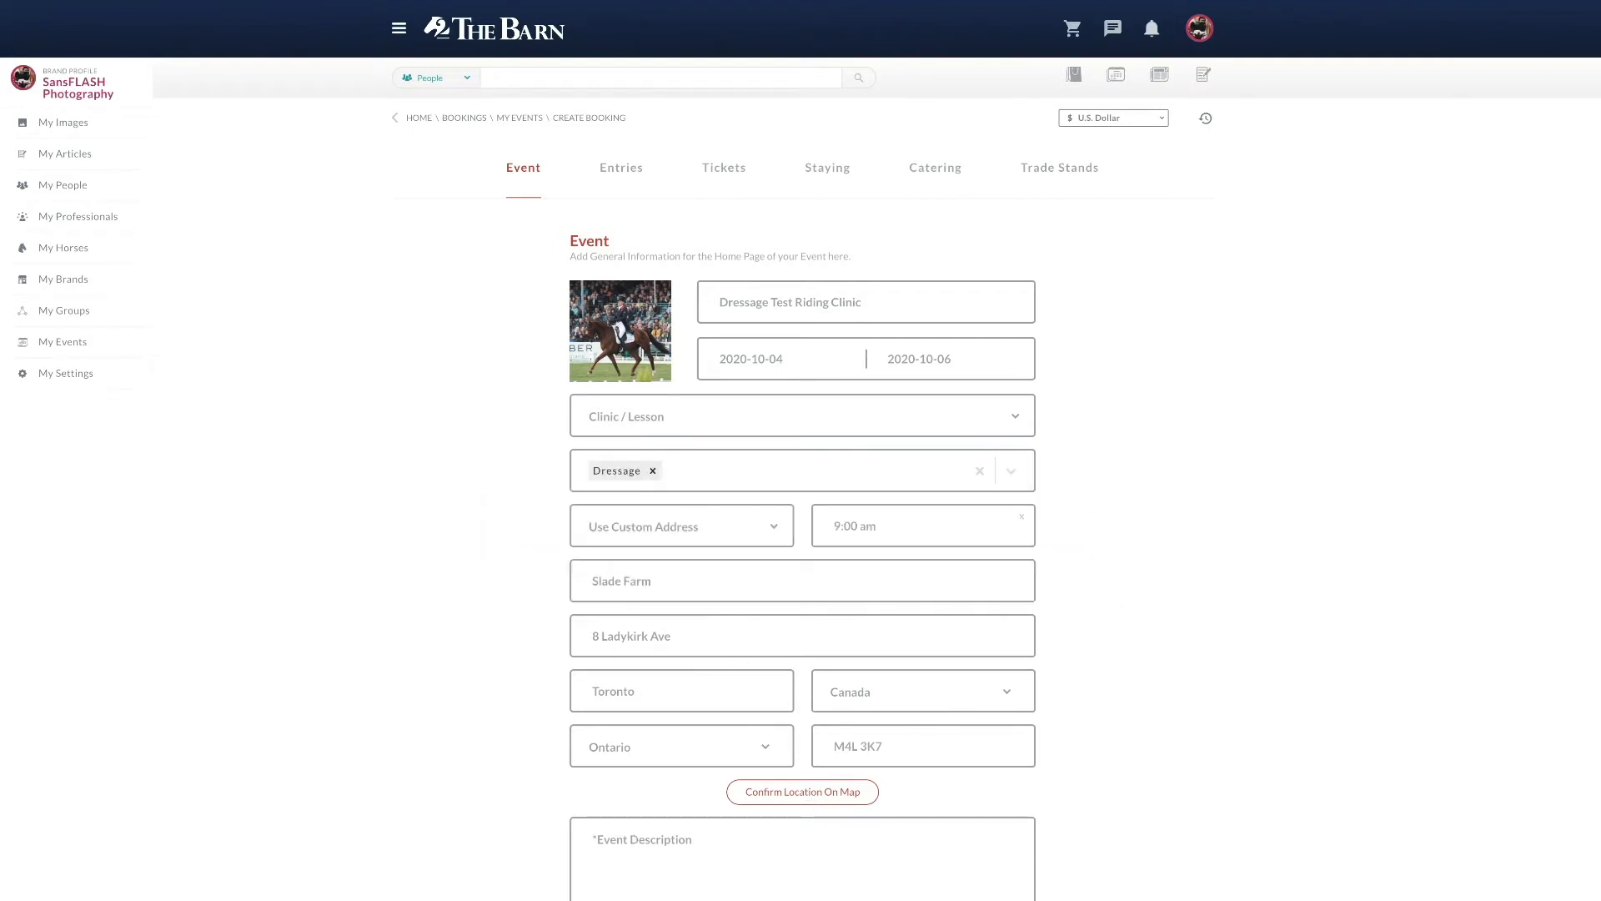
{"action": "type", "text": "Ride your choice of test in front of a judge who will give you"}
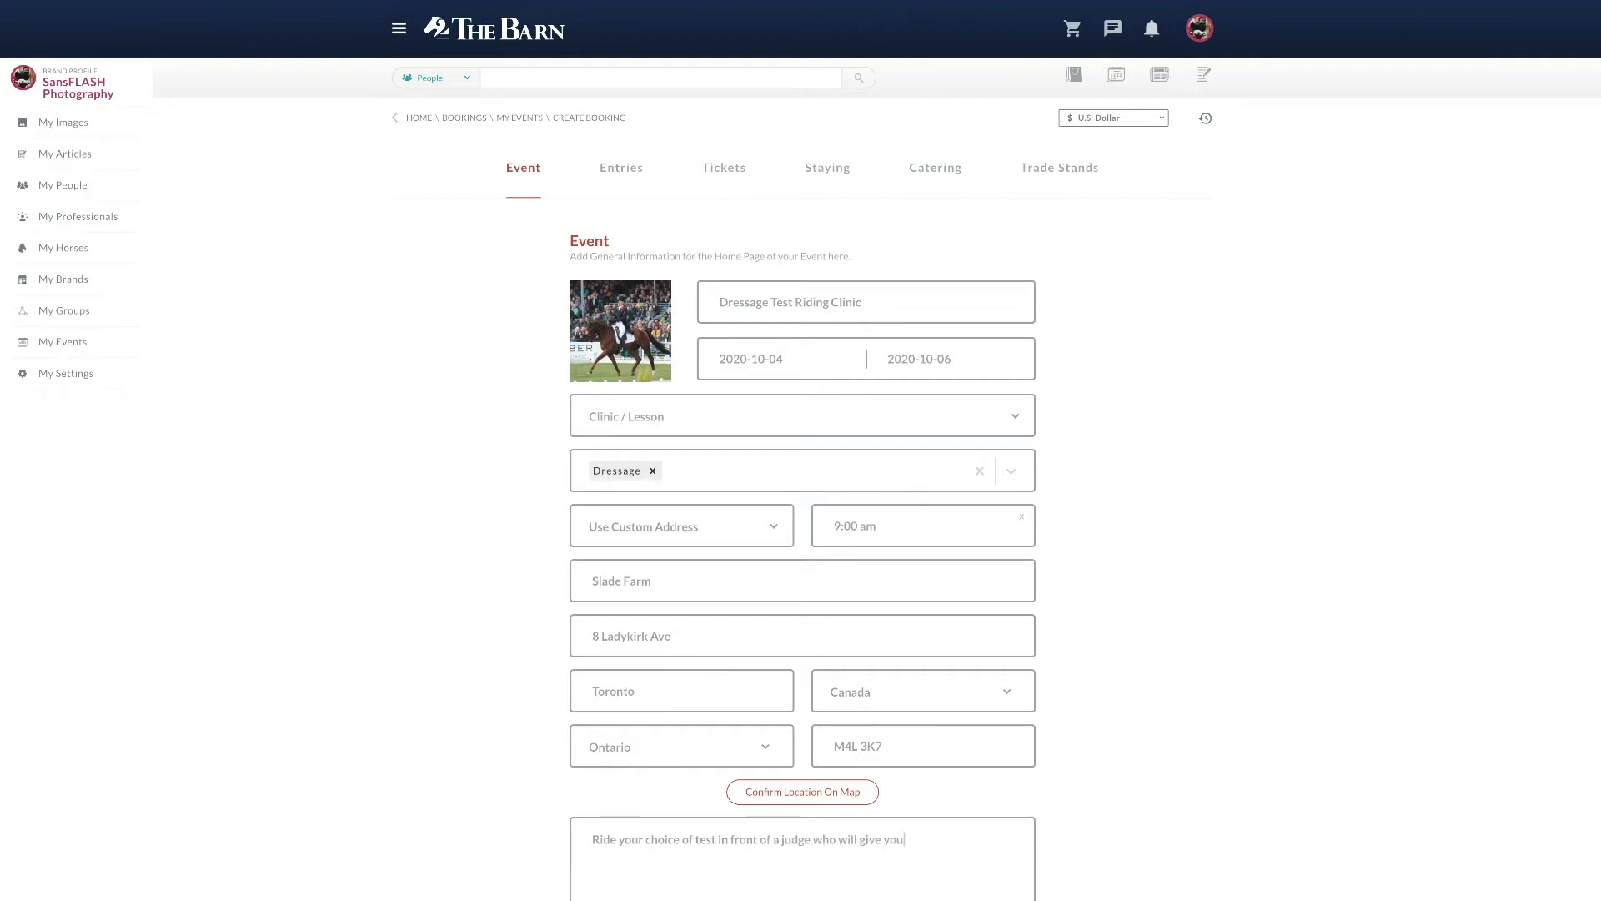
{"action": "type", "text": " feedback."}
{"action": "scroll", "coordinate": [464, 868], "scroll_direction": "down", "scroll_amount": 3}
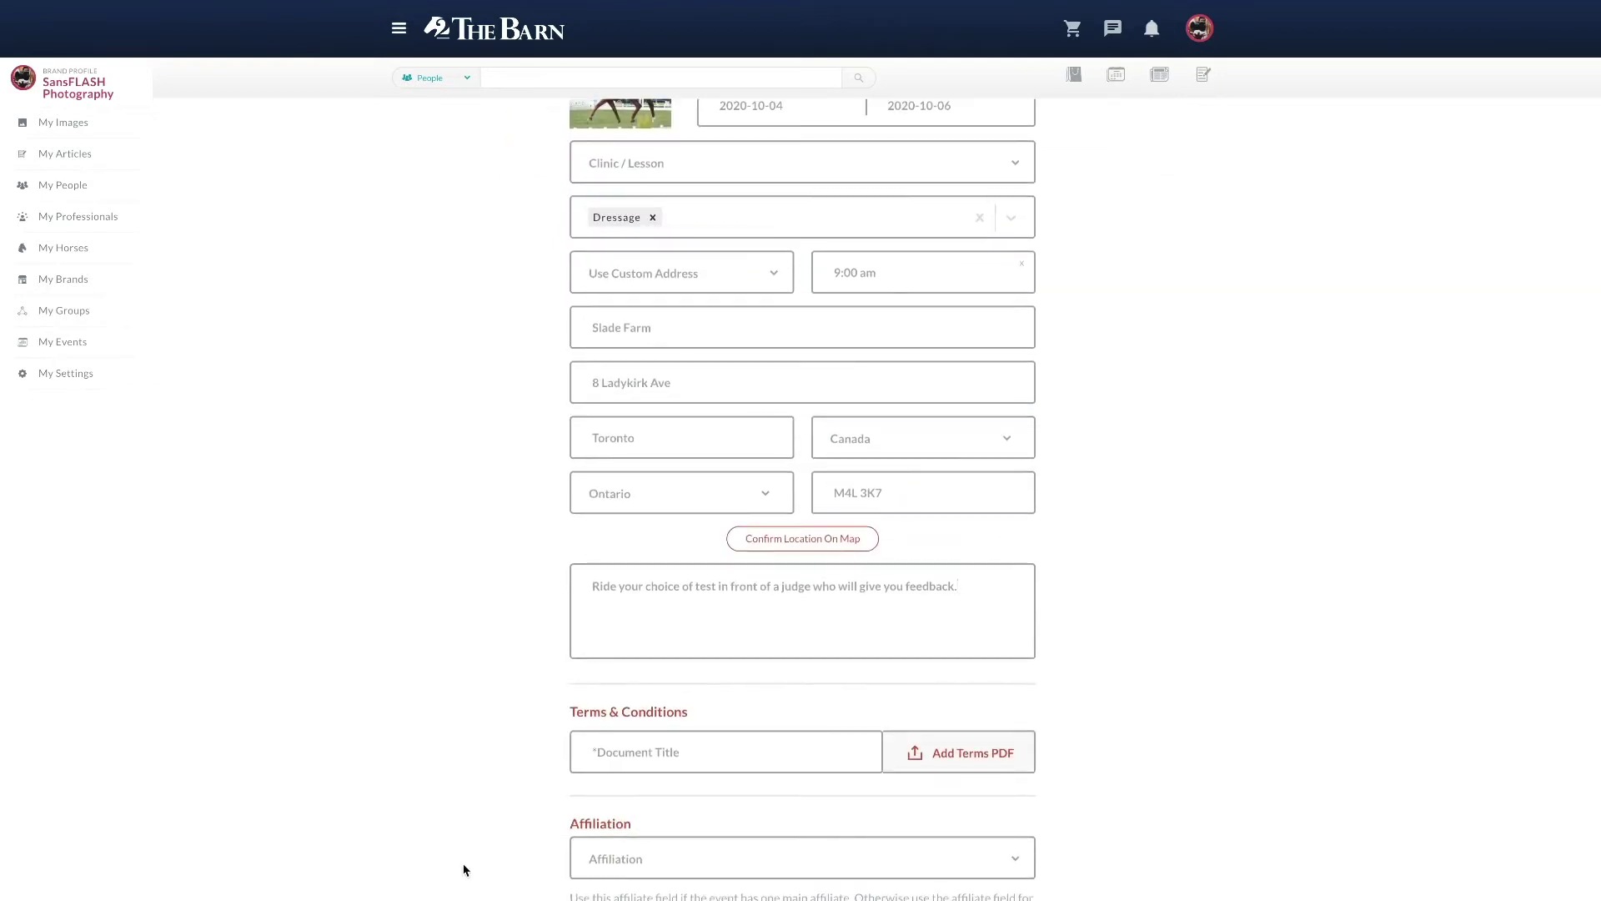
Step: Attach the terms PDF and set the affiliation to British Dressage BD
{"action": "left_click", "coordinate": [937, 754]}
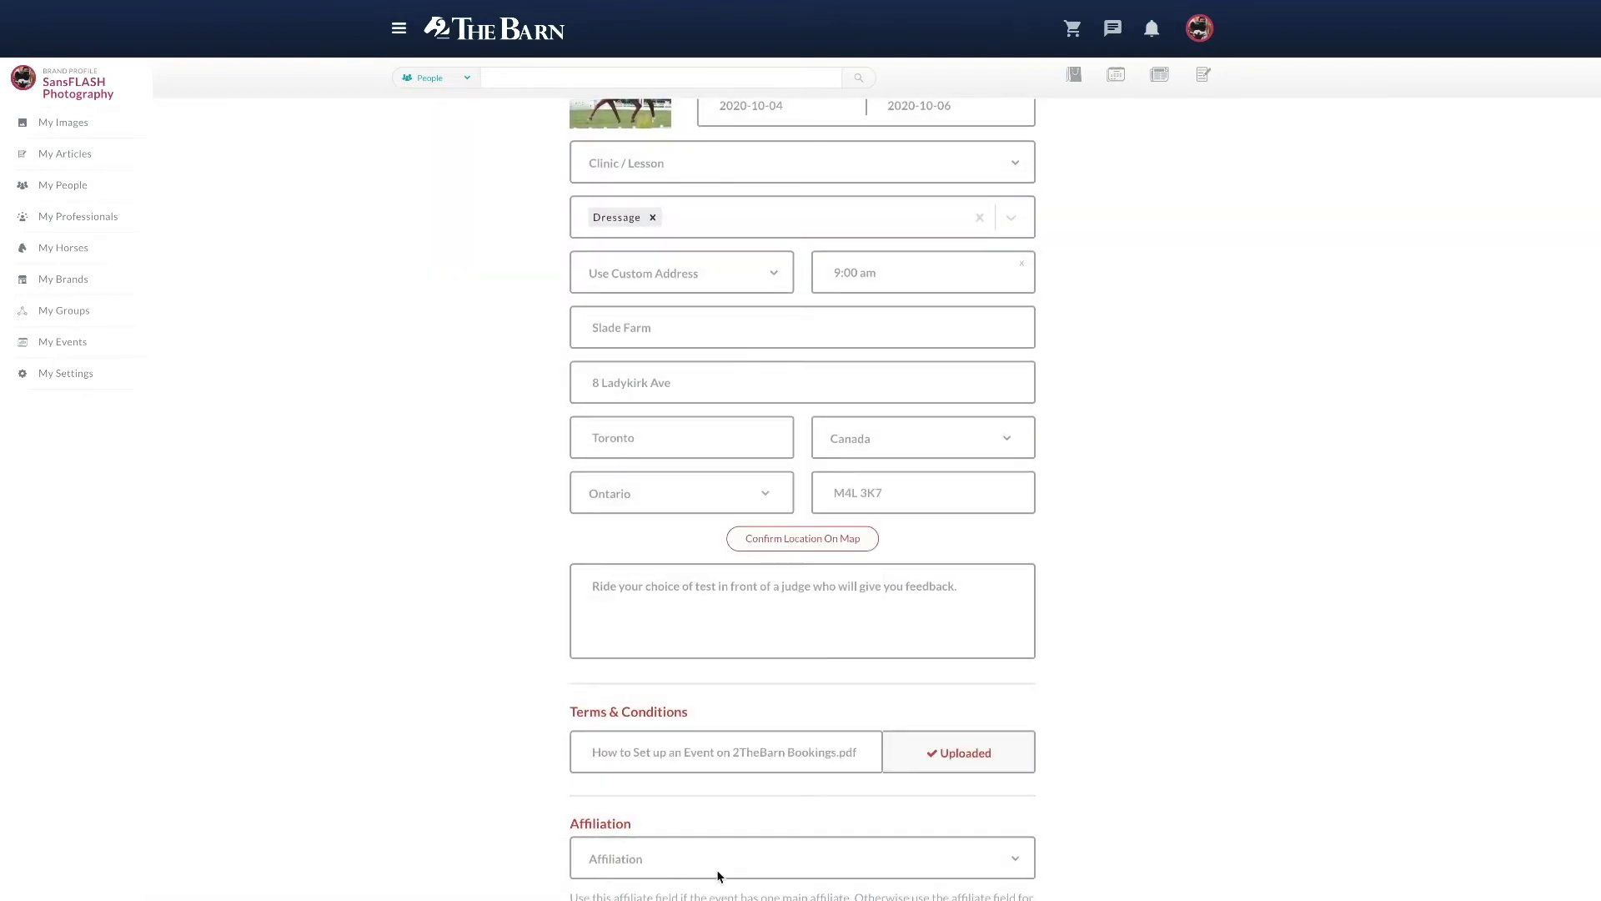
{"action": "left_click", "coordinate": [719, 859]}
{"action": "key", "text": "Down"}
{"action": "key", "text": "Down"}
{"action": "key", "text": "Down"}
{"action": "key", "text": "Return"}
{"action": "scroll", "coordinate": [406, 899], "scroll_direction": "down", "scroll_amount": 3}
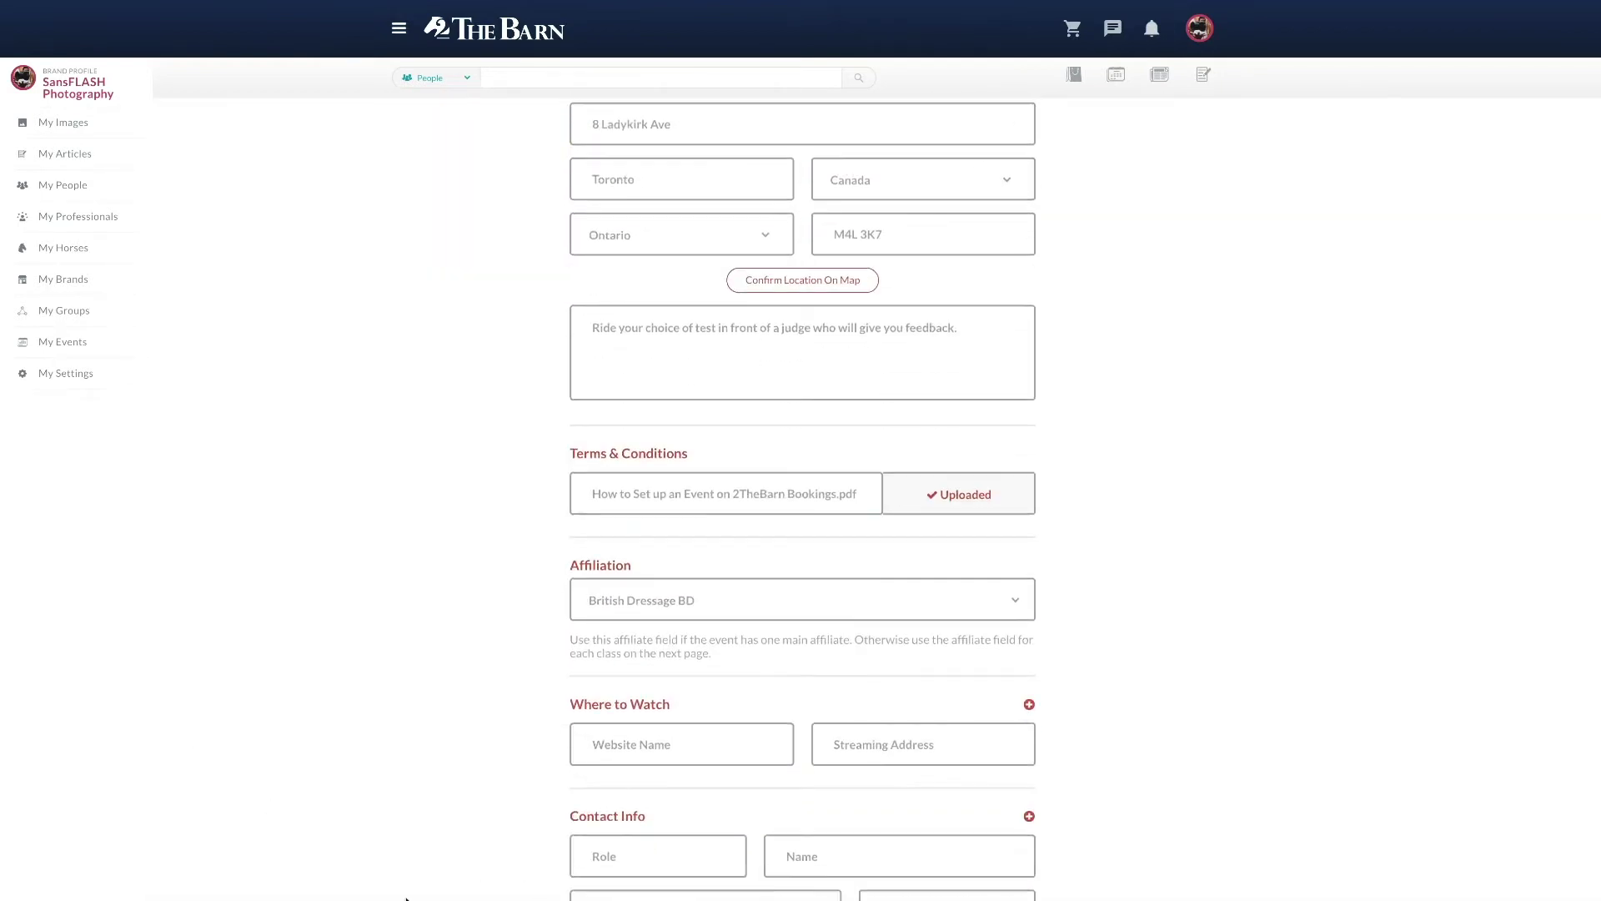
{"action": "scroll", "coordinate": [521, 856], "scroll_direction": "down", "scroll_amount": 3}
Step: Fill in the organiser contact's role, name, e-mail and phone number, then go to Entries
{"action": "left_click", "coordinate": [633, 584]}
{"action": "type", "text": "Organi"}
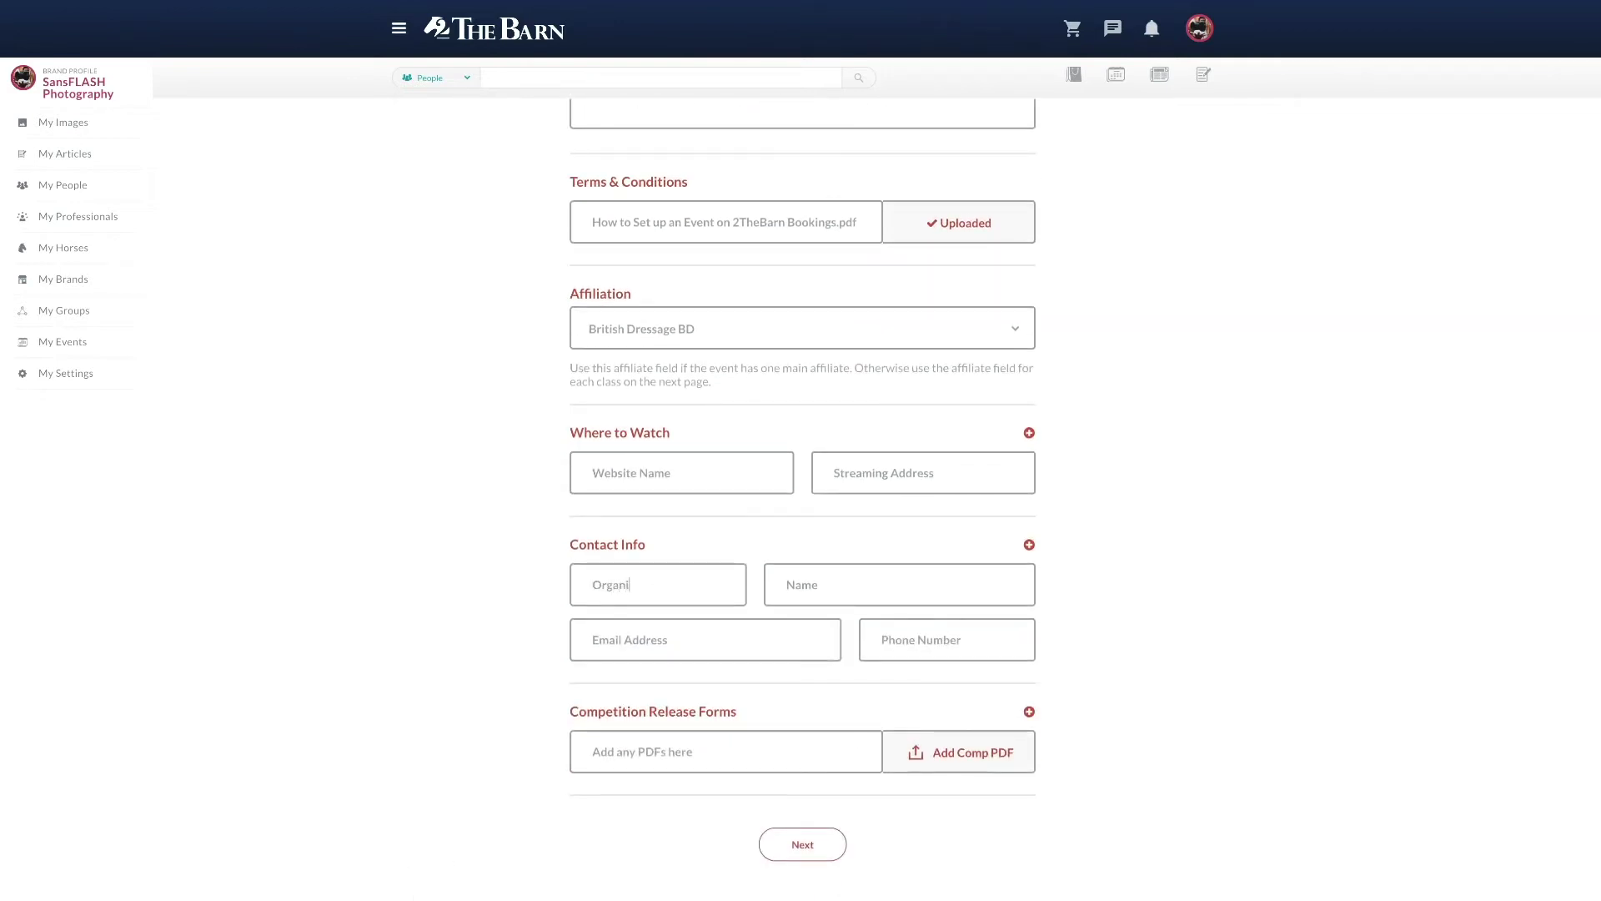
{"action": "key", "text": "Tab"}
{"action": "key", "text": "Tab"}
{"action": "type", "text": "12345678"}
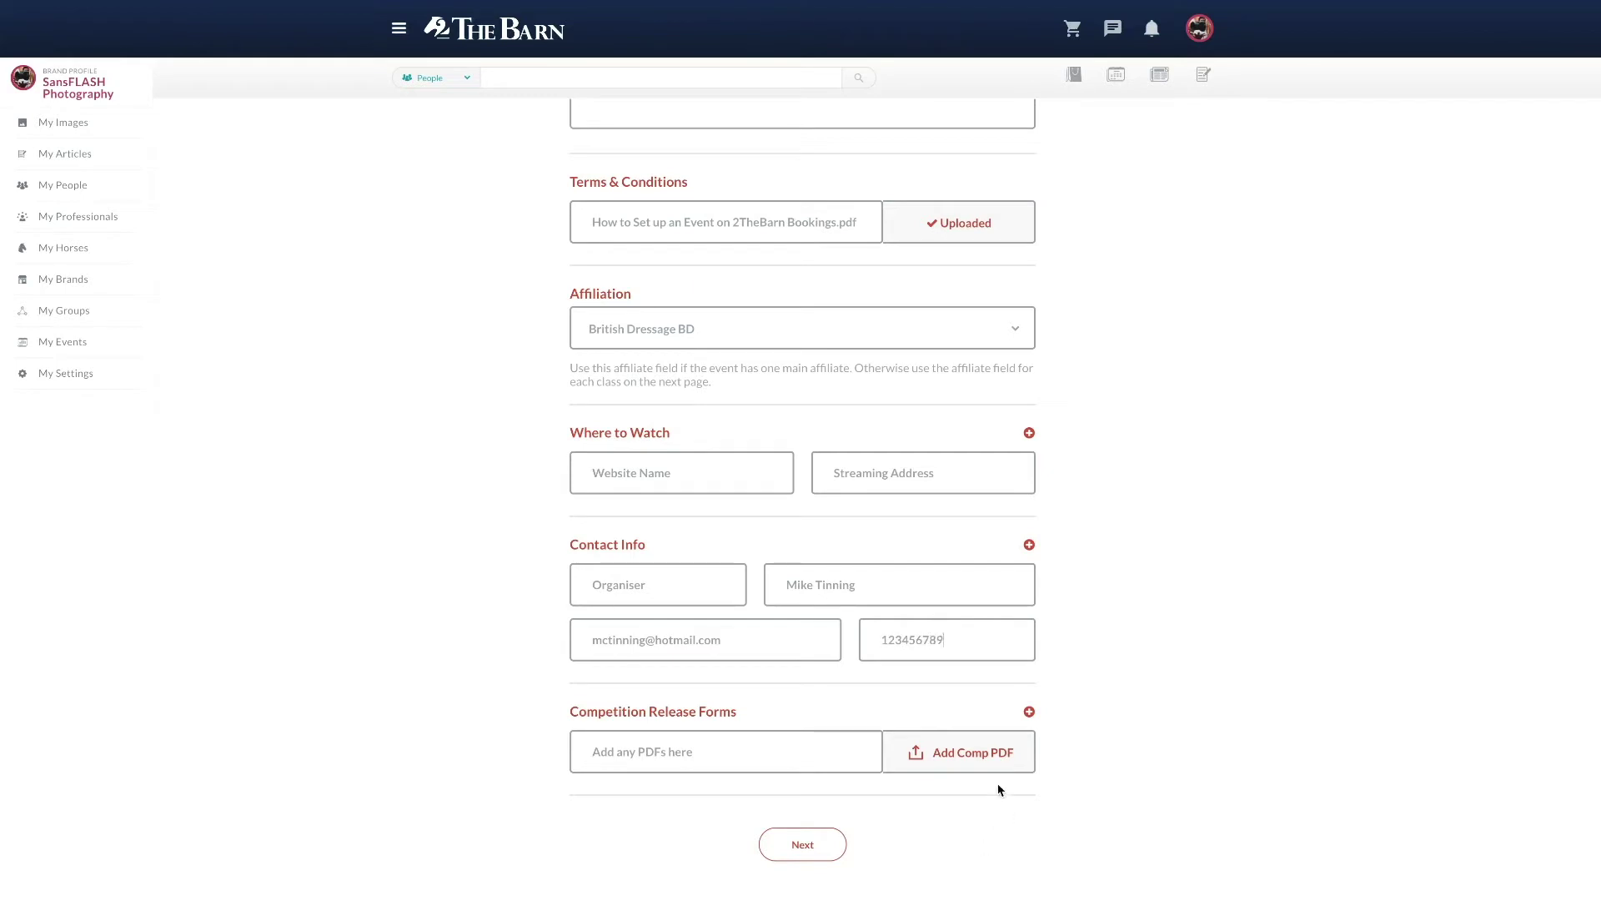
{"action": "type", "text": "9"}
{"action": "left_click", "coordinate": [803, 845]}
{"action": "left_click", "coordinate": [612, 320]}
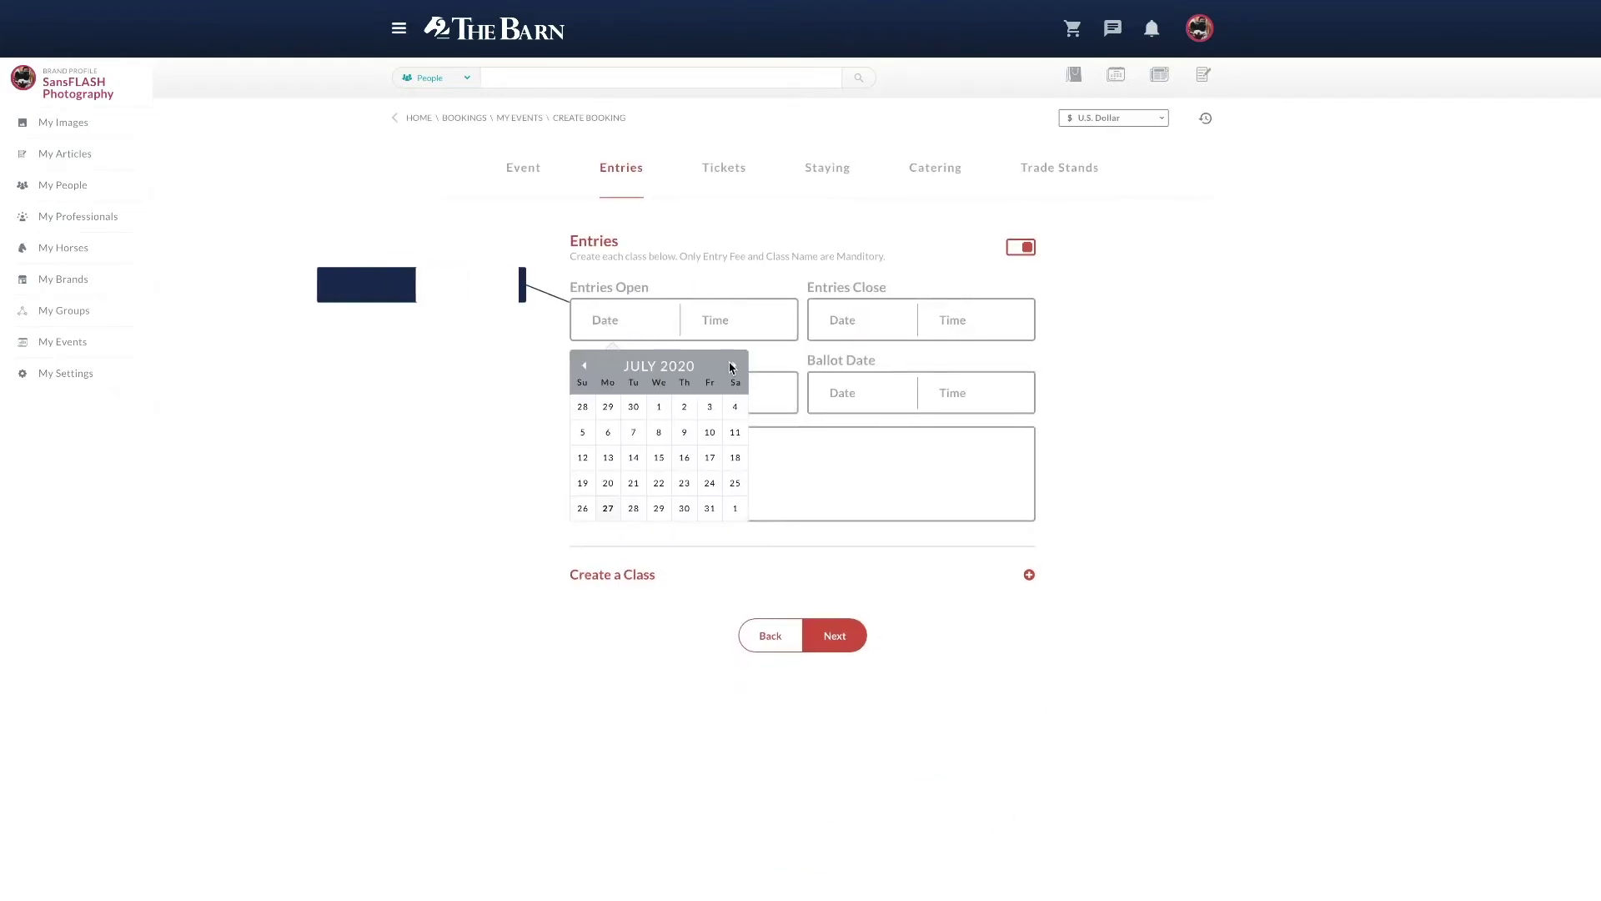
Step: Set entries open 1 Sep, close 2 Oct, times posted 3 Oct, ballot 7 Oct 2020, and describe the groups
{"action": "left_click", "coordinate": [729, 365]}
{"action": "left_click", "coordinate": [730, 365]}
{"action": "left_click", "coordinate": [633, 406]}
{"action": "left_click", "coordinate": [843, 319]}
{"action": "left_click", "coordinate": [968, 365]}
{"action": "left_click", "coordinate": [967, 365]}
{"action": "left_click", "coordinate": [968, 365]}
{"action": "left_click", "coordinate": [948, 406]}
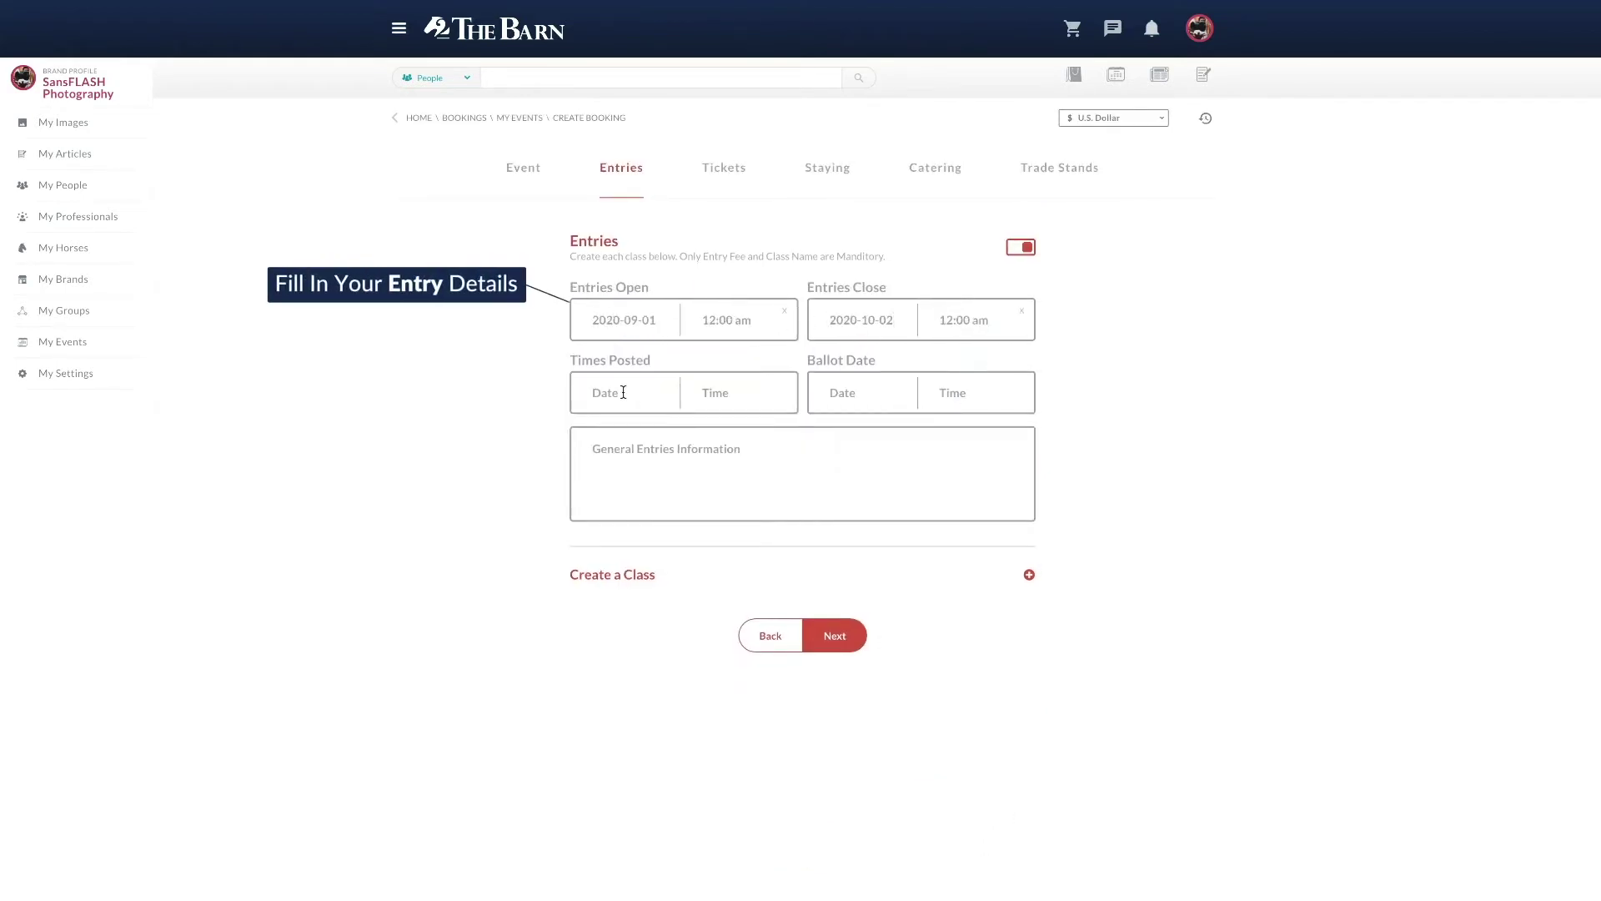
{"action": "left_click", "coordinate": [623, 392]}
{"action": "left_click", "coordinate": [734, 482]}
{"action": "left_click", "coordinate": [840, 391]}
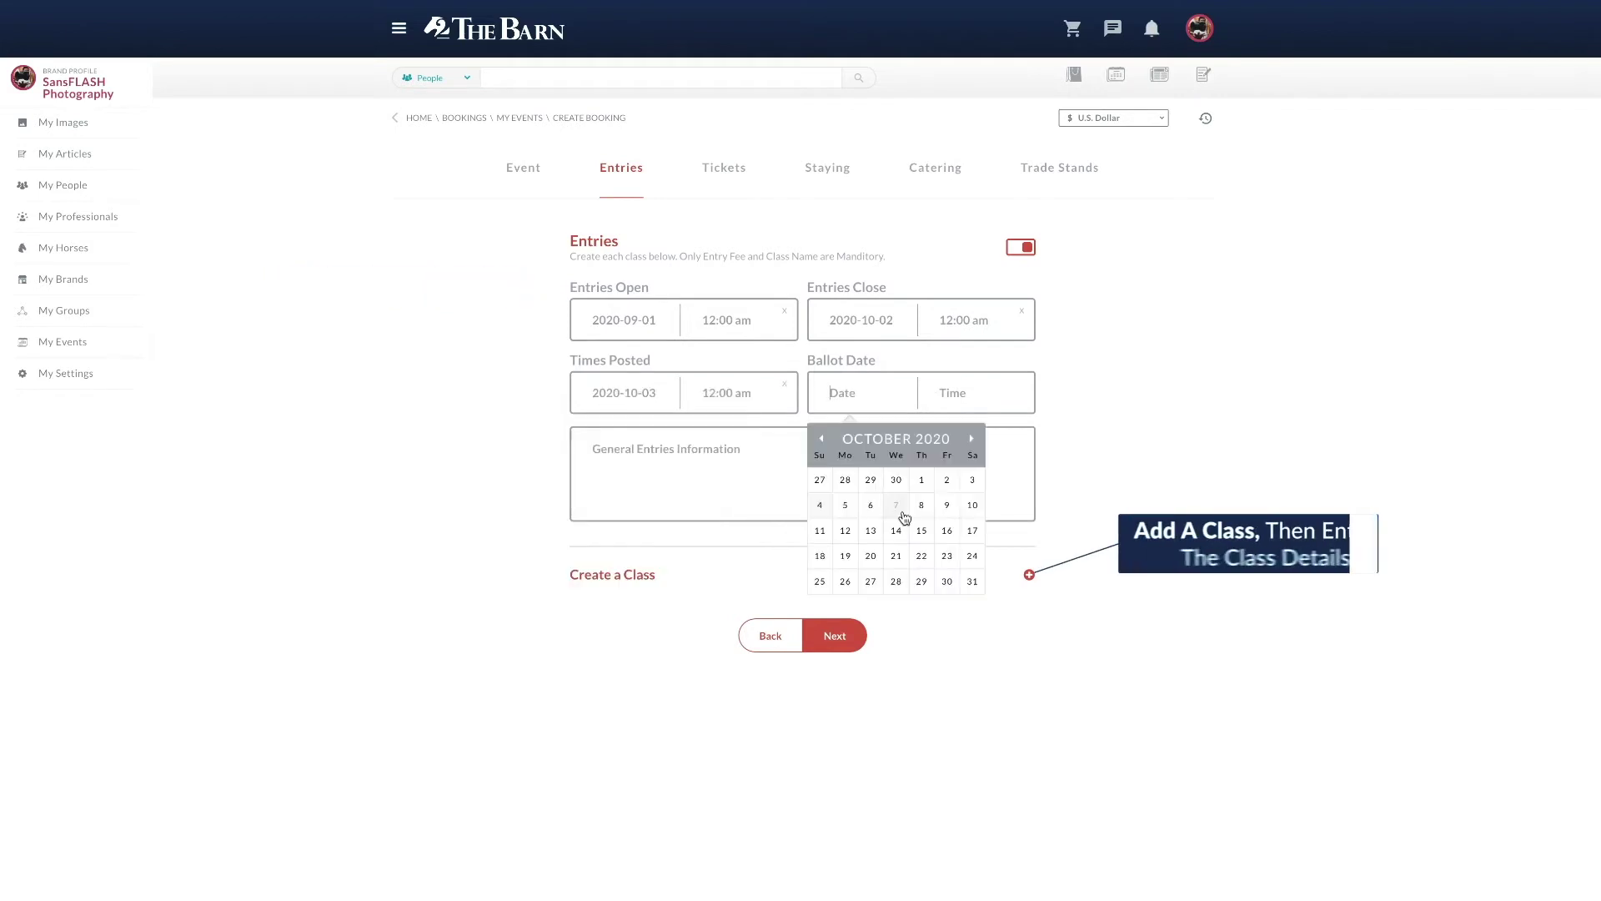
{"action": "left_click", "coordinate": [901, 512]}
{"action": "type", "text": "Groups of "}
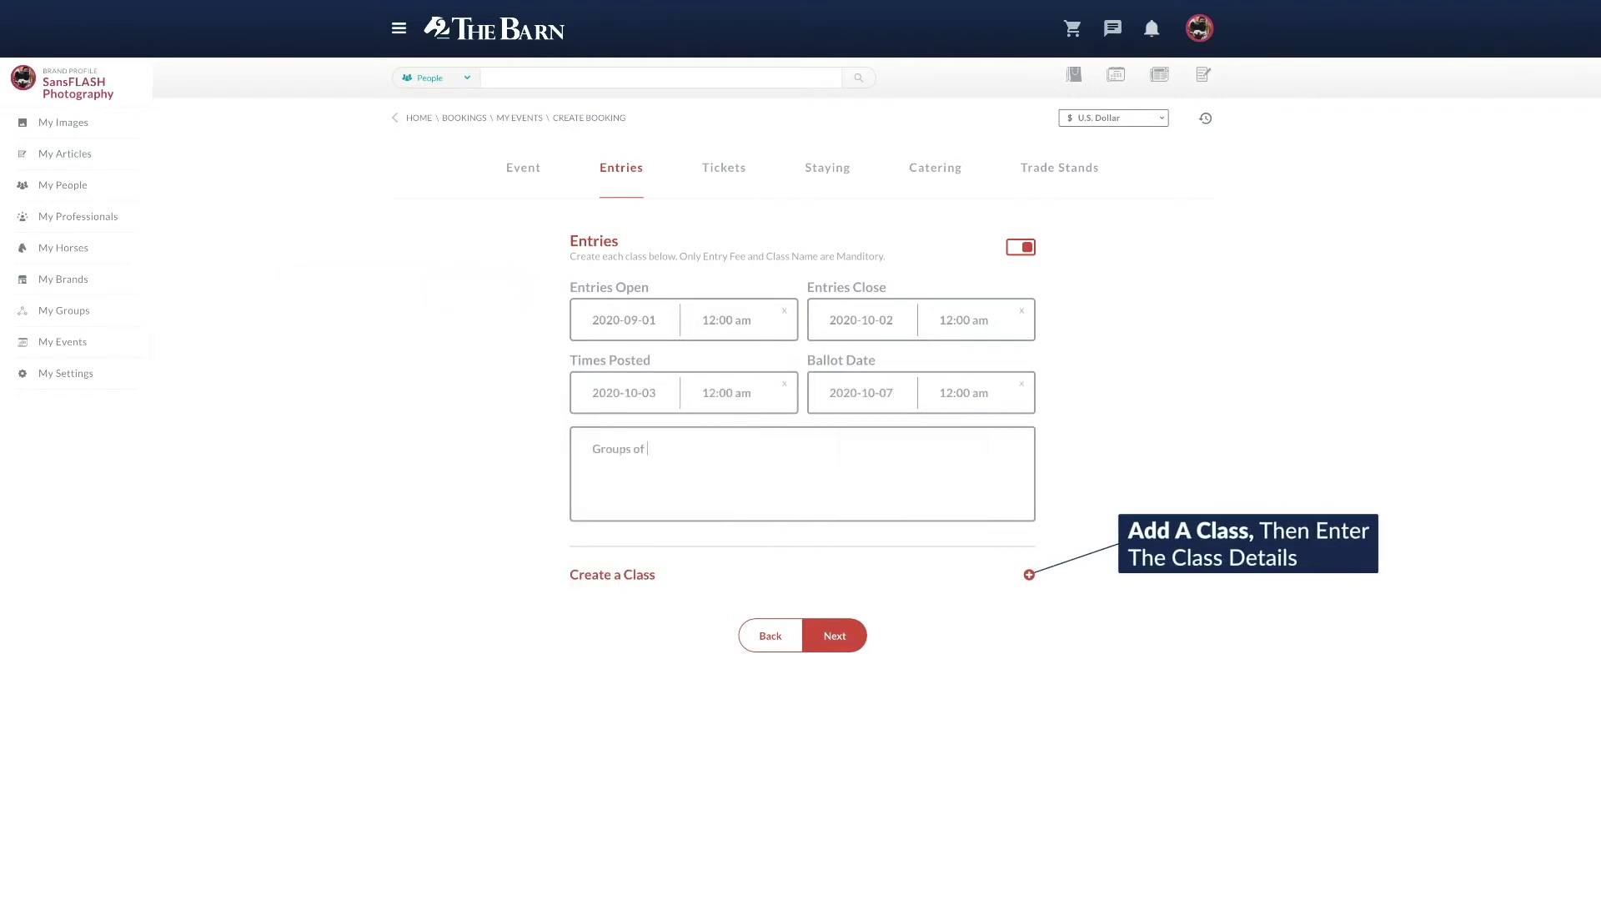
{"action": "type", "text": "2 or 3 people, riding at t"}
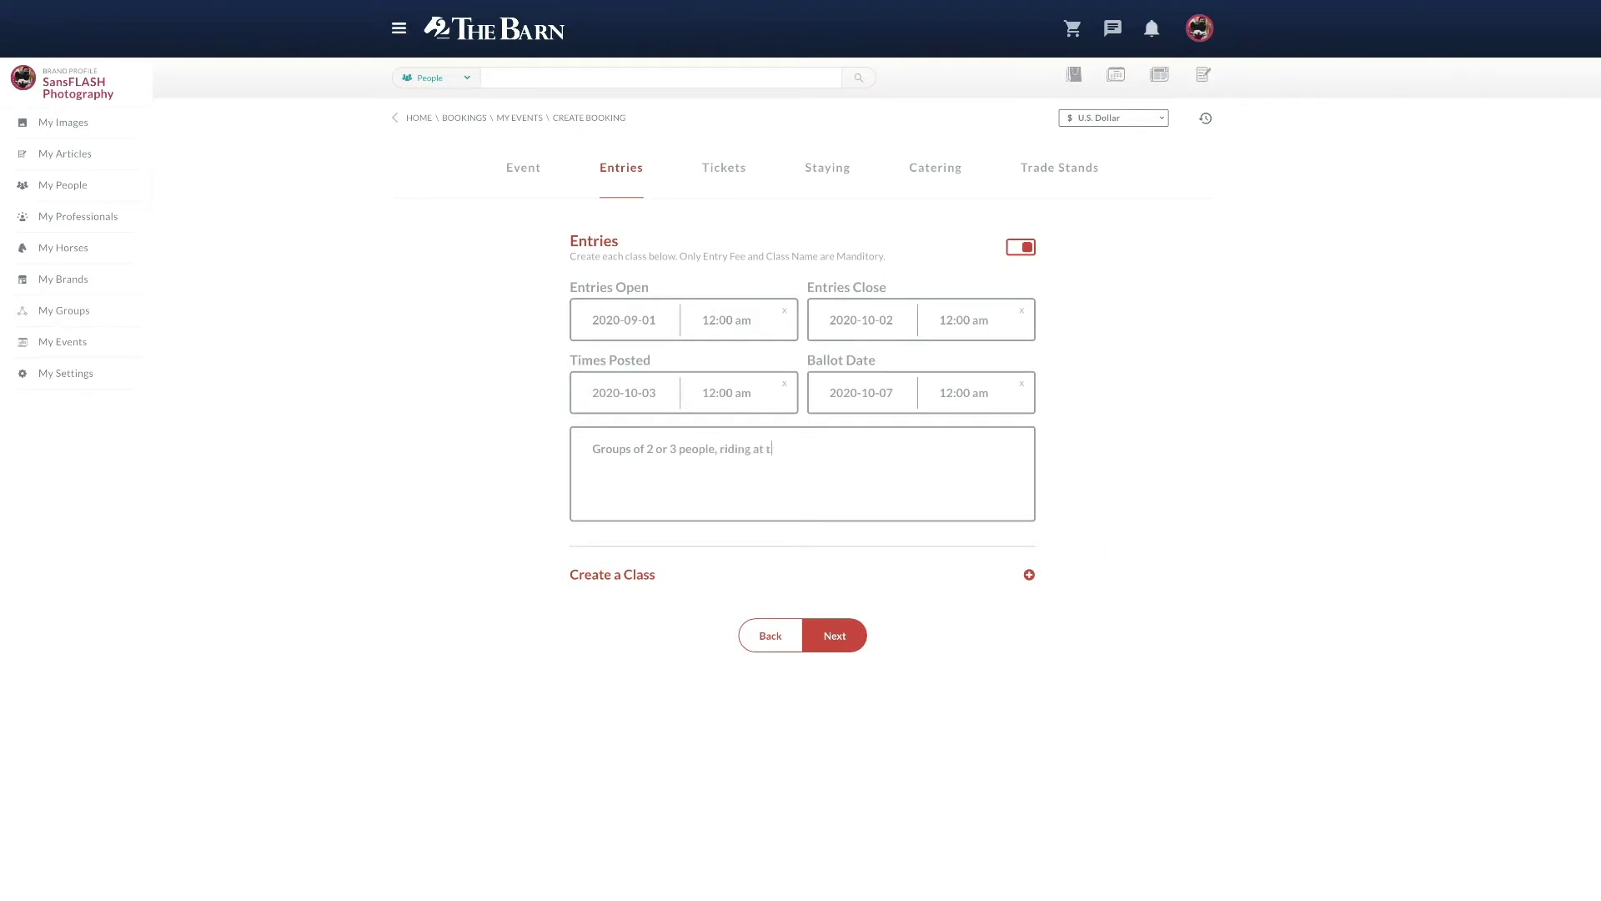
{"action": "type", "text": "he same level will have apx. 60 minutes with the"}
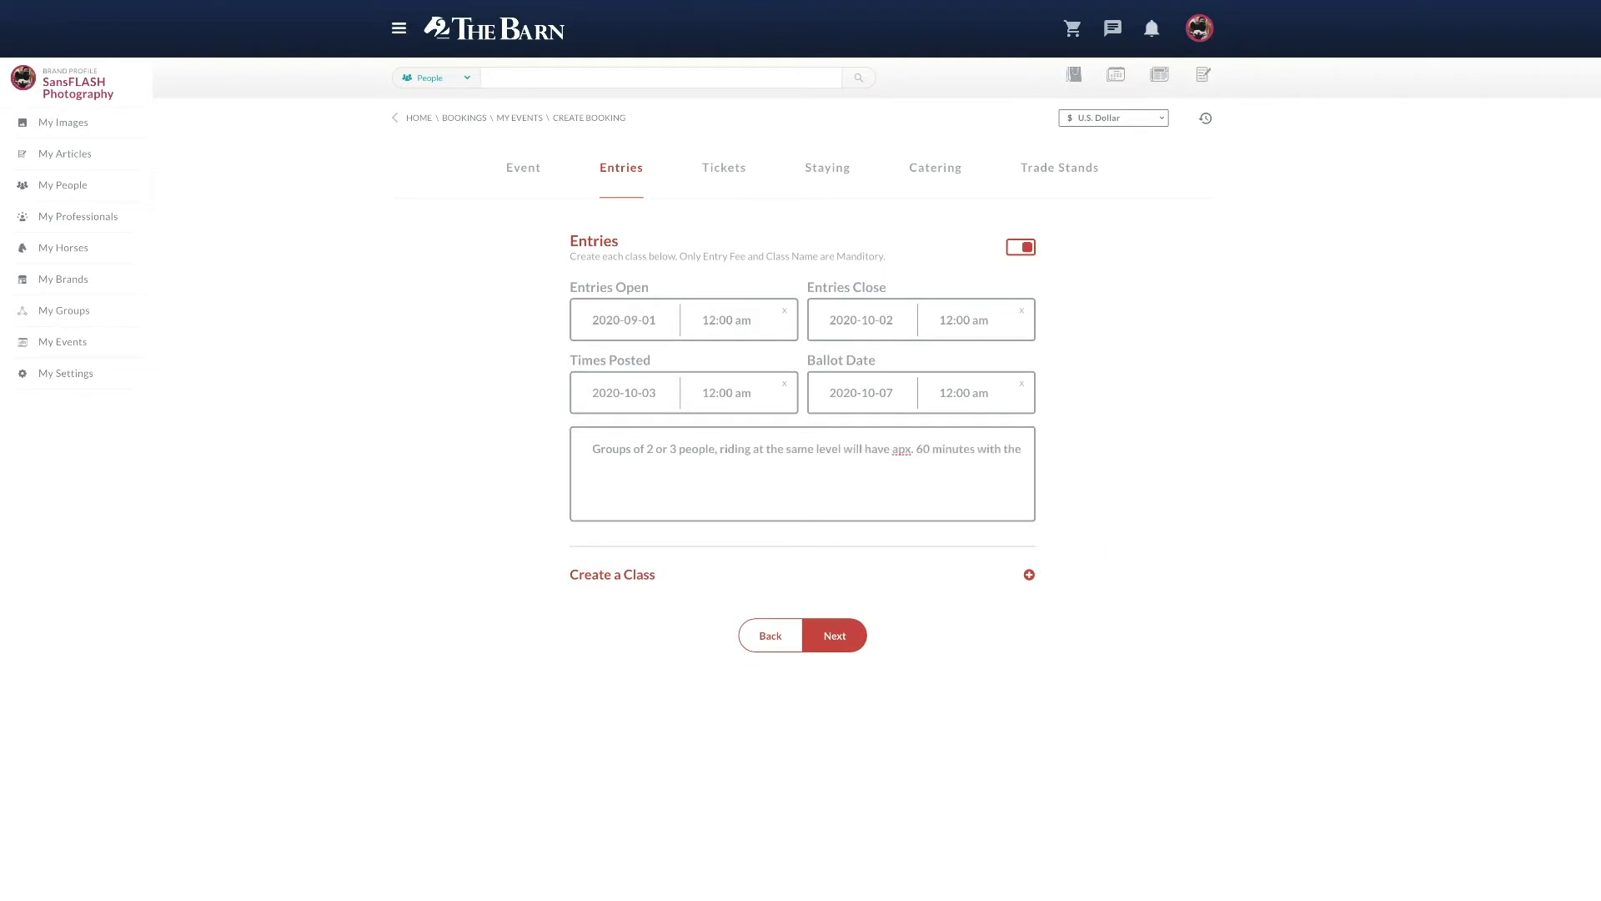
{"action": "type", "text": " judge.  Please state on checkout which test you wish to ride."}
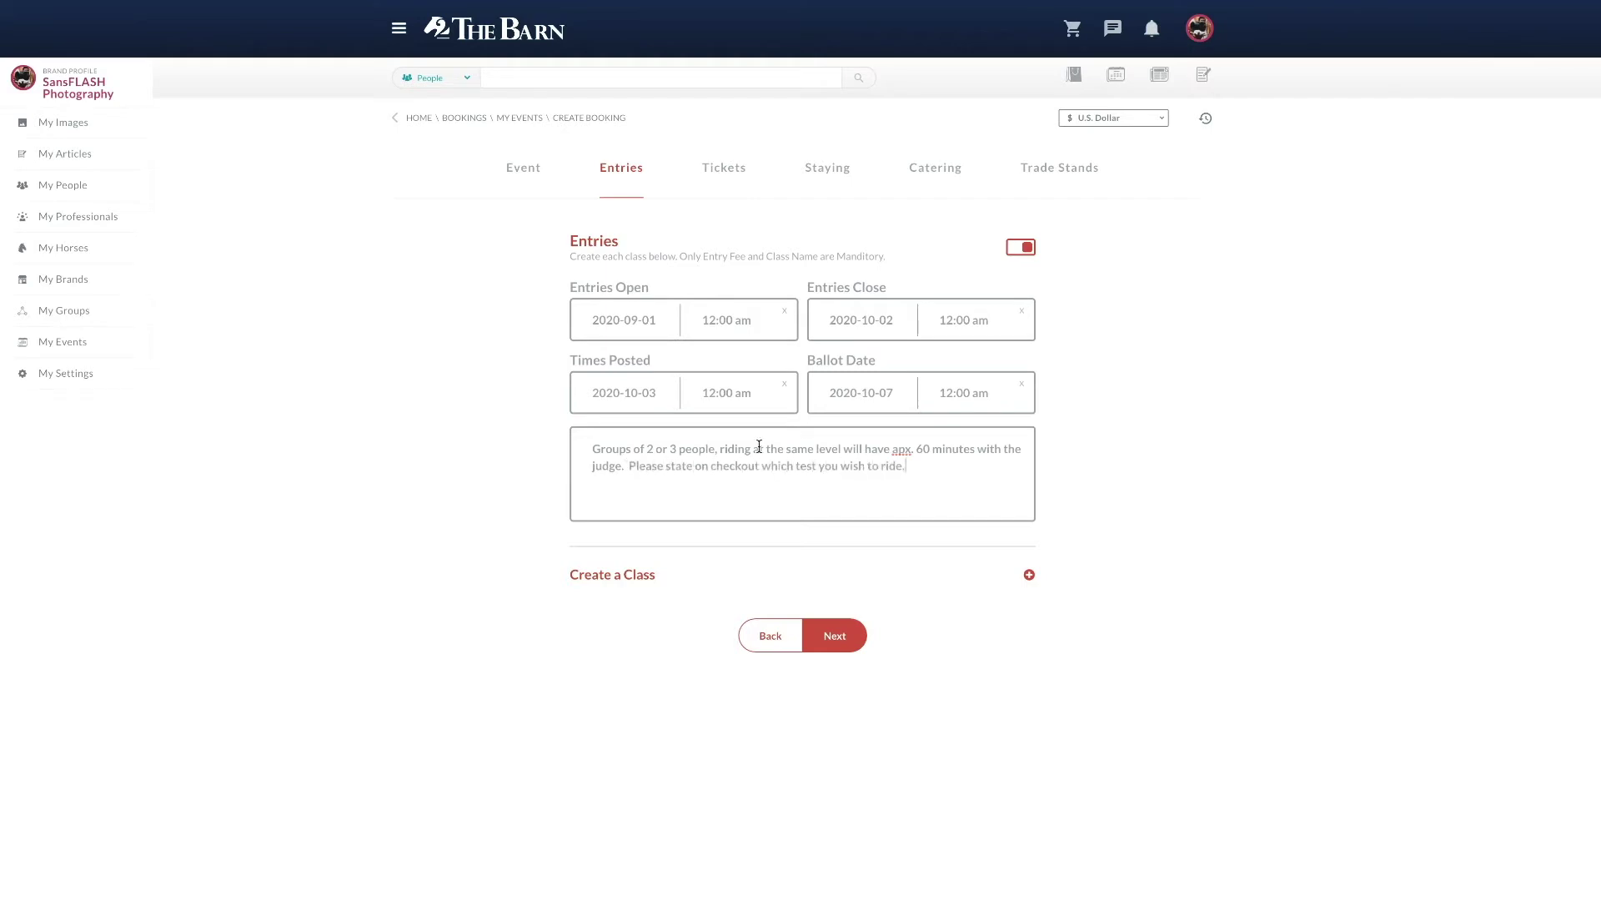
Step: Create Class 1 'Medium Level' with a 50 entry fee
{"action": "left_click", "coordinate": [1029, 575]}
{"action": "type", "text": "1"}
{"action": "key", "text": "Tab"}
{"action": "type", "text": "Medium Lebvel"}
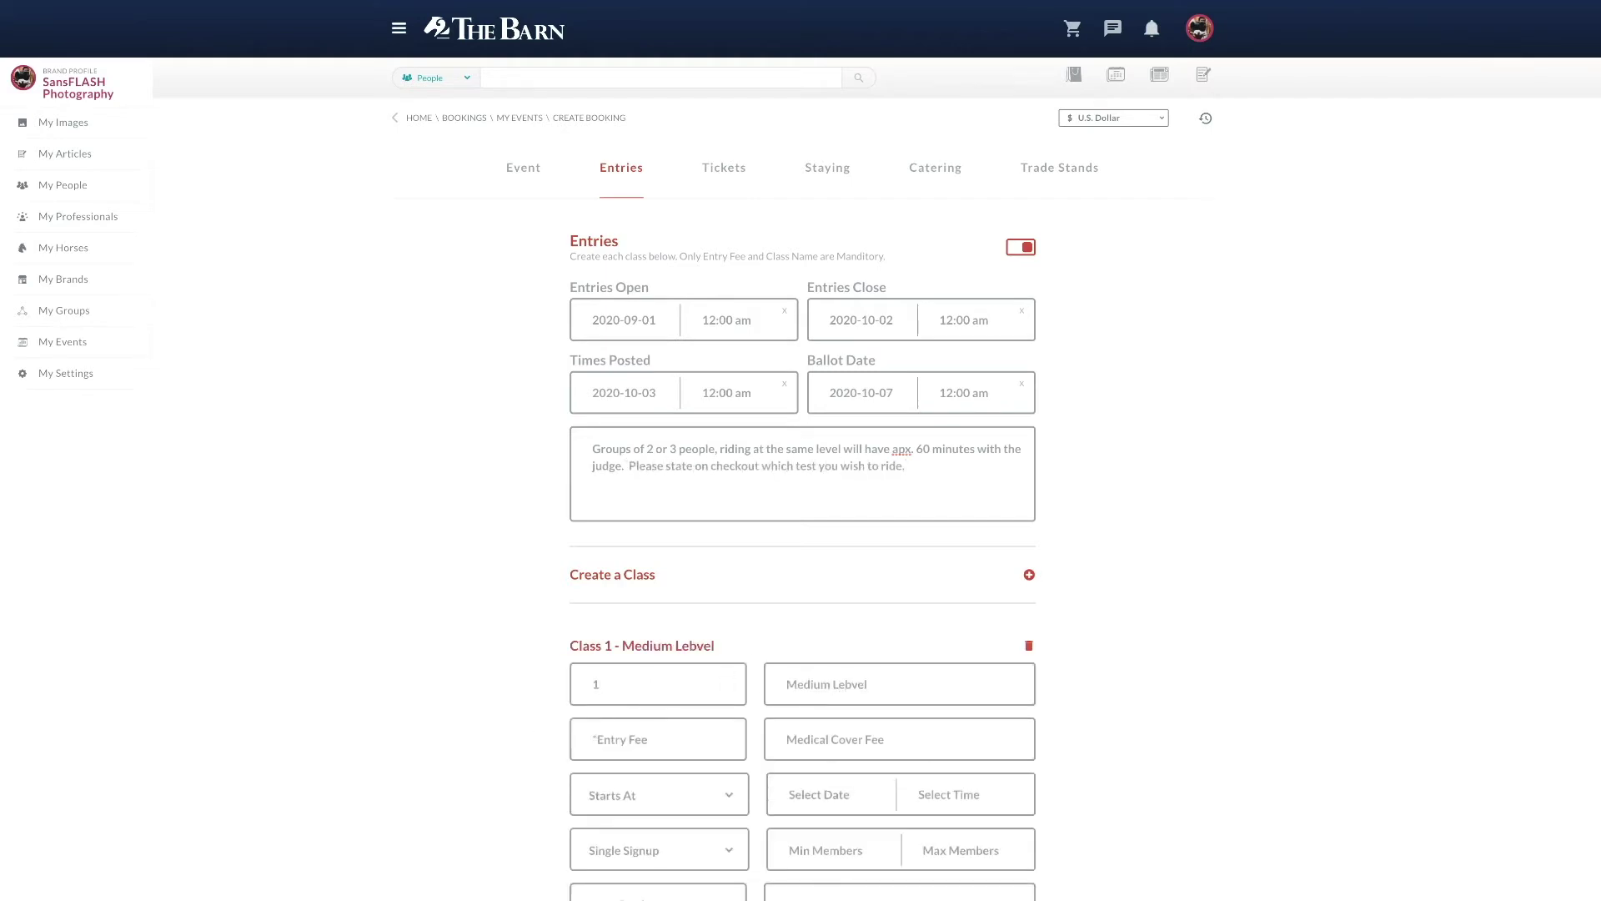
{"action": "key", "text": "Left"}
{"action": "key", "text": "Left"}
{"action": "key", "text": "Left"}
{"action": "key", "text": "BackSpace"}
{"action": "left_click", "coordinate": [578, 743]}
{"action": "type", "text": "50"}
Step: Start the class 4 October 2020 at 9:00 am, Single Signup, with test-choice instructions
{"action": "left_click", "coordinate": [801, 794]}
{"action": "left_click", "coordinate": [825, 834]}
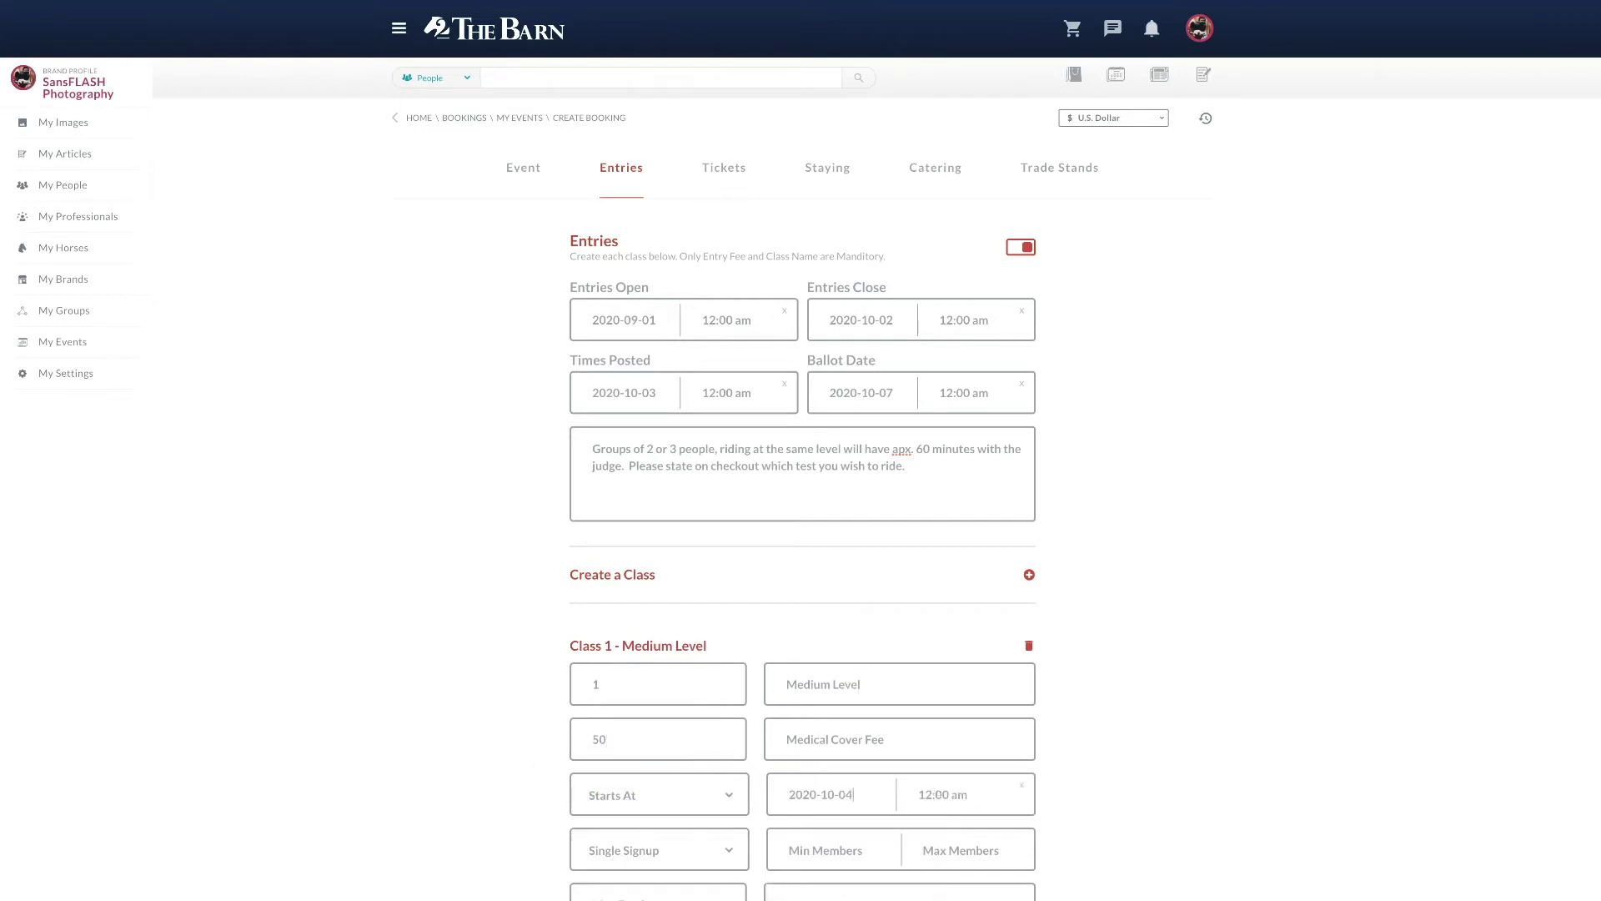
{"action": "left_click", "coordinate": [949, 794]}
{"action": "left_click", "coordinate": [1154, 809]}
{"action": "left_click", "coordinate": [715, 851]}
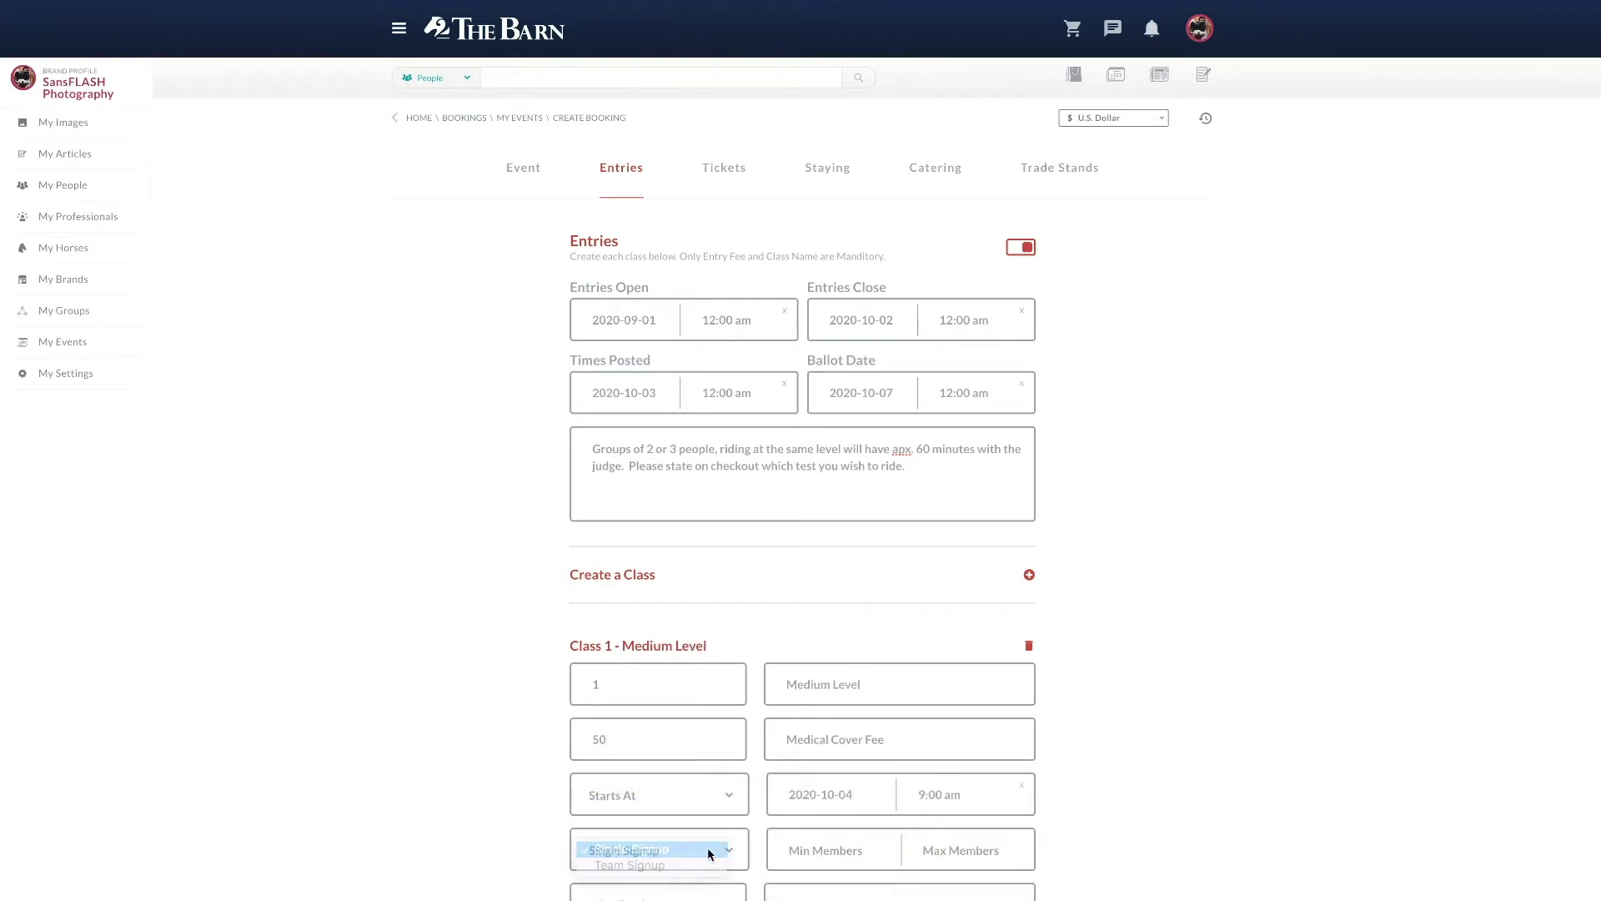
{"action": "left_click", "coordinate": [659, 896]}
{"action": "scroll", "coordinate": [773, 766], "scroll_direction": "down", "scroll_amount": 3}
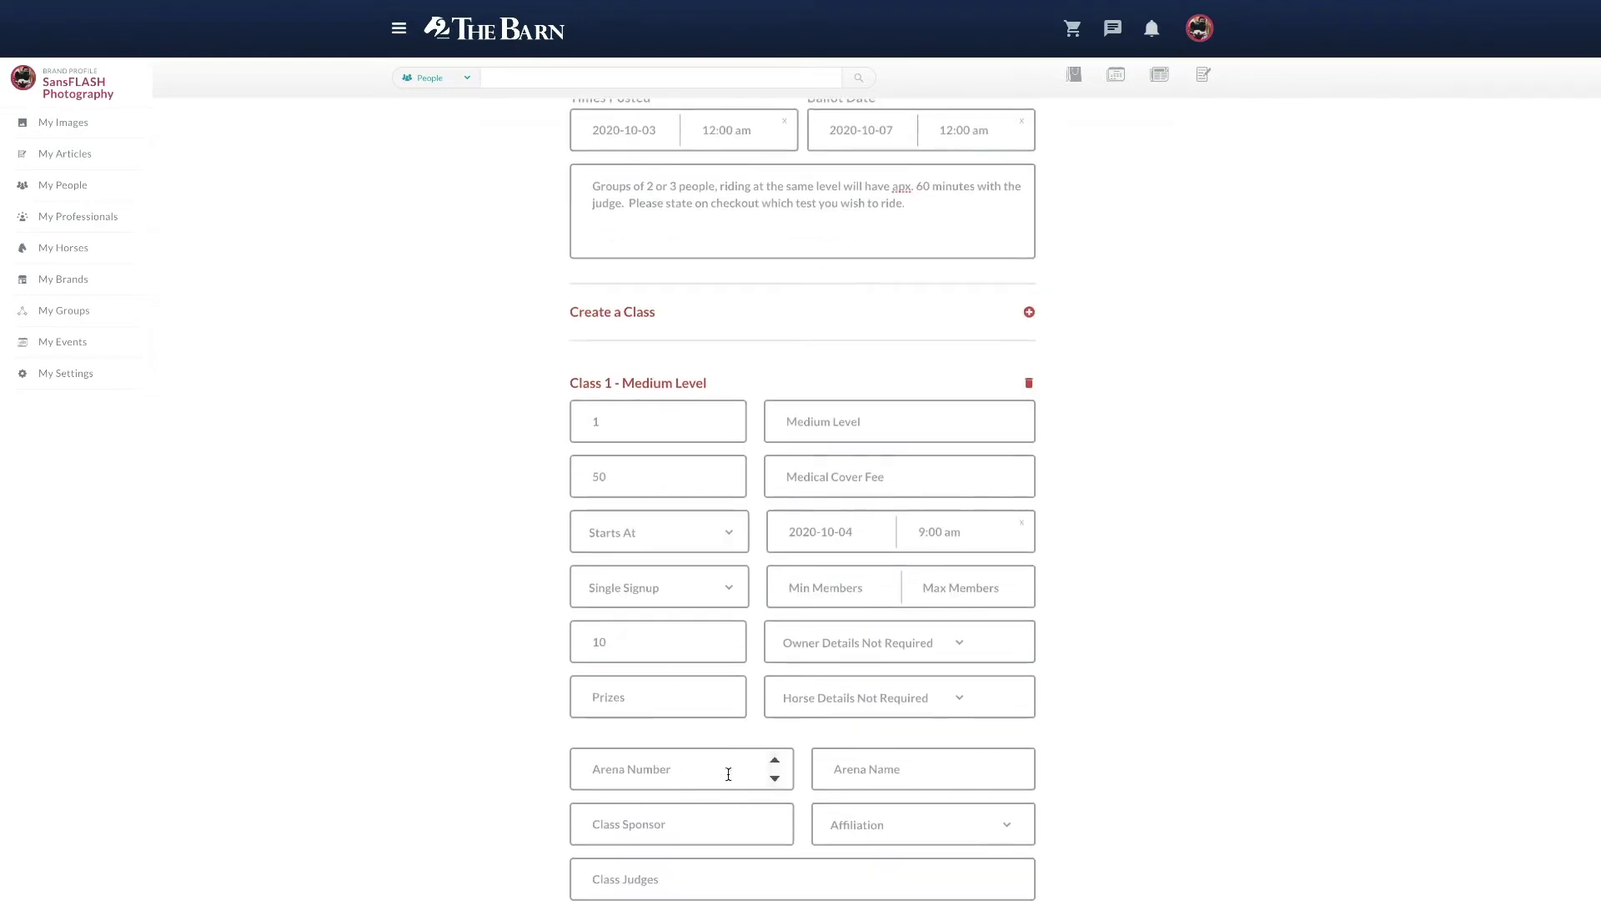
{"action": "scroll", "coordinate": [717, 716], "scroll_direction": "down", "scroll_amount": 3}
{"action": "left_click", "coordinate": [717, 716]}
{"action": "type", "text": "Please state in checkout which test you wish to ride"}
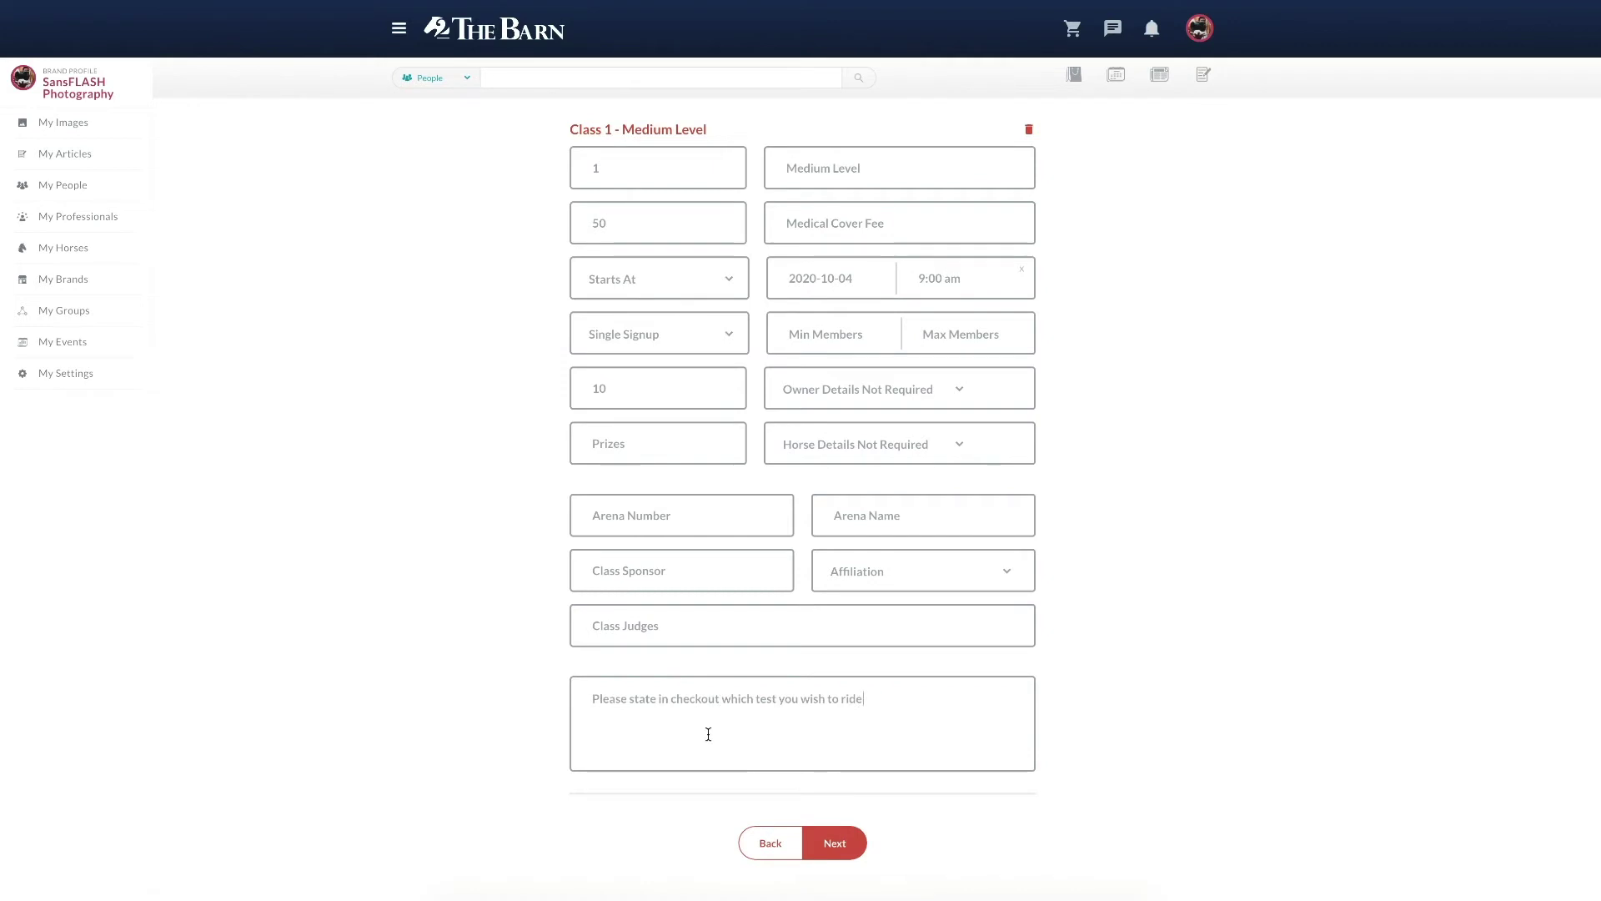
{"action": "left_click", "coordinate": [842, 854]}
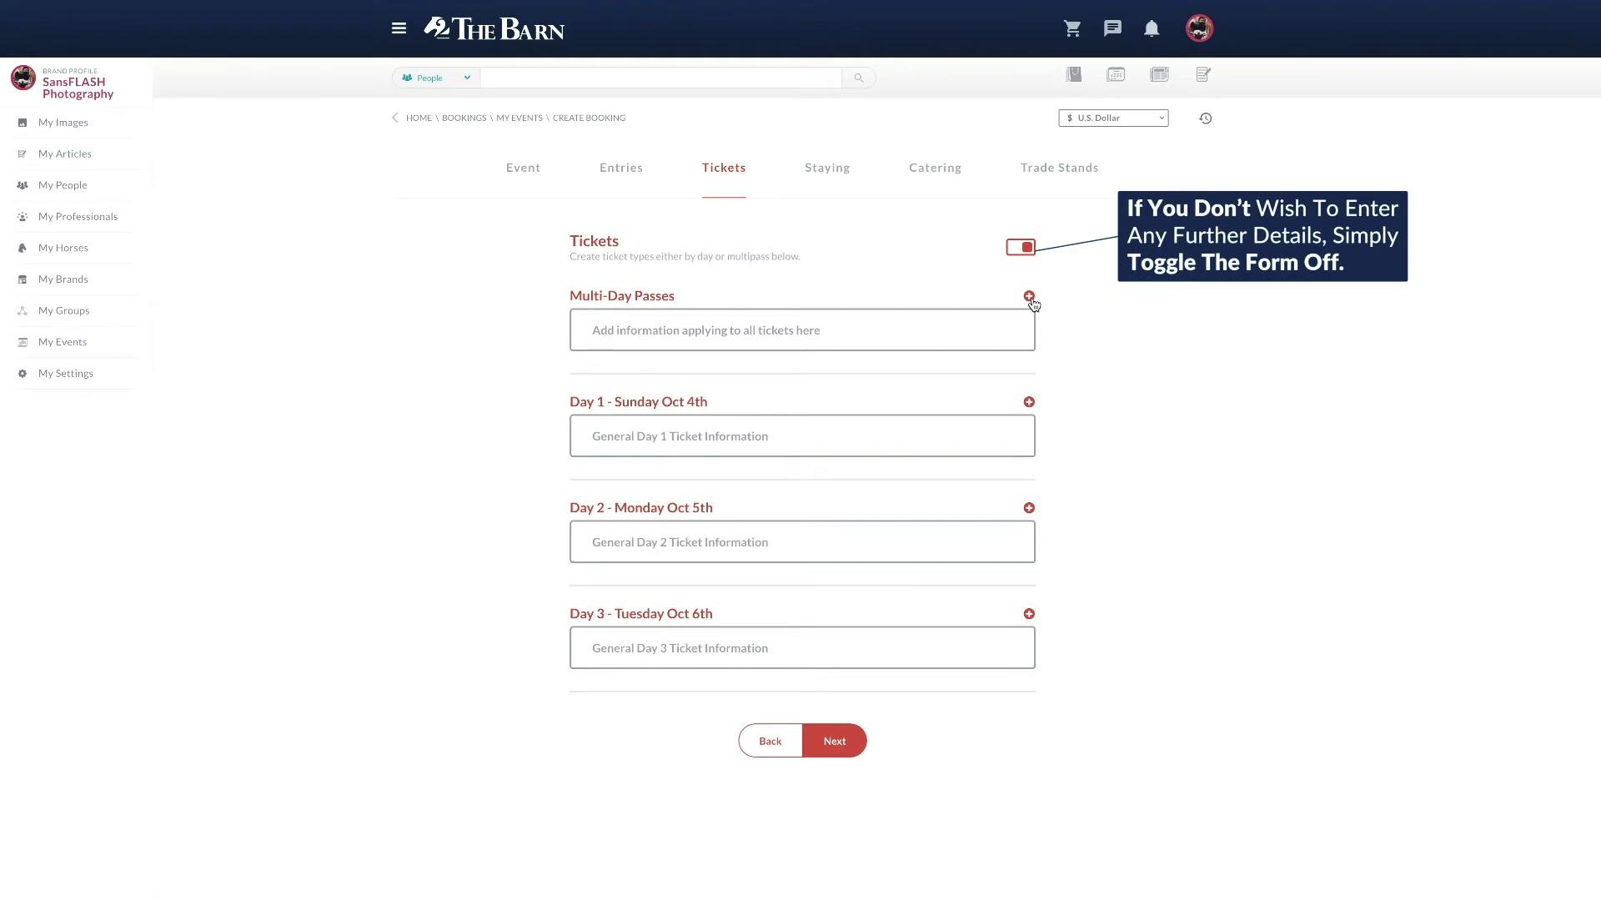
Step: Switch off the Tickets and Staying sections
{"action": "left_click", "coordinate": [1024, 248]}
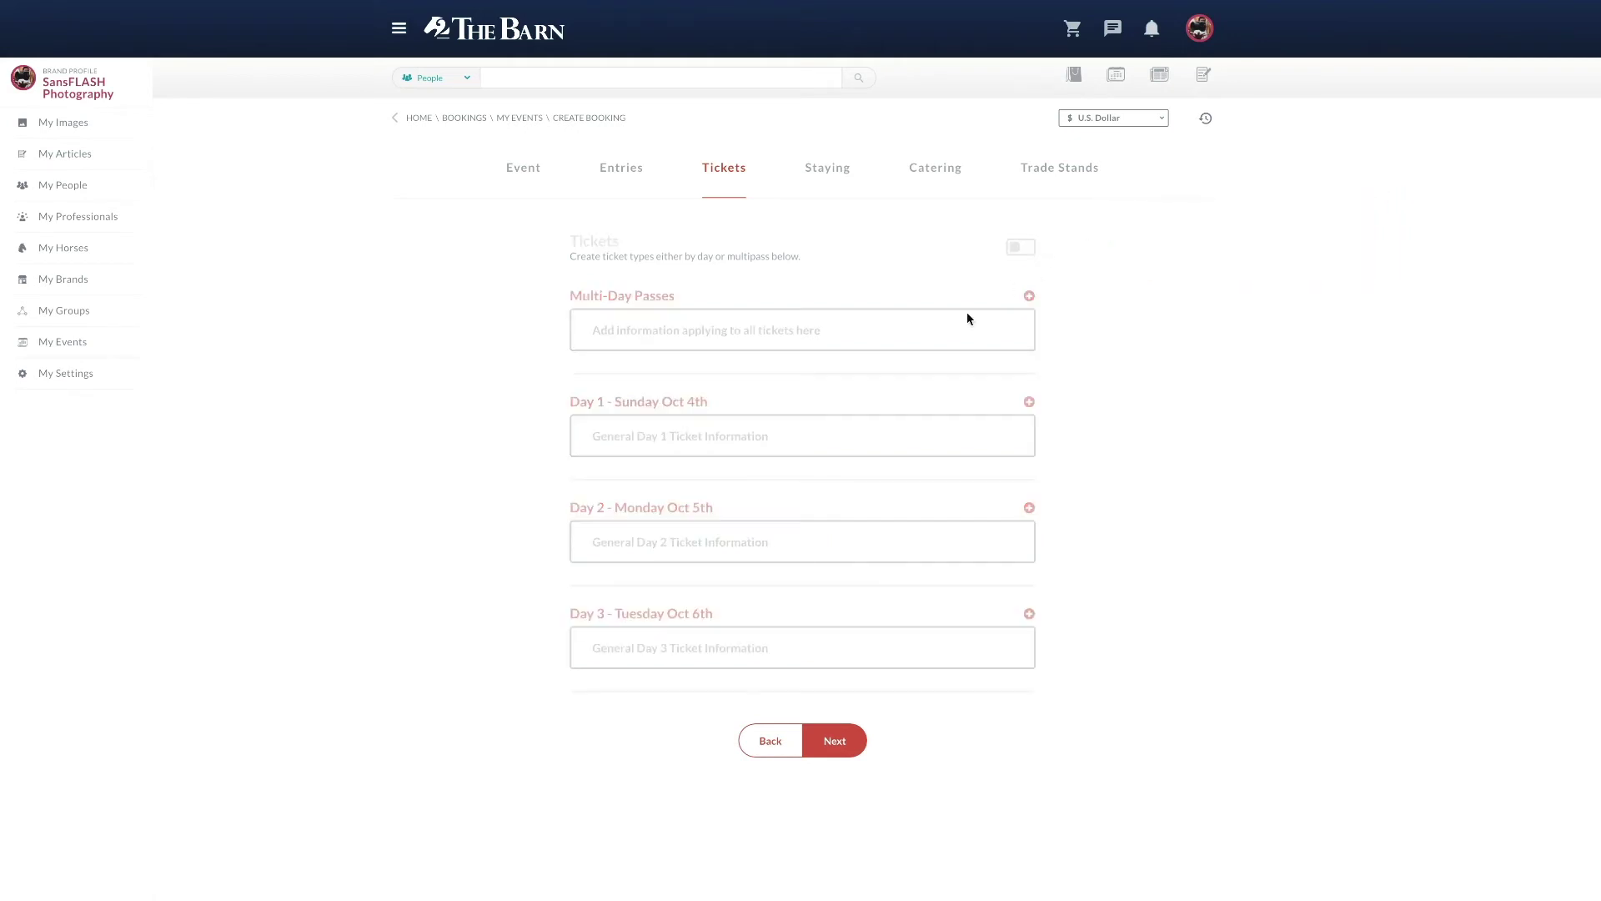
{"action": "left_click", "coordinate": [830, 742]}
{"action": "scroll", "coordinate": [839, 531], "scroll_direction": "down", "scroll_amount": 3}
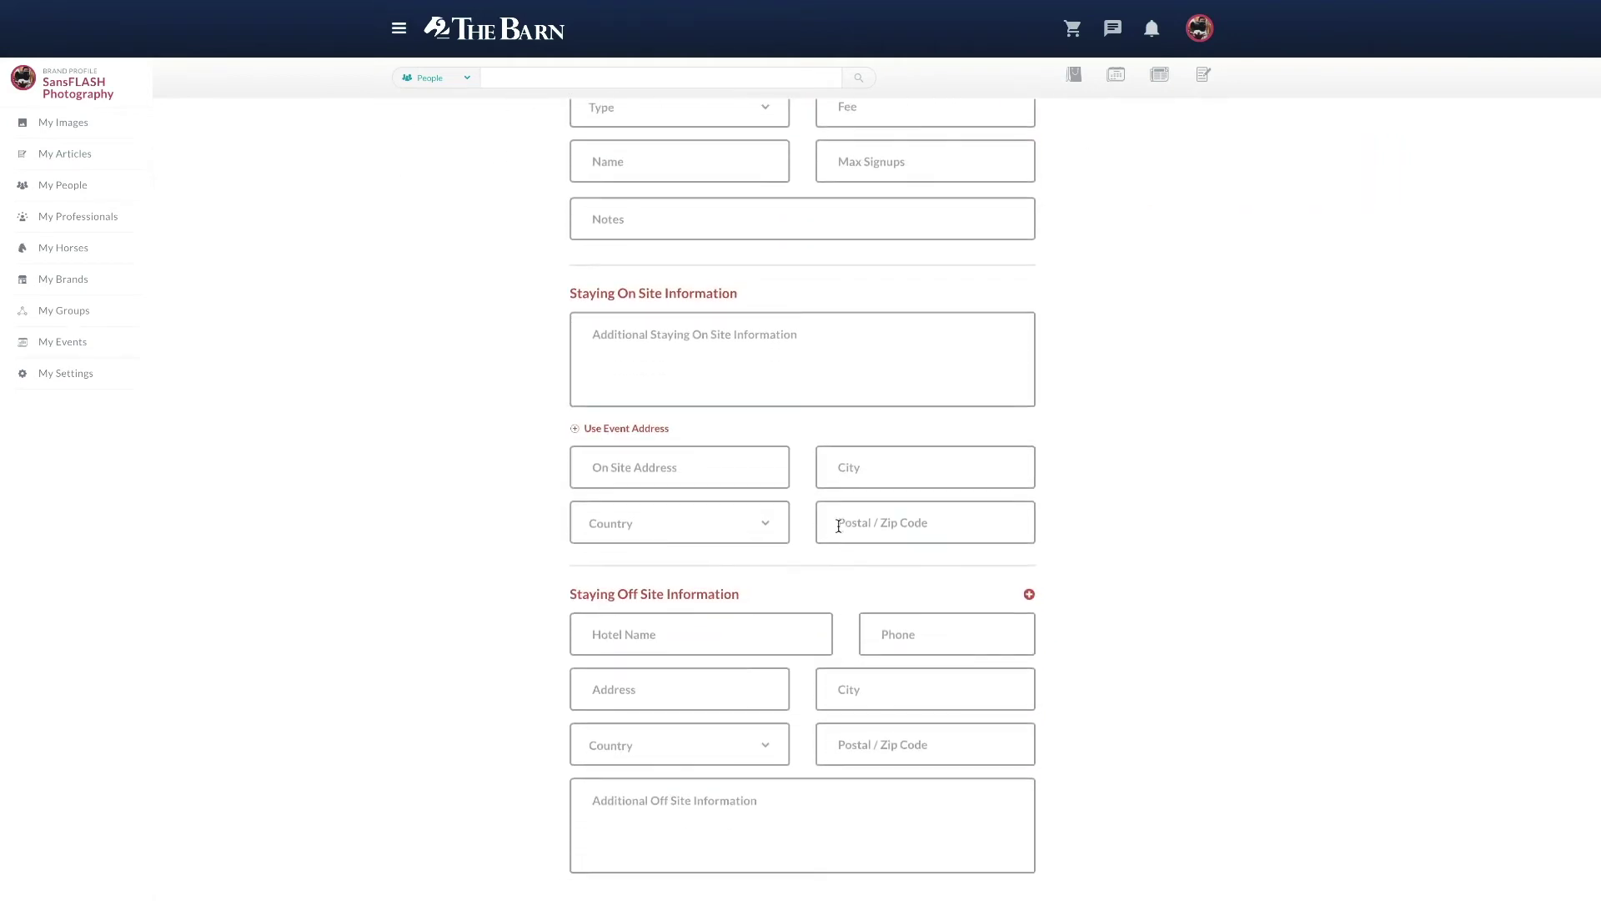
{"action": "scroll", "coordinate": [838, 529], "scroll_direction": "up", "scroll_amount": 3}
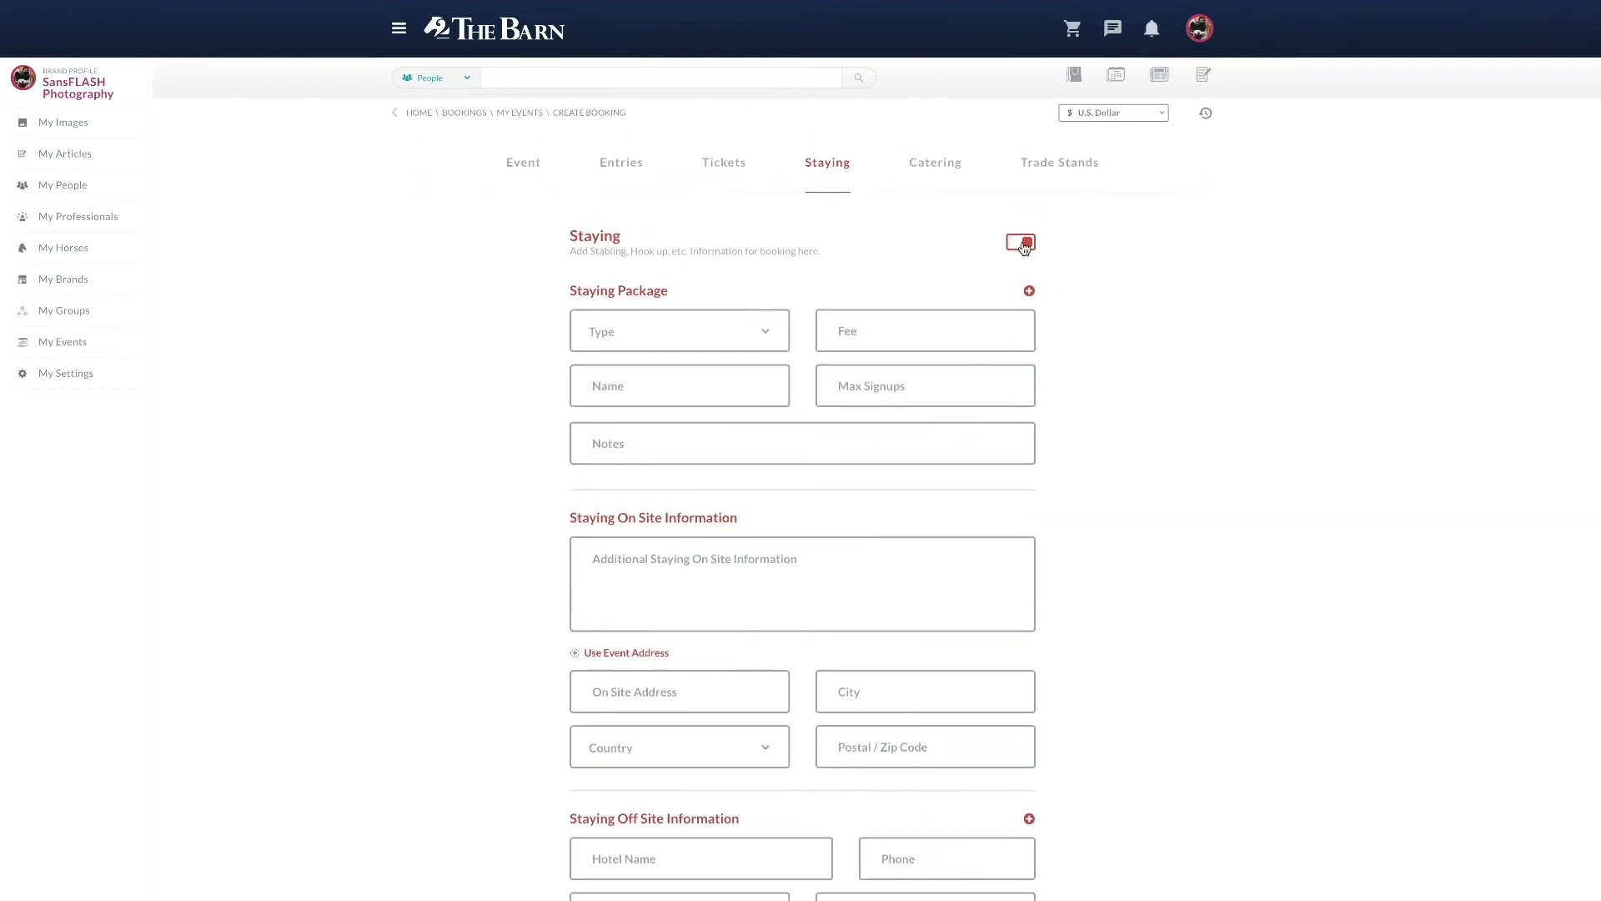
{"action": "left_click", "coordinate": [1024, 244]}
{"action": "scroll", "coordinate": [757, 861], "scroll_direction": "down", "scroll_amount": 3}
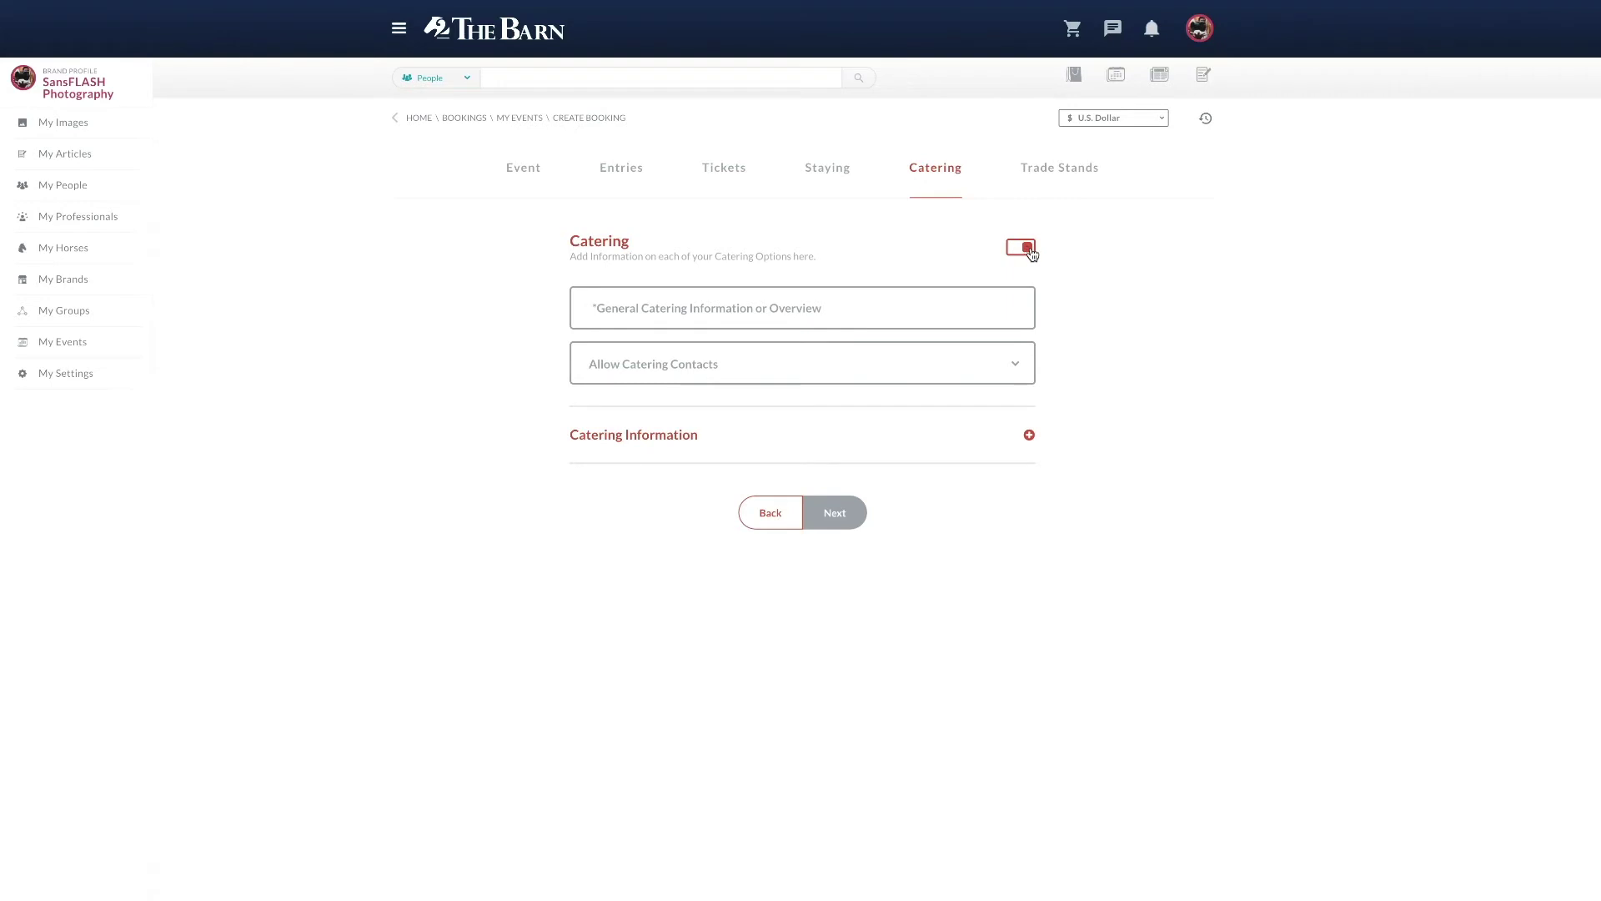
Step: Switch off Catering and Trade Stands, then create the event
{"action": "left_click", "coordinate": [964, 367]}
{"action": "left_click", "coordinate": [964, 367]}
{"action": "left_click", "coordinate": [855, 512]}
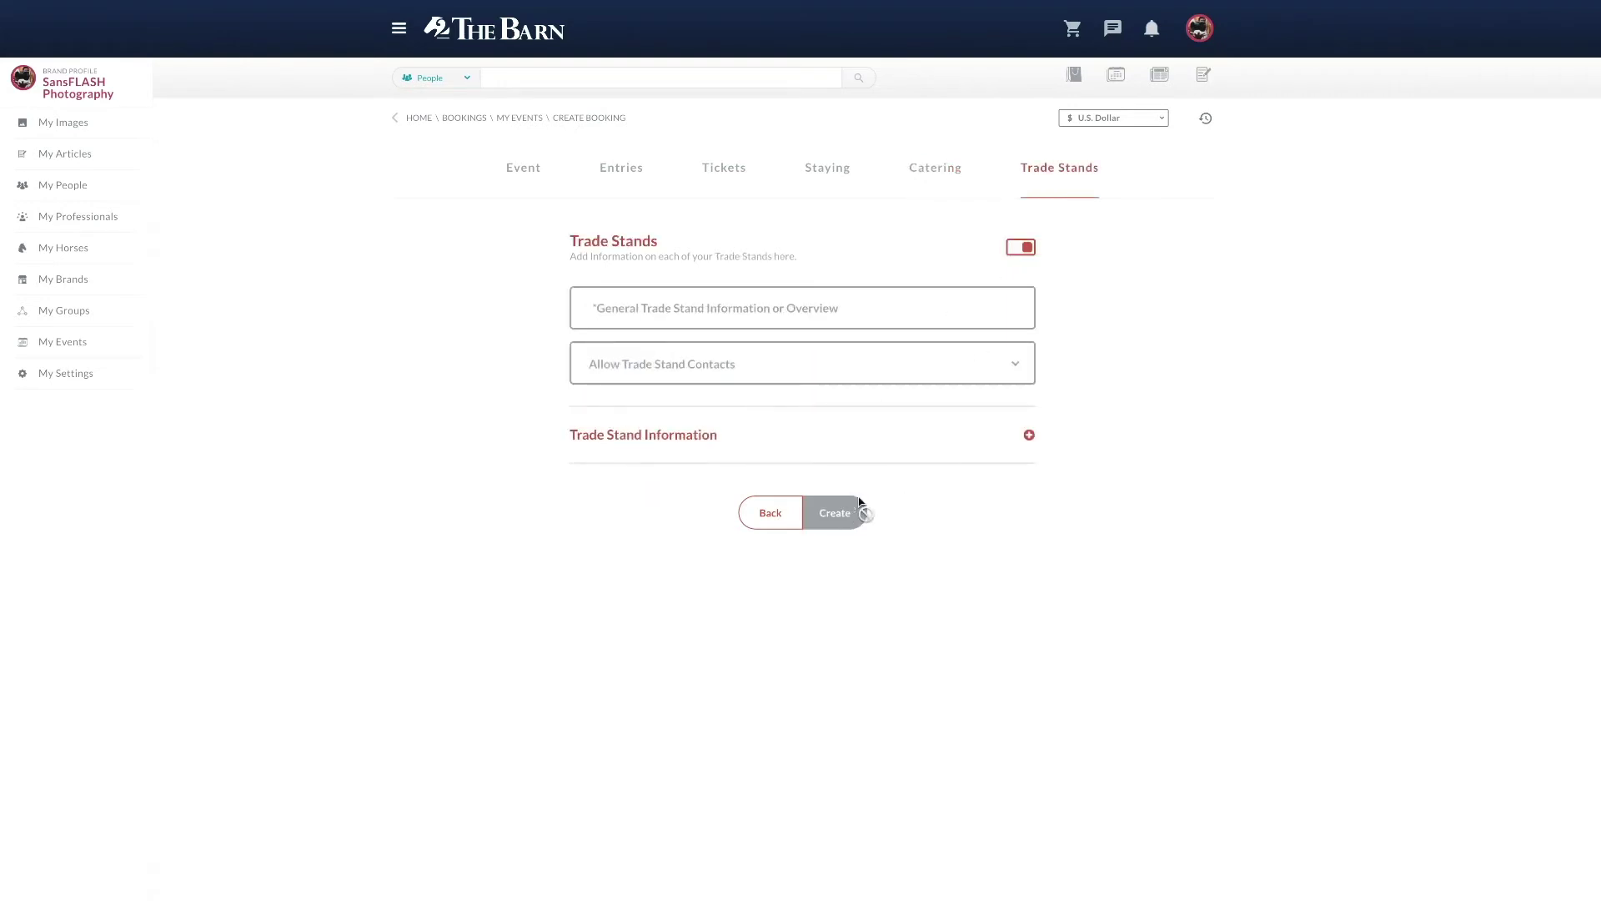
{"action": "left_click", "coordinate": [1023, 247]}
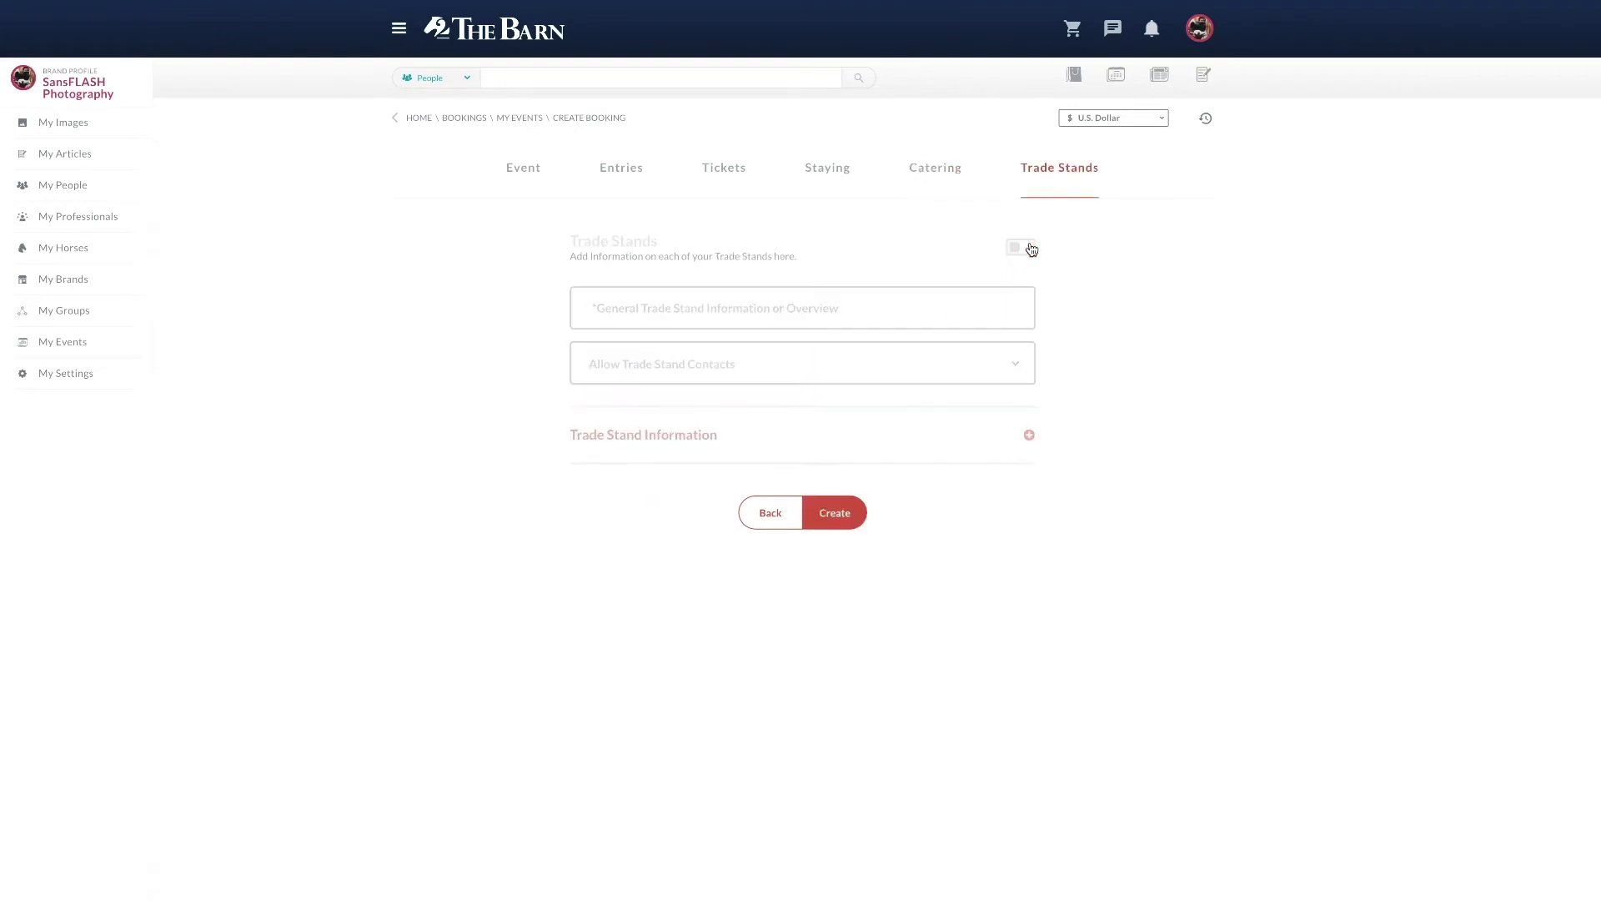
{"action": "left_click", "coordinate": [830, 523]}
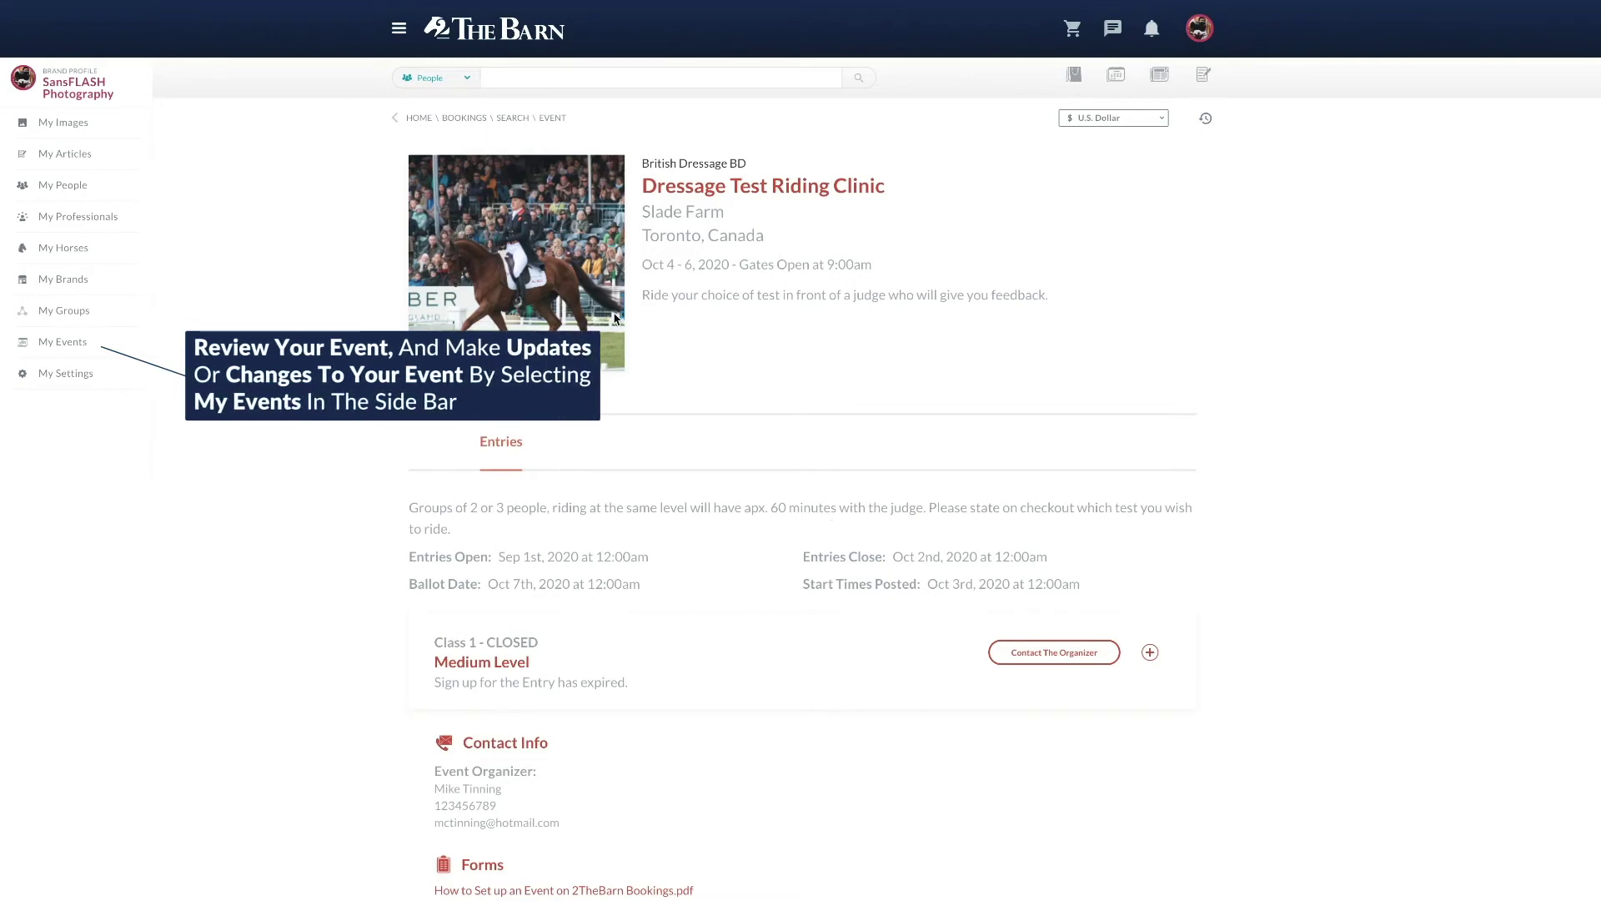
Step: Return to My Events, where Dressage Test Riding Clinic is listed under Current with 0 entries
{"action": "left_click", "coordinate": [62, 345]}
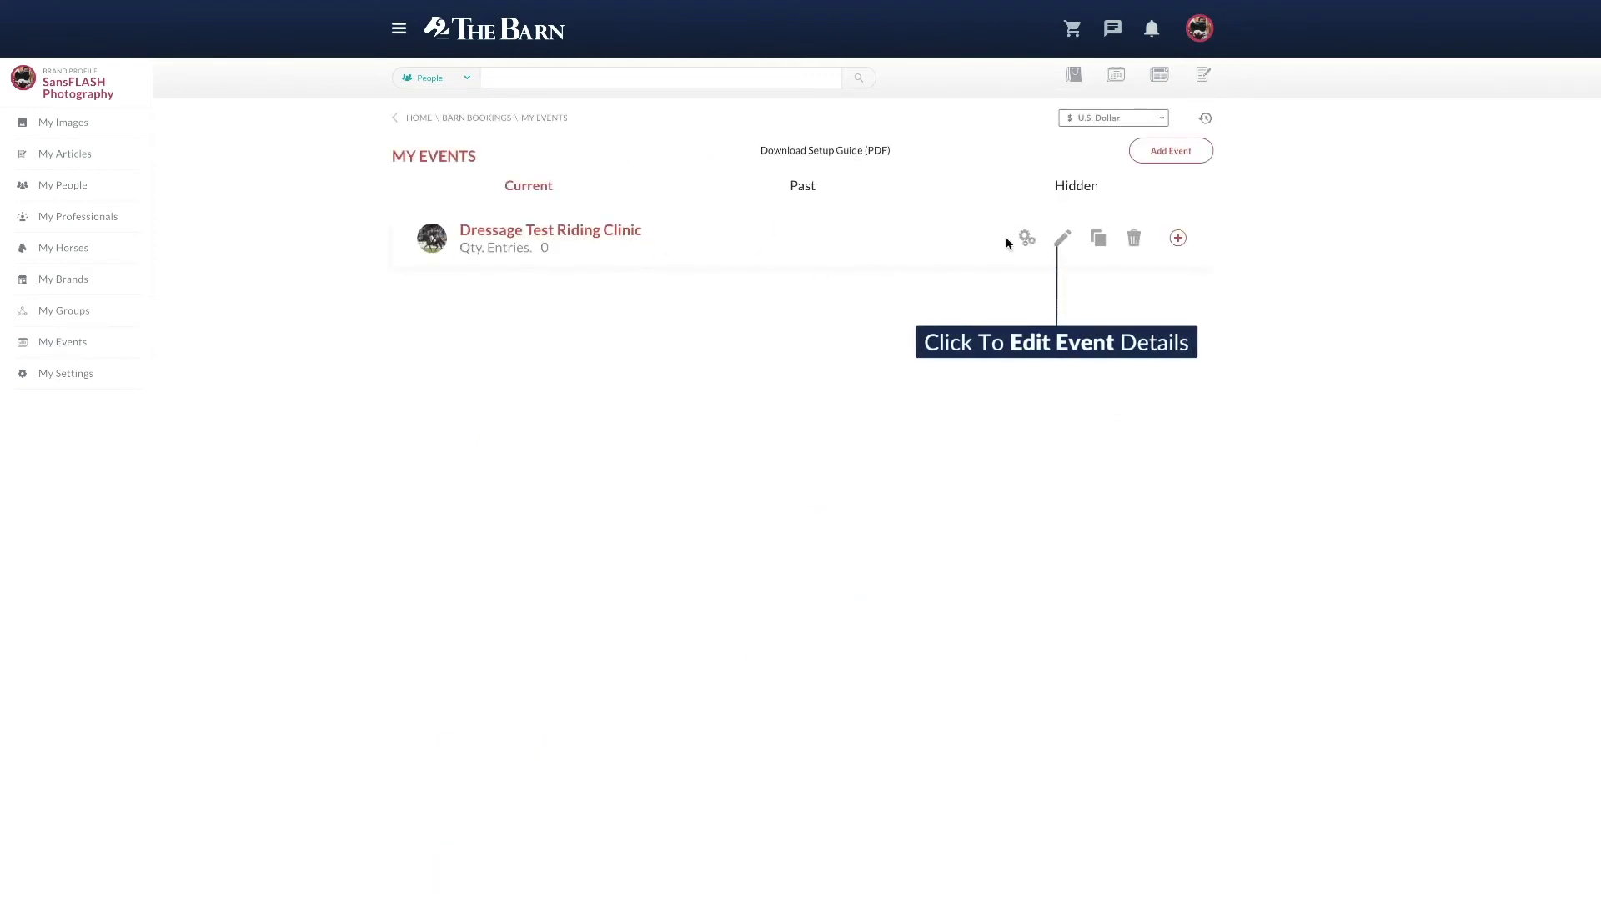
Step: Reopen Dressage Test Riding Clinic for editing and advance to its Entries step
{"action": "left_click", "coordinate": [1064, 238]}
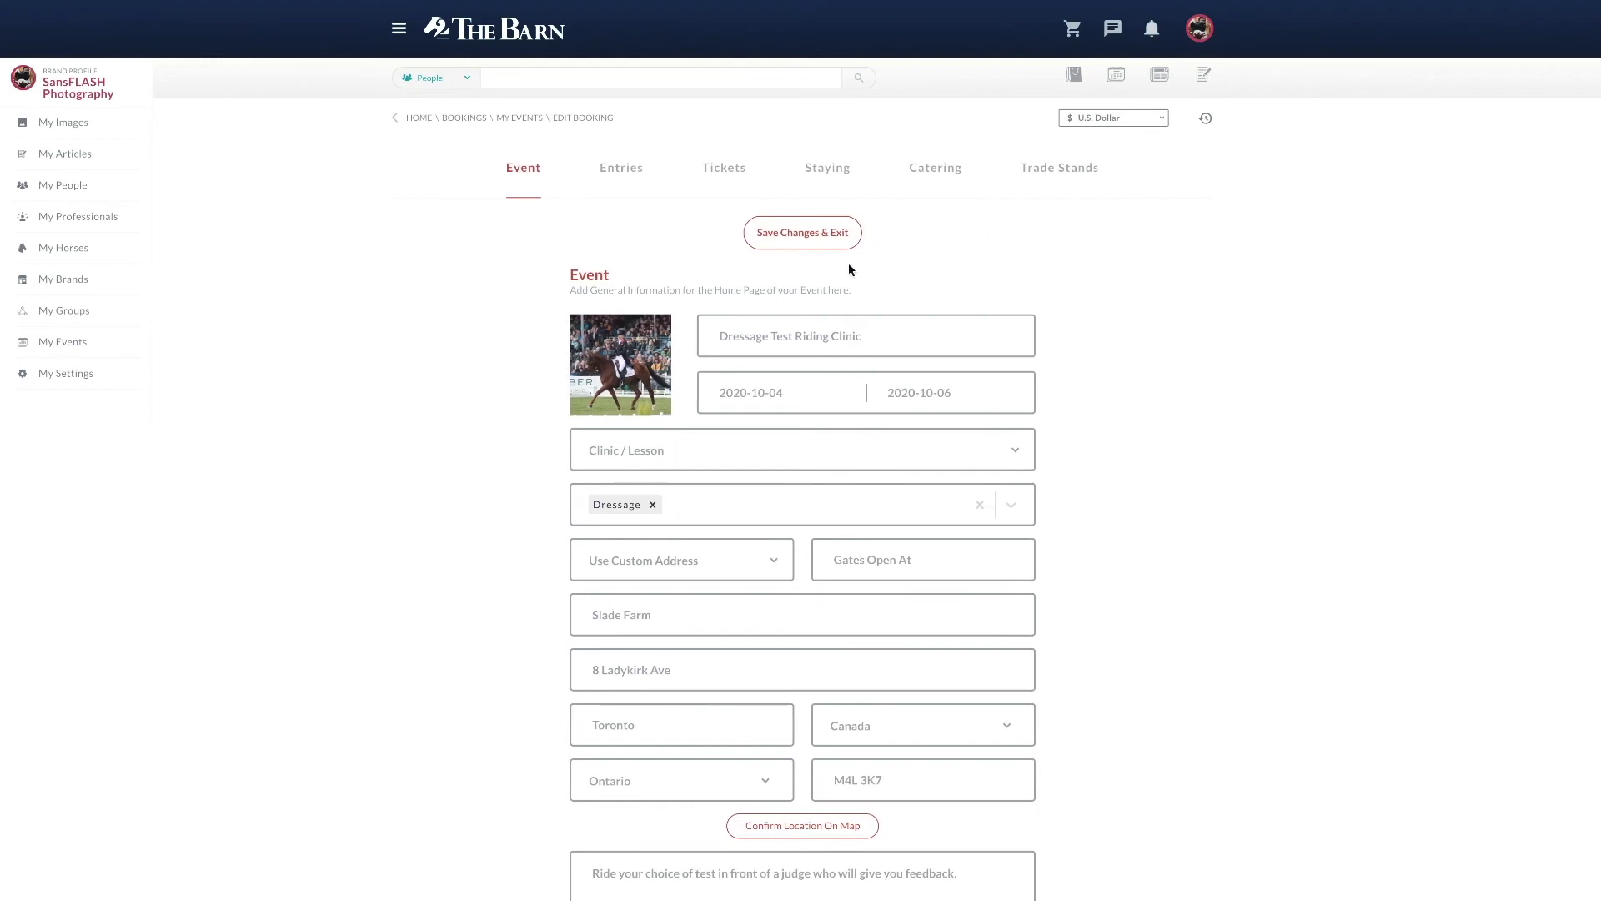
{"action": "scroll", "coordinate": [851, 269], "scroll_direction": "down", "scroll_amount": 10}
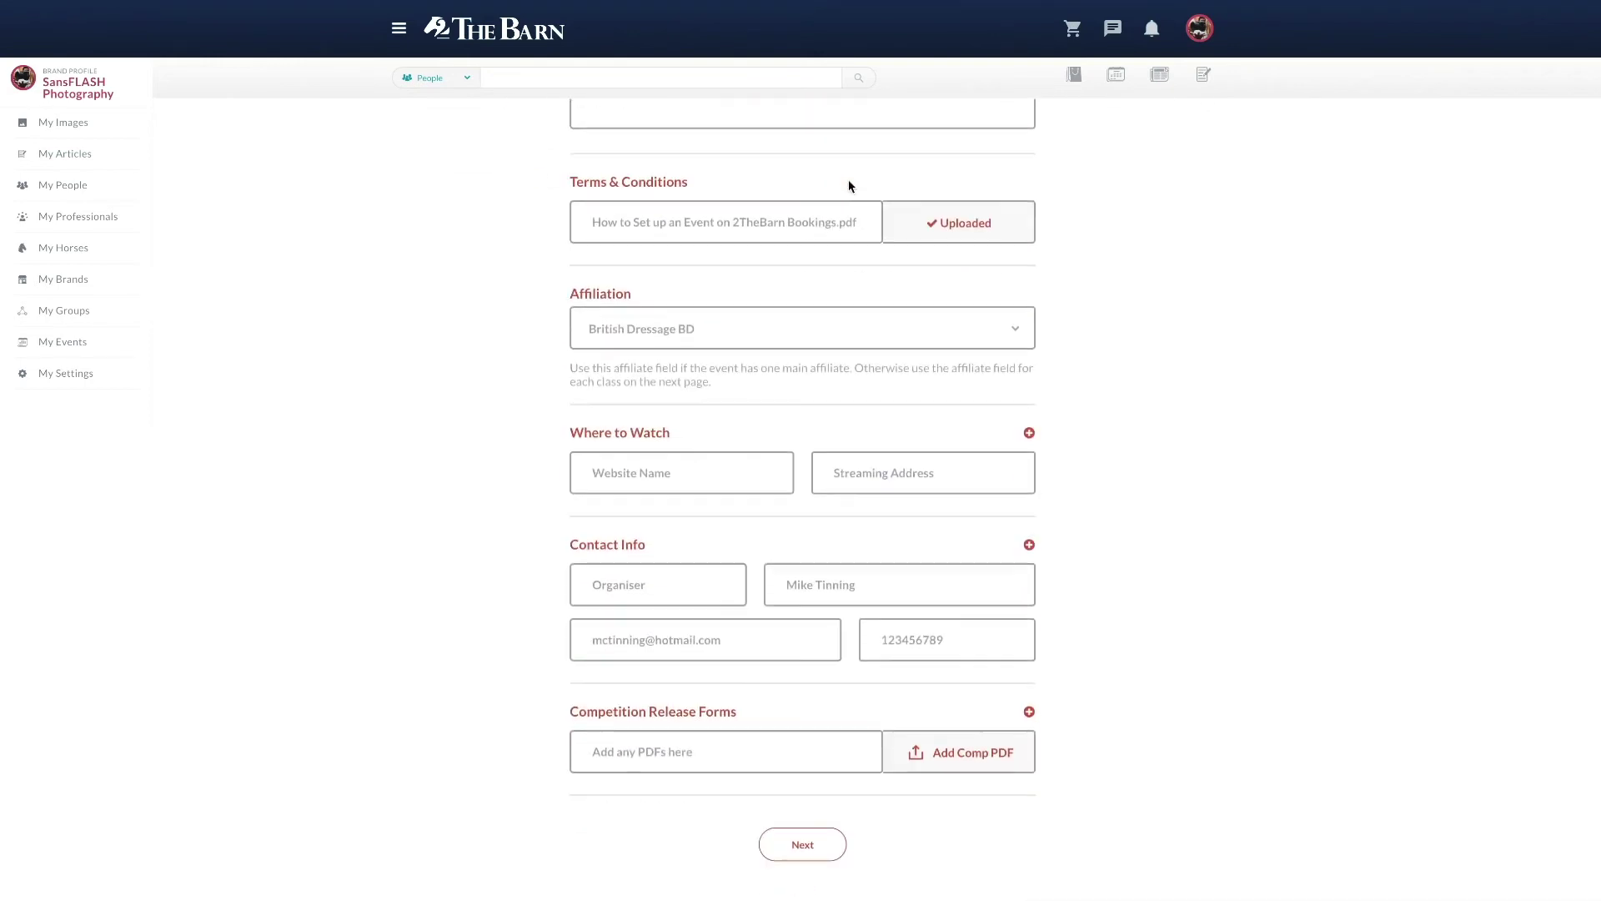
{"action": "left_click", "coordinate": [803, 844]}
Step: Create a new class numbered 2, named 'Novice Level', with a 50 entry fee
{"action": "scroll", "coordinate": [1034, 296], "scroll_direction": "down", "scroll_amount": 3}
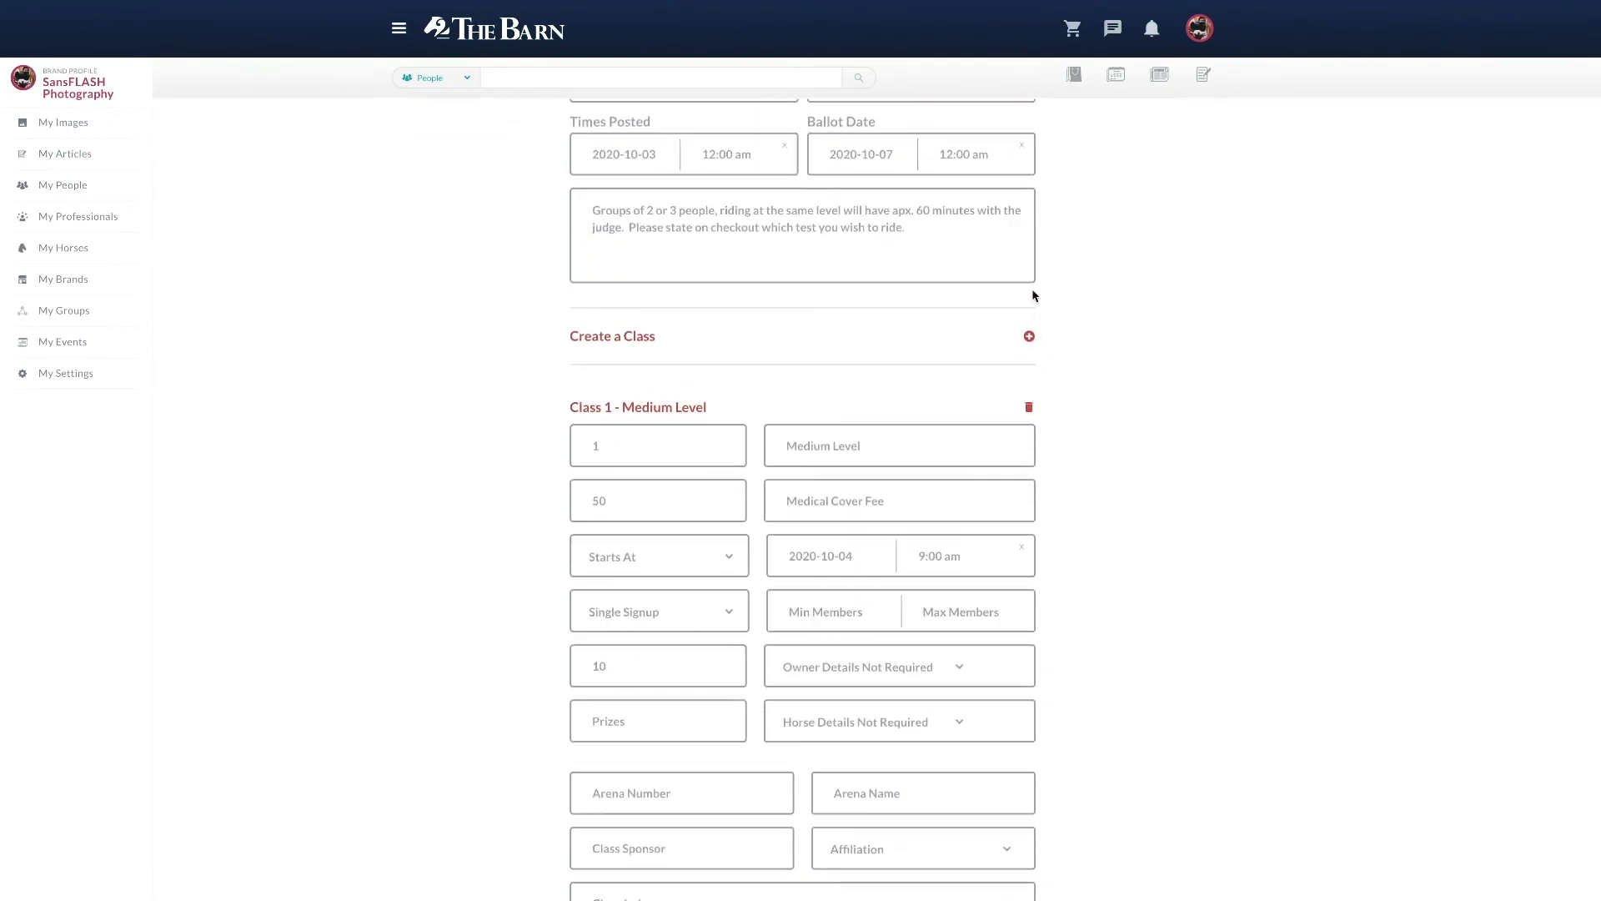
{"action": "left_click", "coordinate": [1029, 337]}
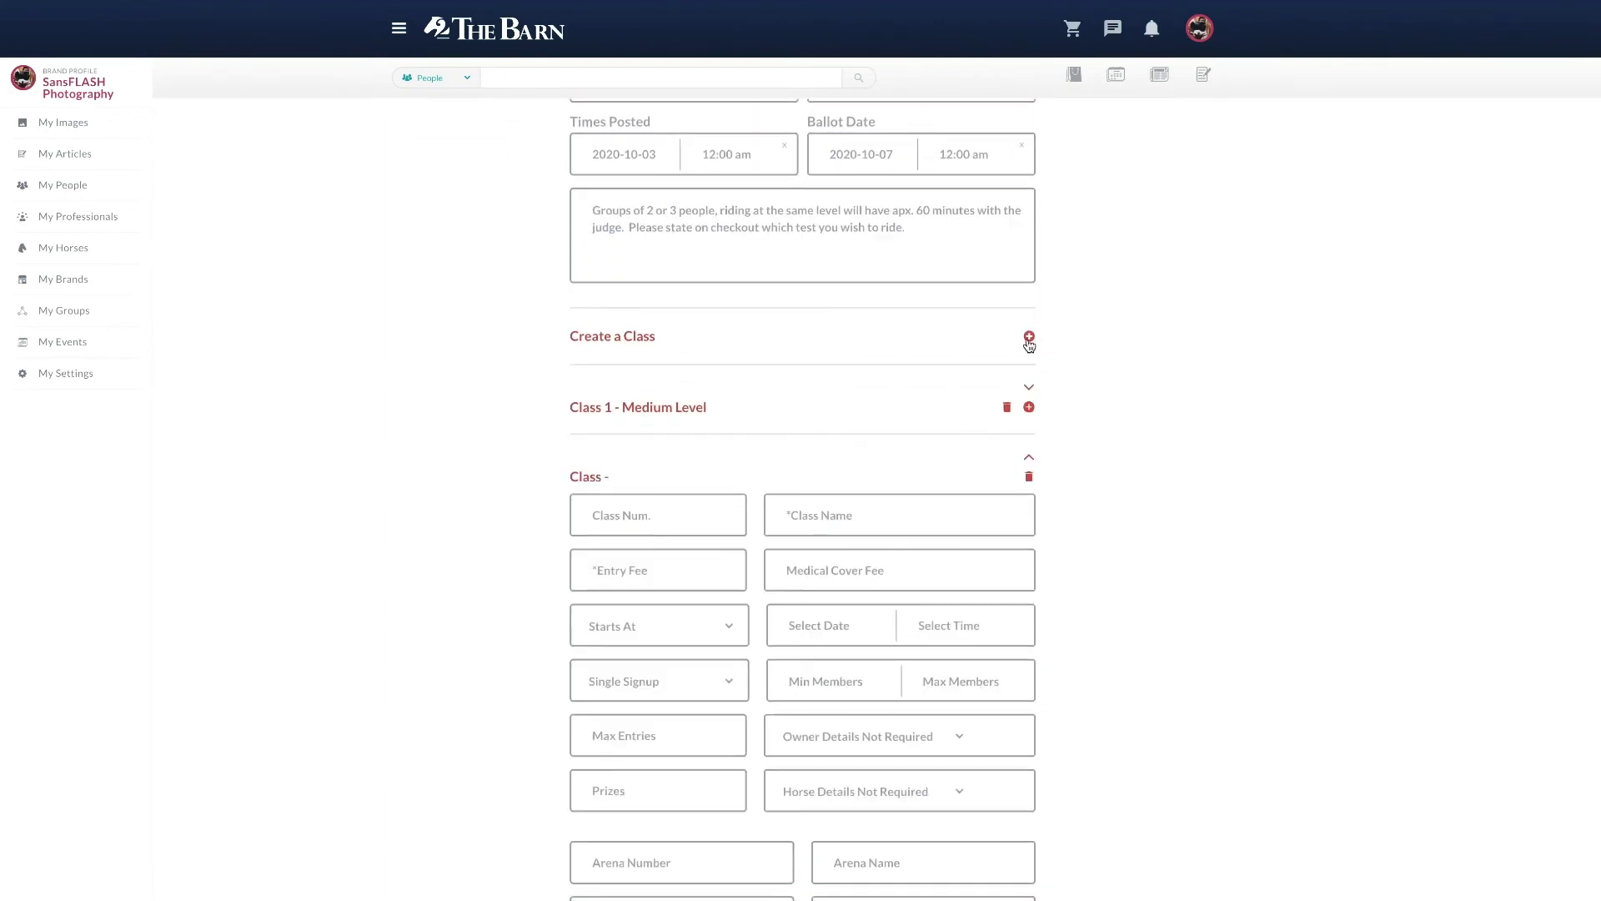
{"action": "left_click", "coordinate": [686, 518]}
{"action": "type", "text": "2"}
{"action": "left_click", "coordinate": [837, 516]}
{"action": "type", "text": "Novice Level"}
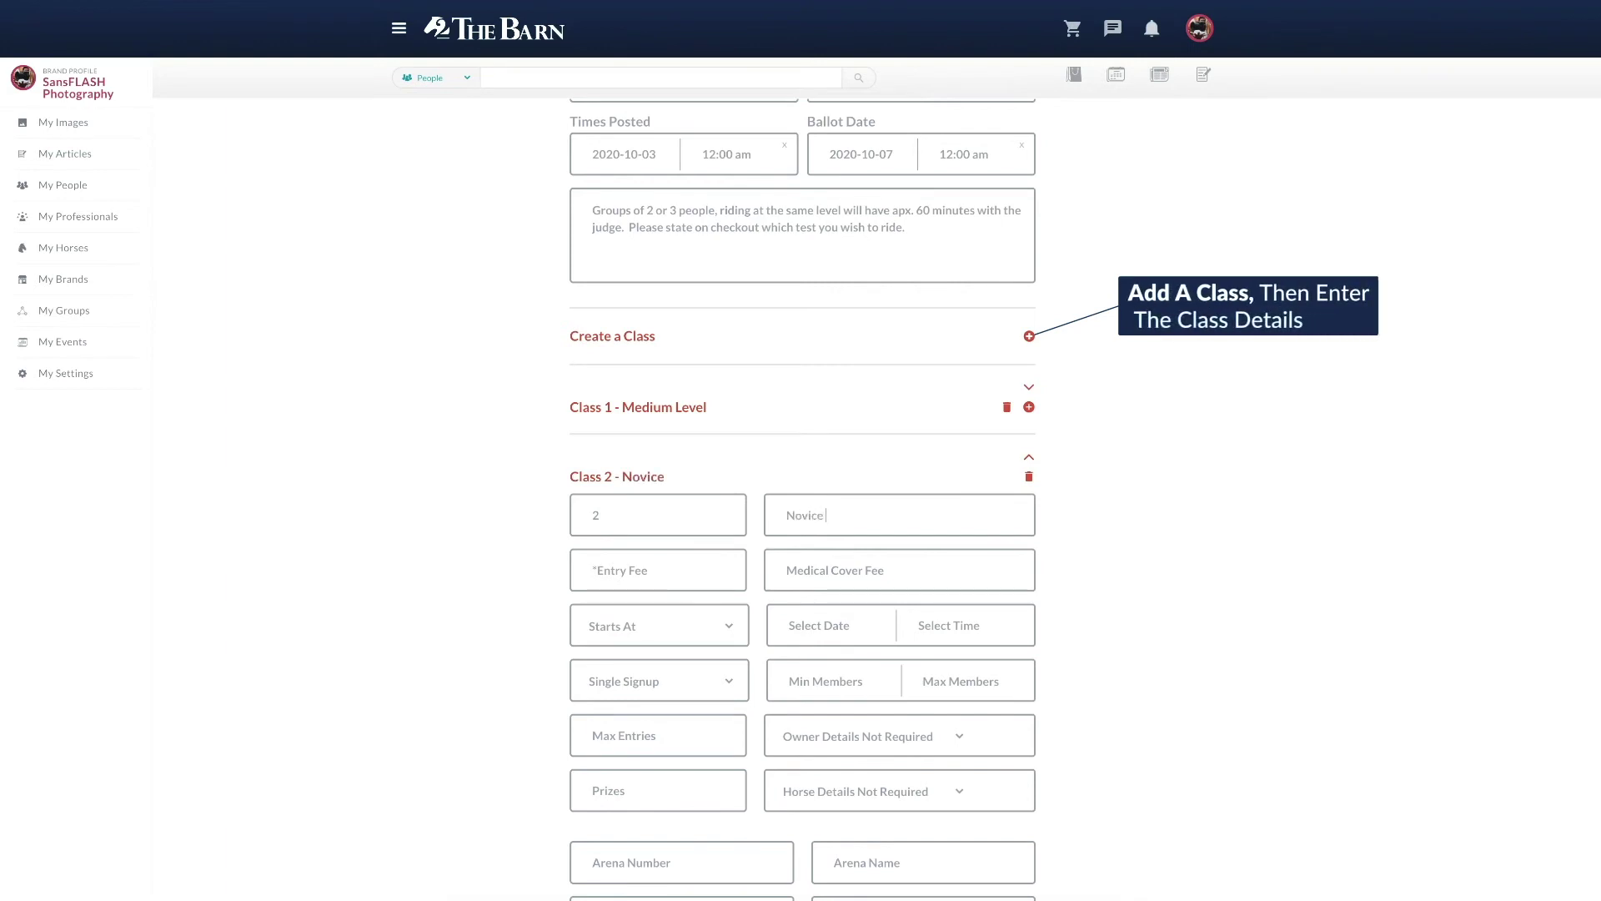
{"action": "left_click", "coordinate": [682, 579]}
{"action": "type", "text": "50"}
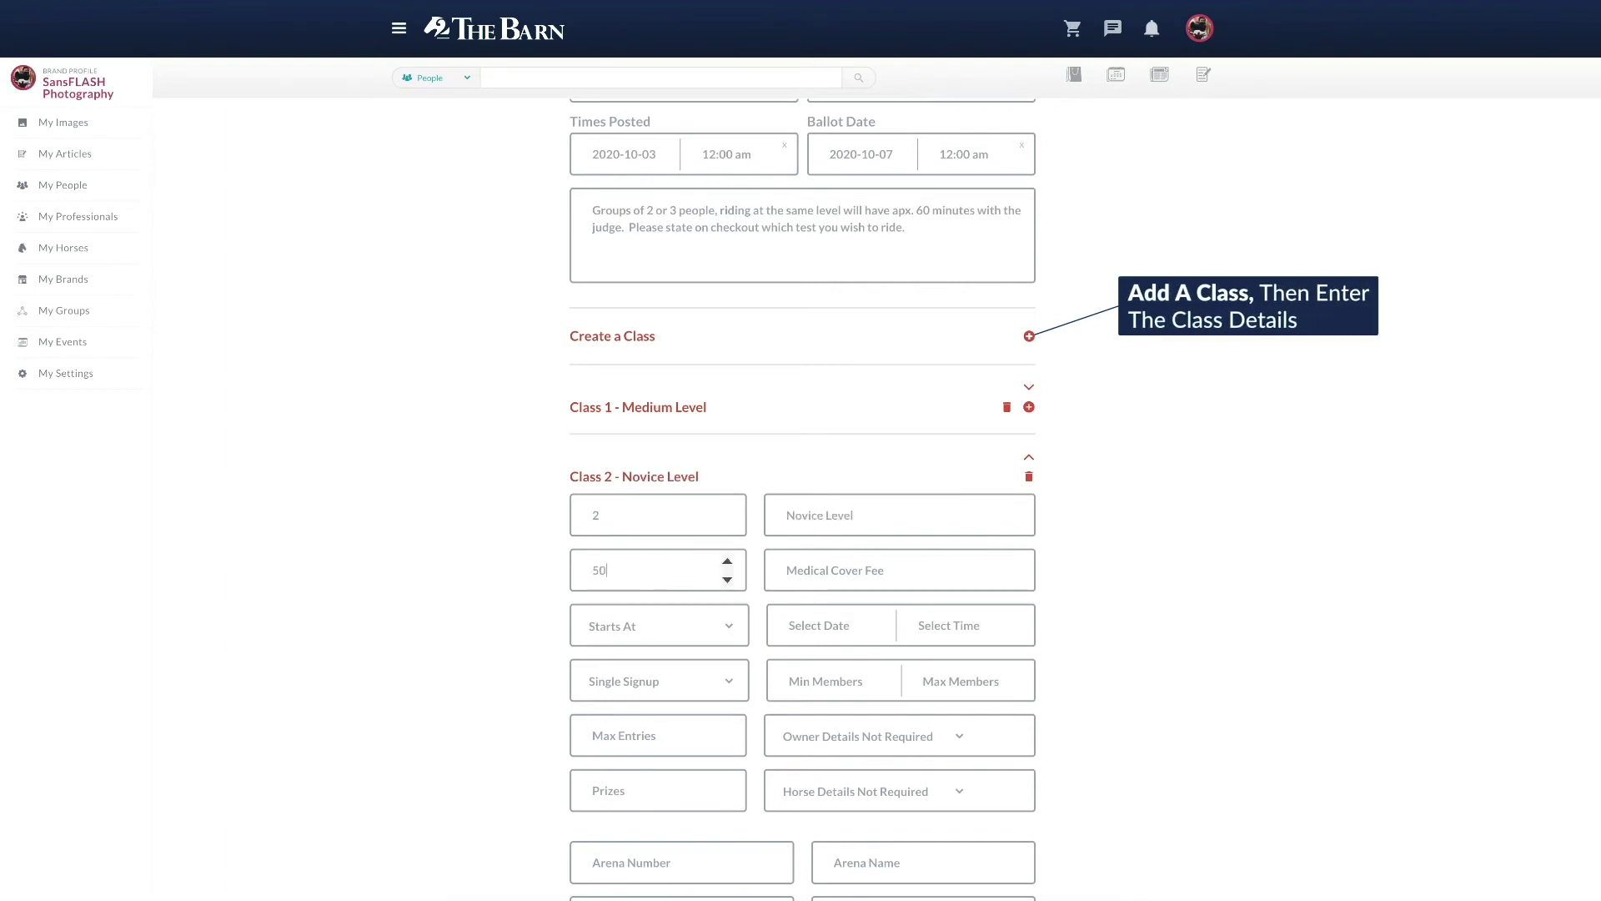
Step: Set the class start to October 4, 2020 at 9:00 am with 10 max entries
{"action": "left_click", "coordinate": [665, 625]}
{"action": "left_click", "coordinate": [812, 624]}
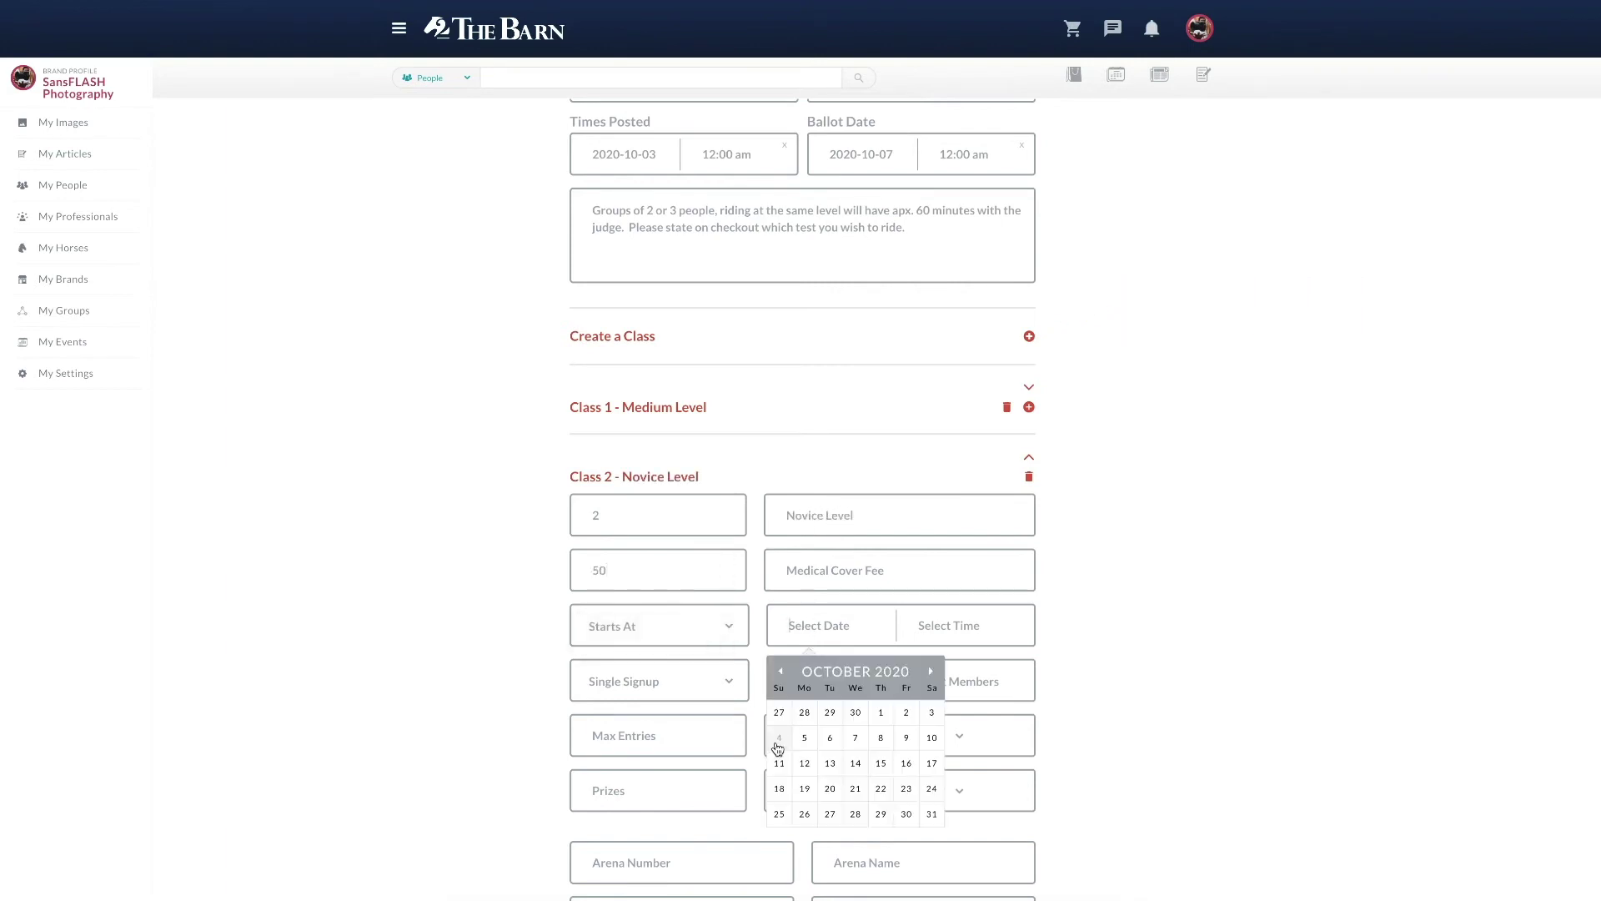
{"action": "left_click", "coordinate": [778, 737]}
{"action": "scroll", "coordinate": [921, 709], "scroll_direction": "down", "scroll_amount": 3}
{"action": "left_click", "coordinate": [917, 700]}
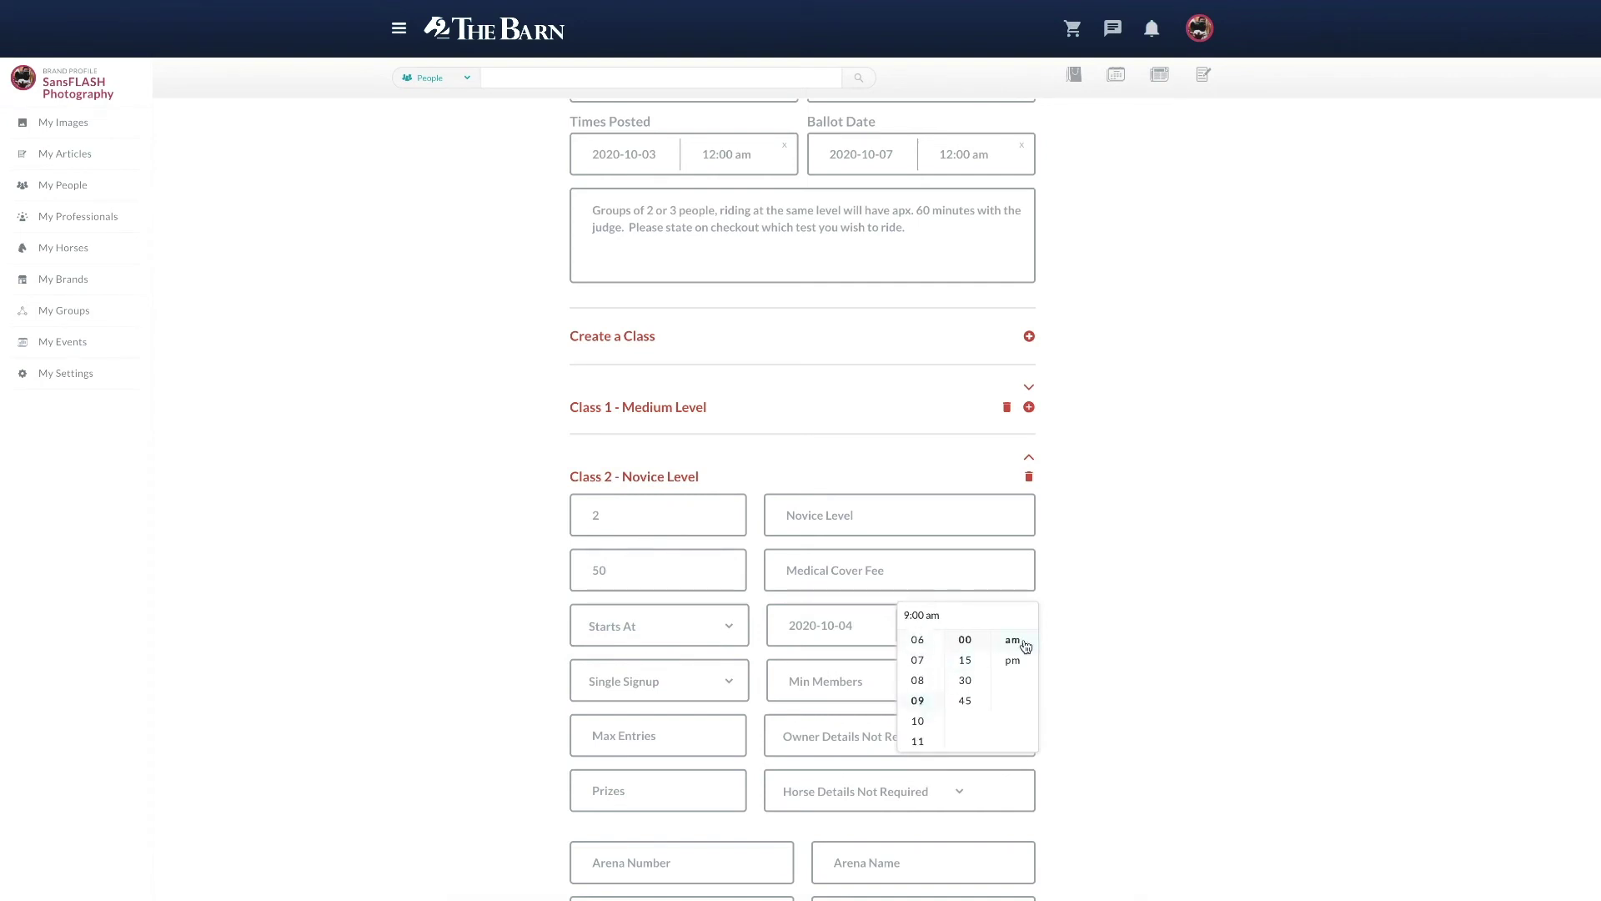
{"action": "left_click", "coordinate": [1016, 640]}
{"action": "left_click", "coordinate": [635, 734]}
{"action": "type", "text": "10"}
Step: Enter the class information text 'Pleyou would liek' and continue to the updated event page
{"action": "scroll", "coordinate": [635, 734], "scroll_direction": "down", "scroll_amount": 3}
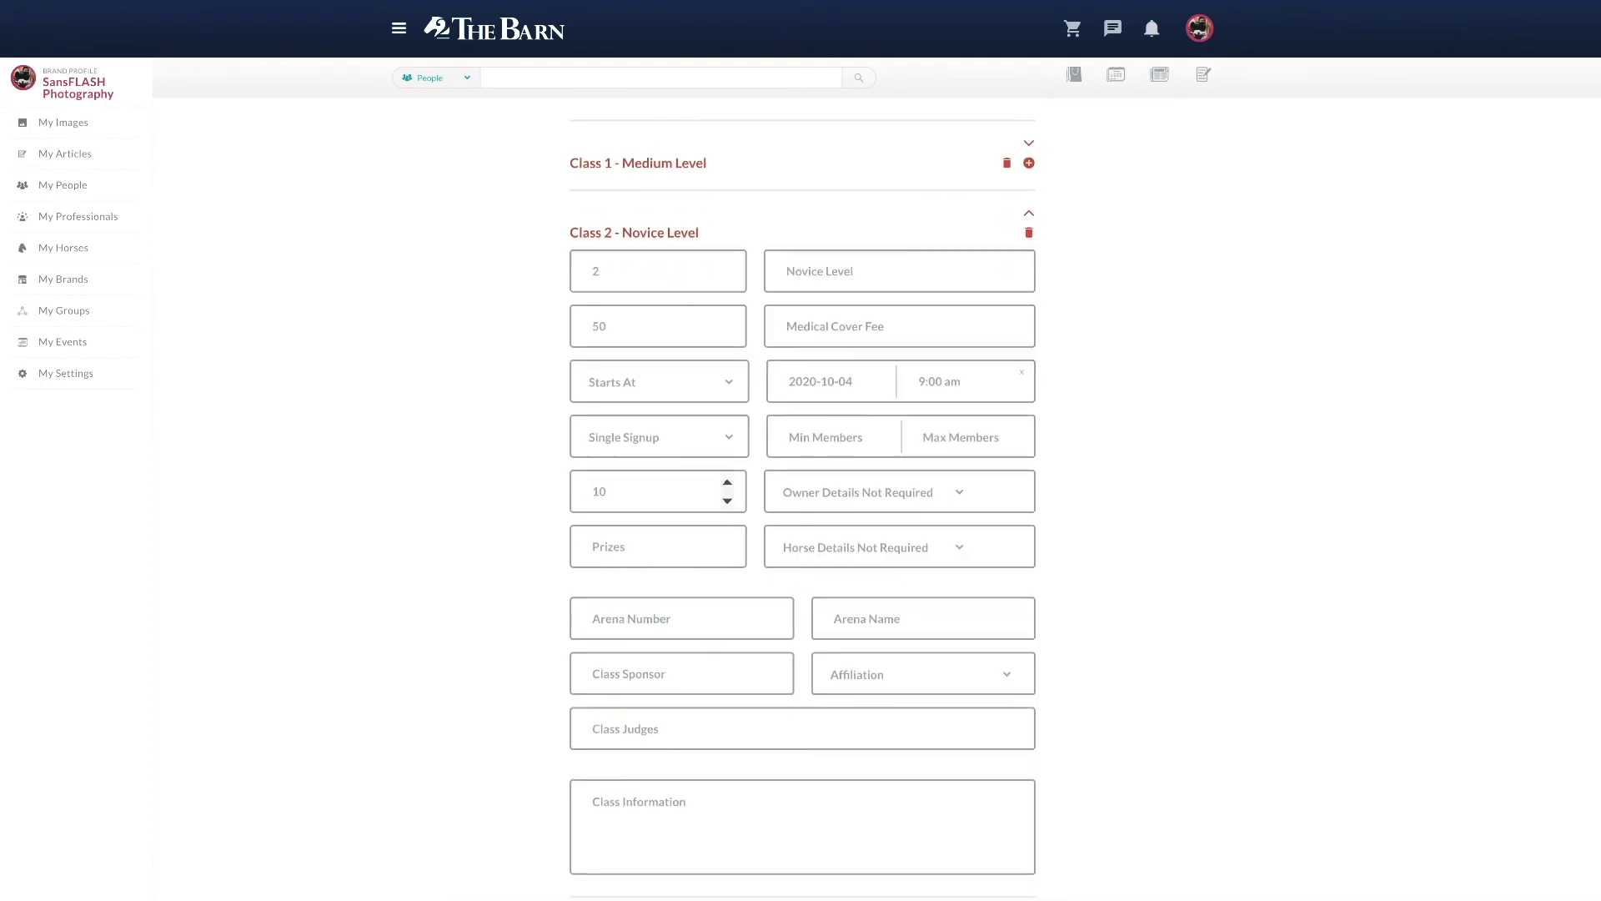
{"action": "scroll", "coordinate": [840, 867], "scroll_direction": "down", "scroll_amount": 1}
{"action": "left_click", "coordinate": [758, 715]}
{"action": "type", "text": "Please state on che"}
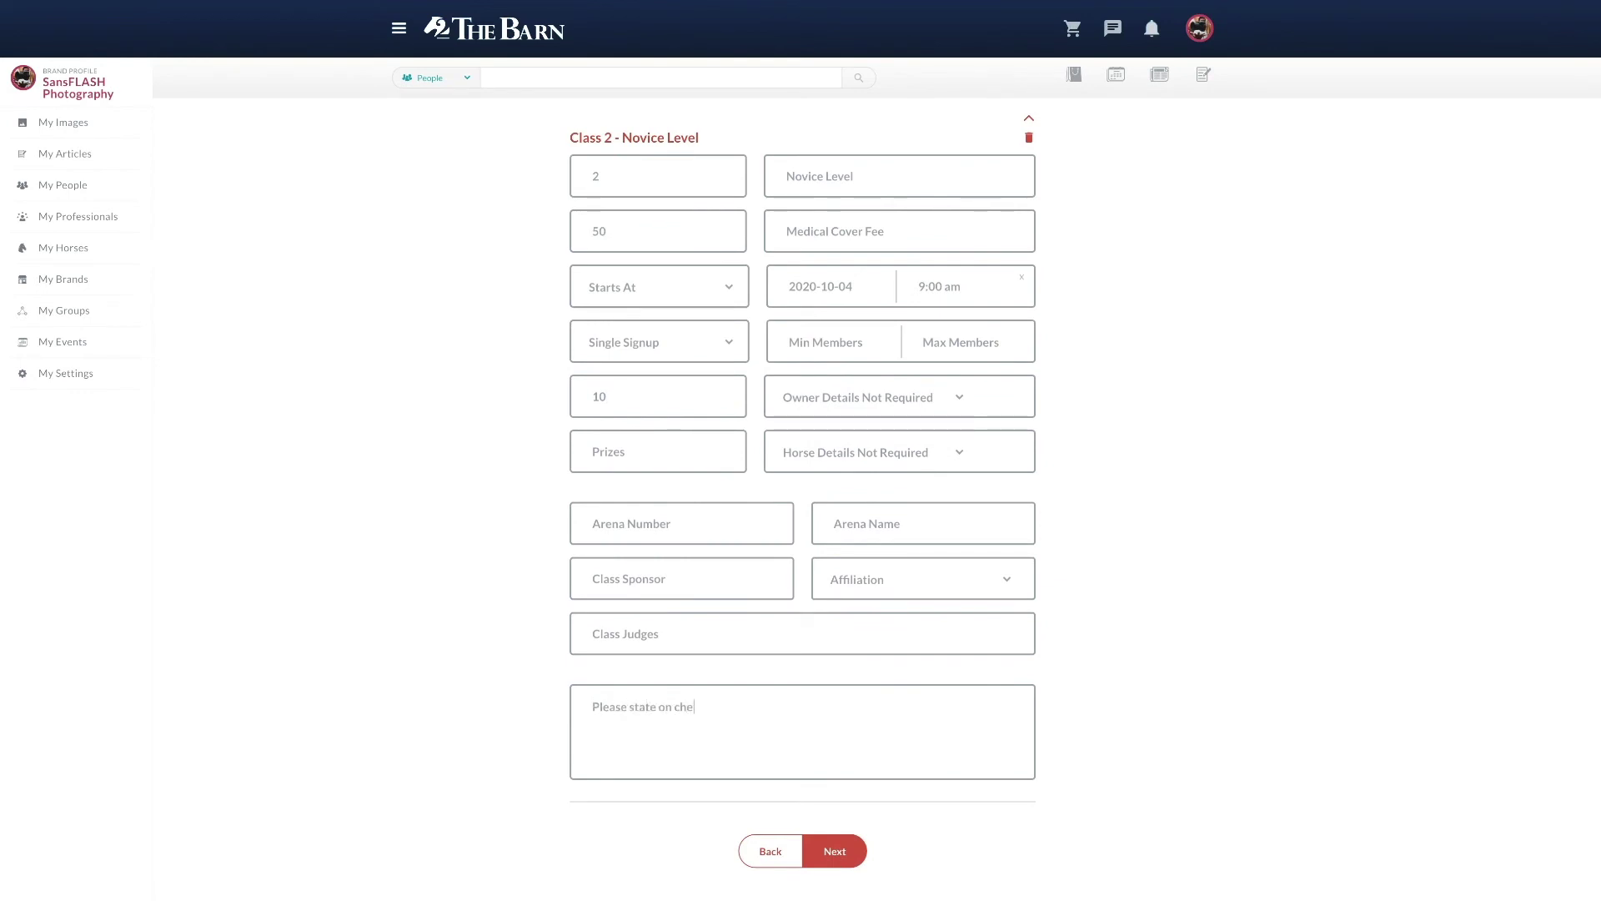
{"action": "type", "text": "you would liek"}
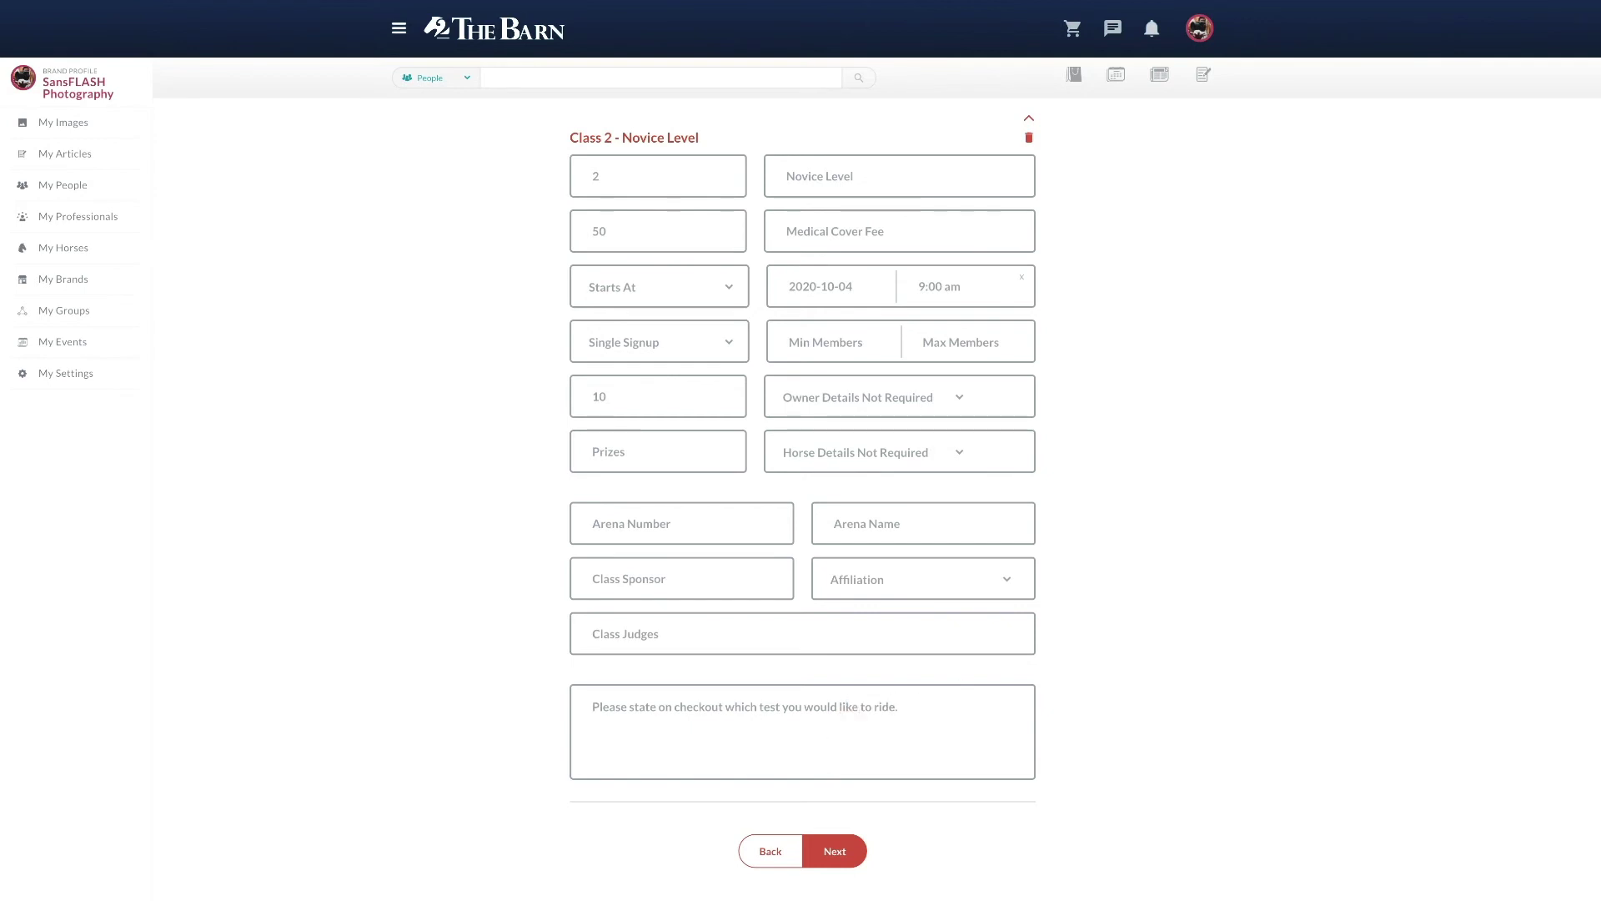
{"action": "left_click", "coordinate": [811, 859]}
{"action": "left_click", "coordinate": [808, 231]}
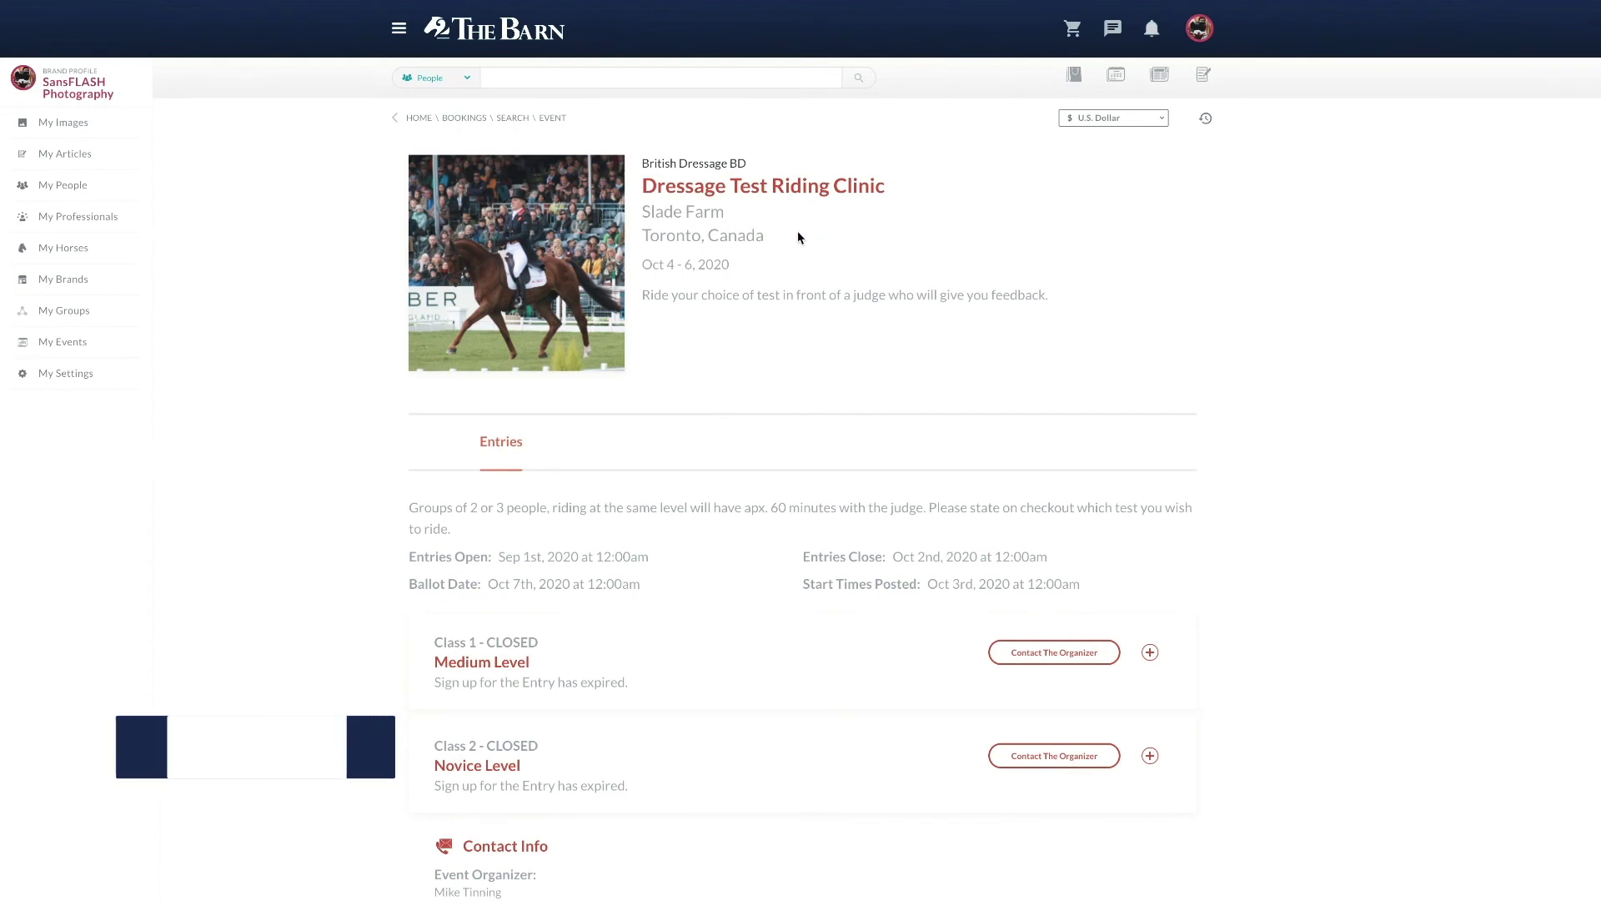
Step: Expand the Novice Level and Medium Level class details, view the map, and return to My Events
{"action": "scroll", "coordinate": [727, 335], "scroll_direction": "down", "scroll_amount": 4}
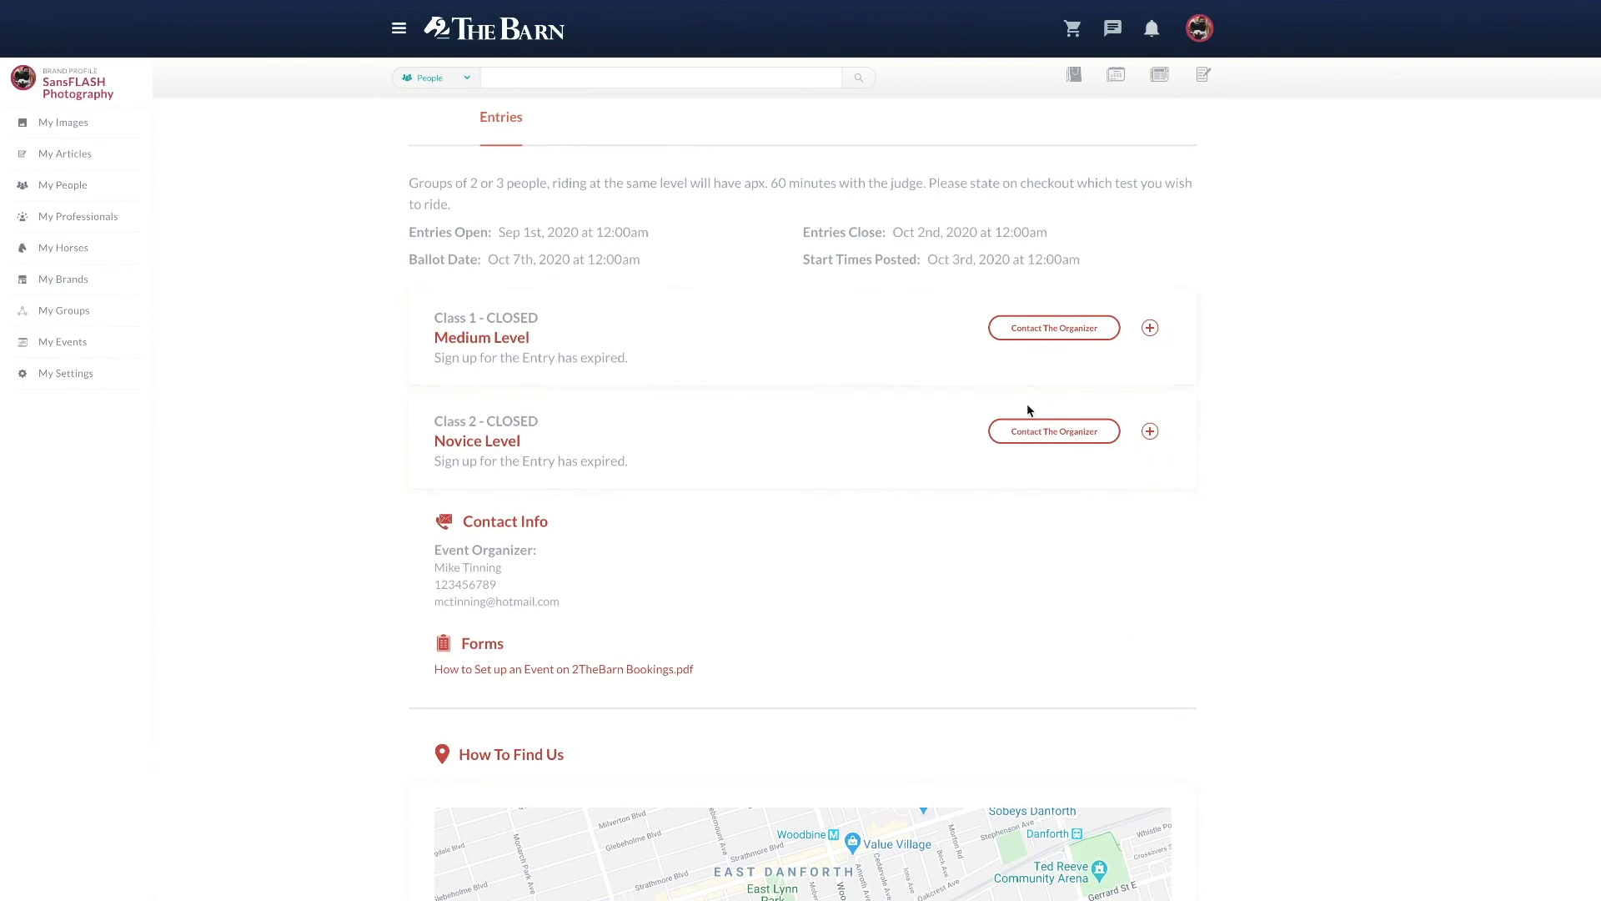
{"action": "left_click", "coordinate": [1150, 431]}
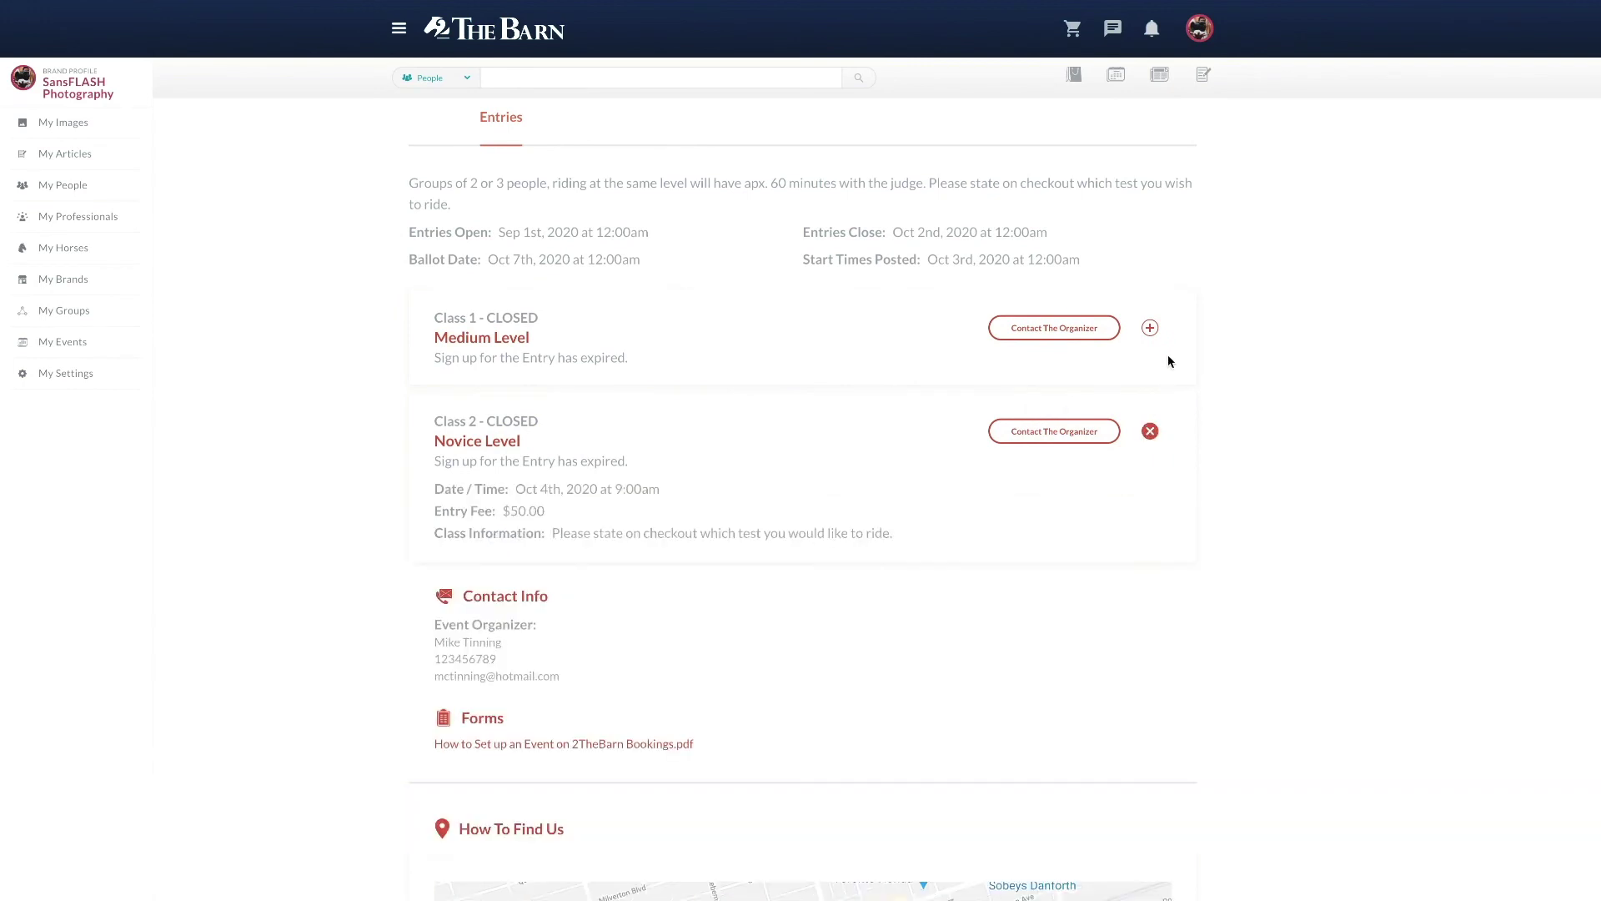
{"action": "left_click", "coordinate": [1151, 329]}
{"action": "scroll", "coordinate": [1150, 334], "scroll_direction": "down", "scroll_amount": 4}
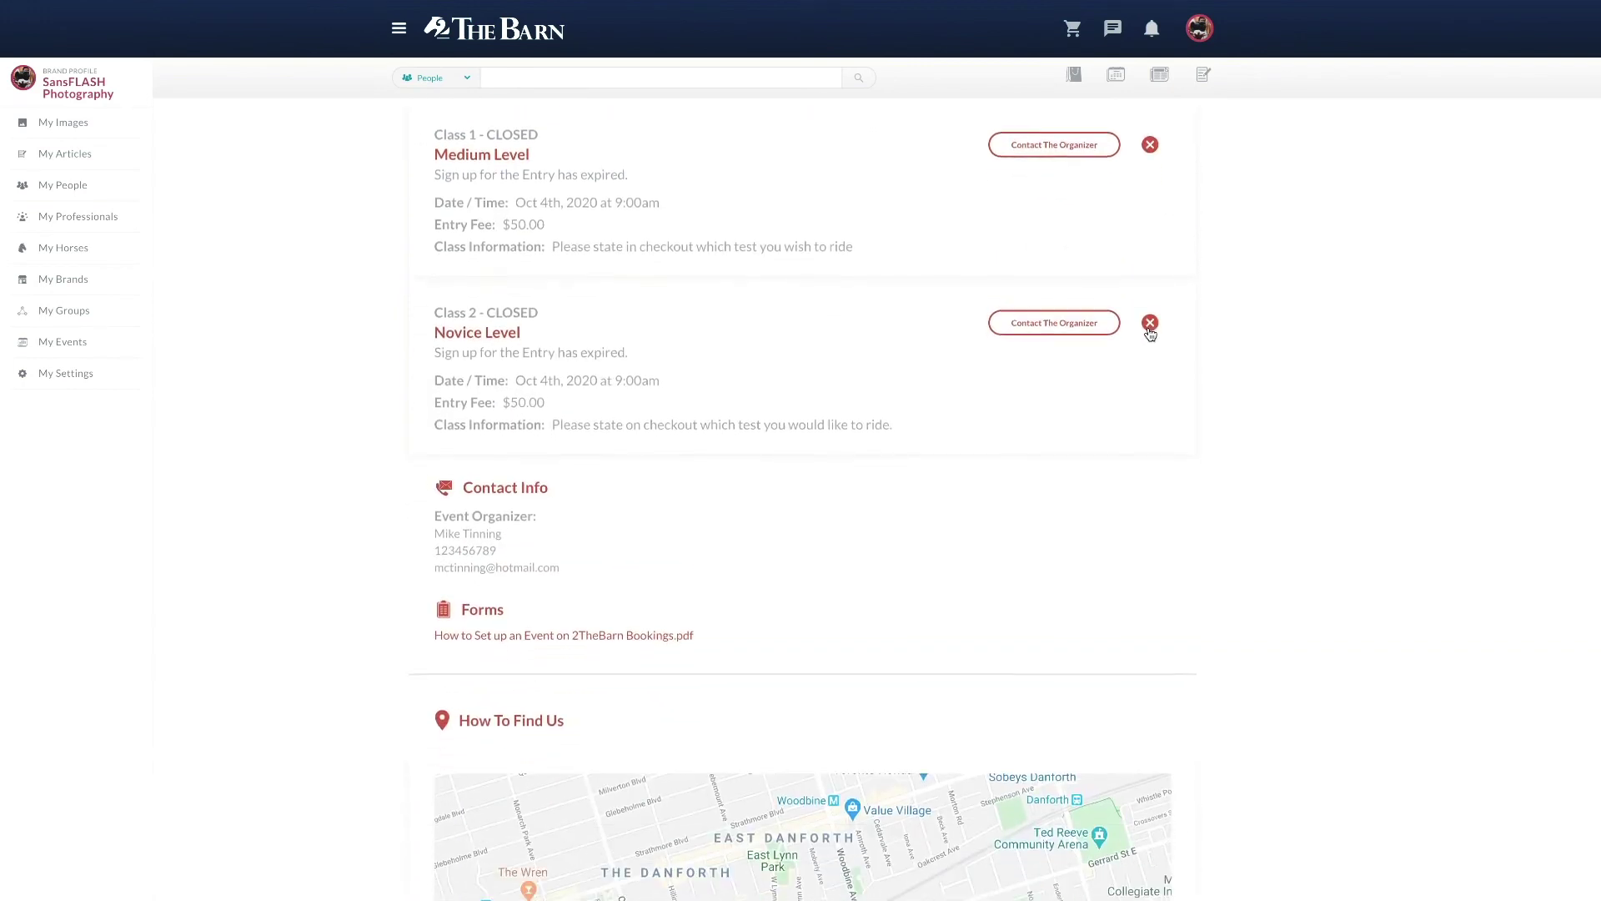
{"action": "scroll", "coordinate": [1150, 334], "scroll_direction": "down", "scroll_amount": 2}
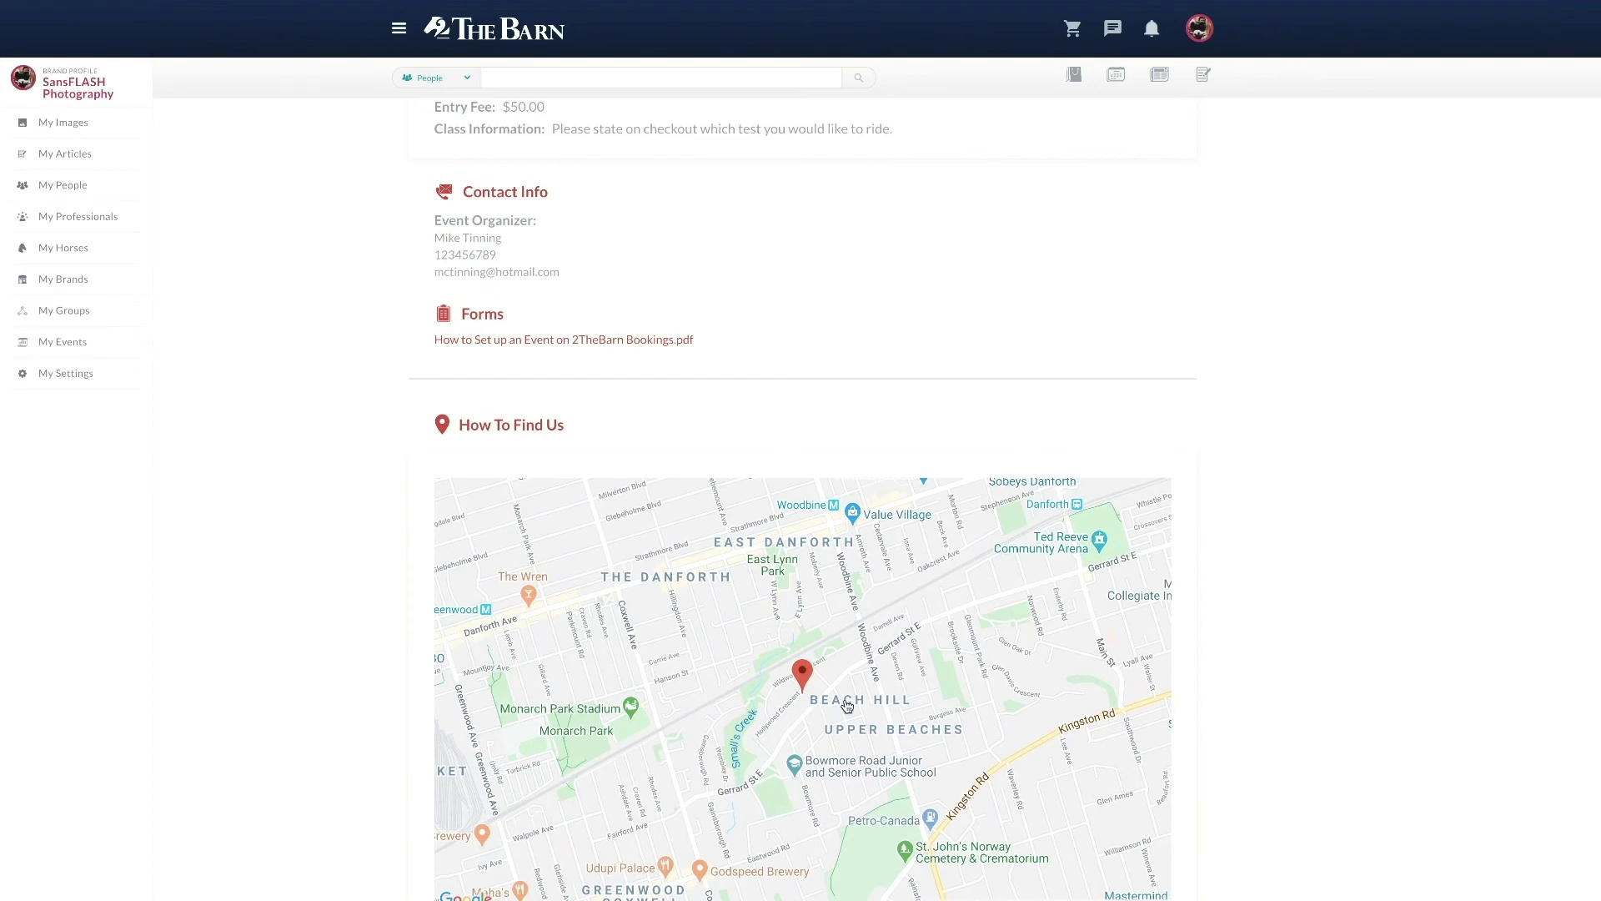
{"action": "scroll", "coordinate": [1391, 732], "scroll_direction": "down", "scroll_amount": 1}
{"action": "scroll", "coordinate": [1391, 732], "scroll_direction": "up", "scroll_amount": 15}
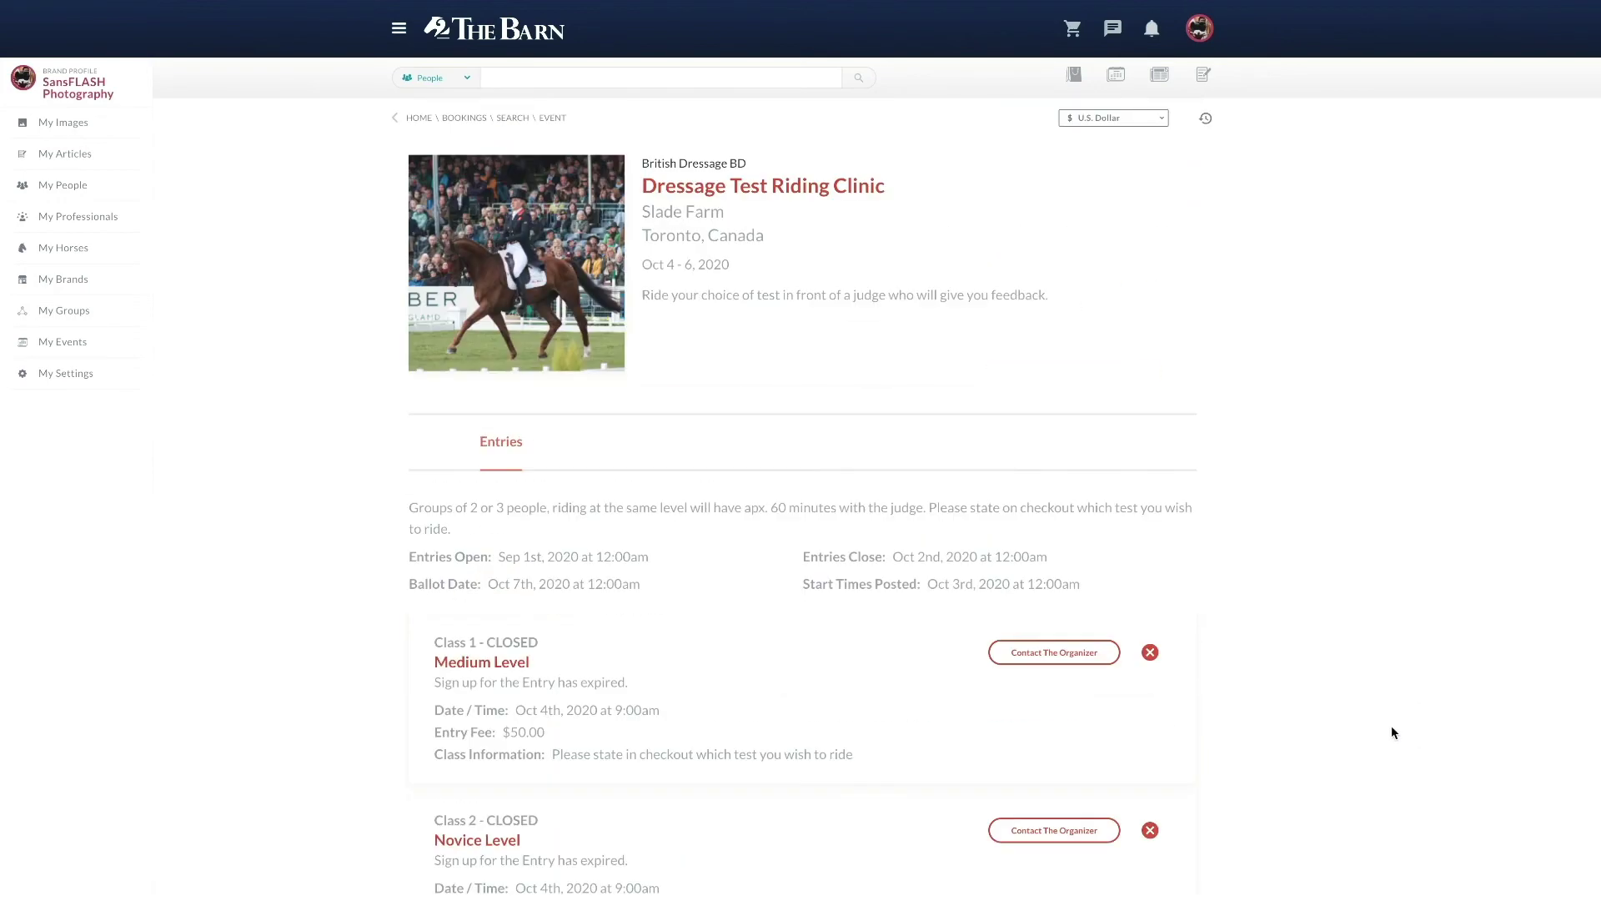
{"action": "left_click", "coordinate": [76, 346]}
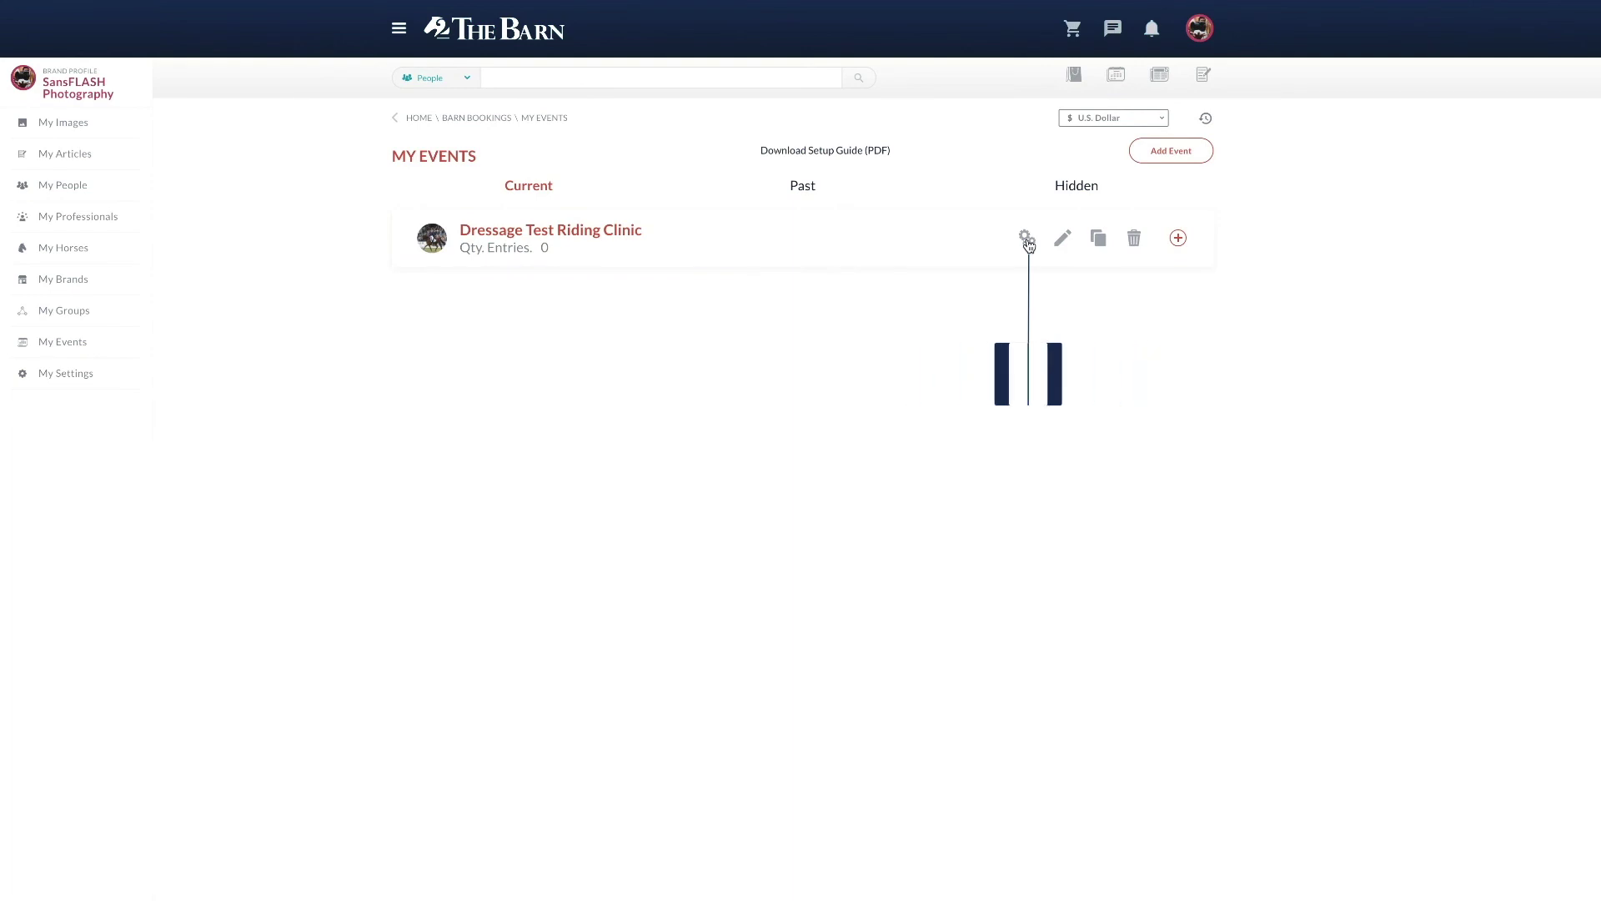
Step: Open the event's management page and expand the empty Class 1 and Class 2 entries tables
{"action": "left_click", "coordinate": [1026, 239]}
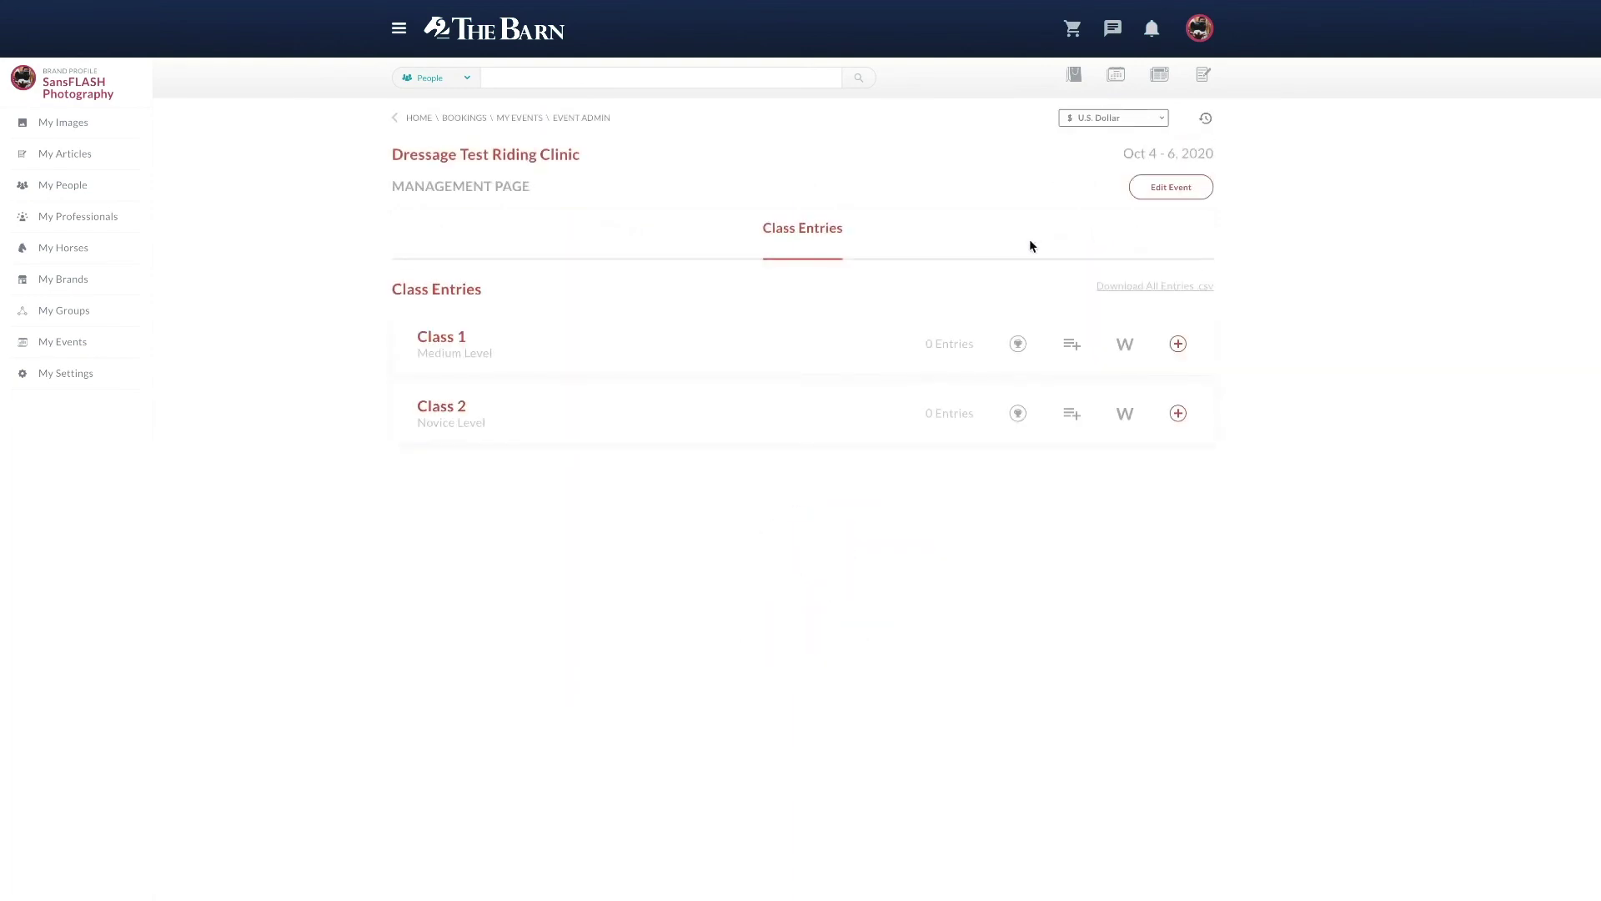
{"action": "left_click", "coordinate": [1179, 345]}
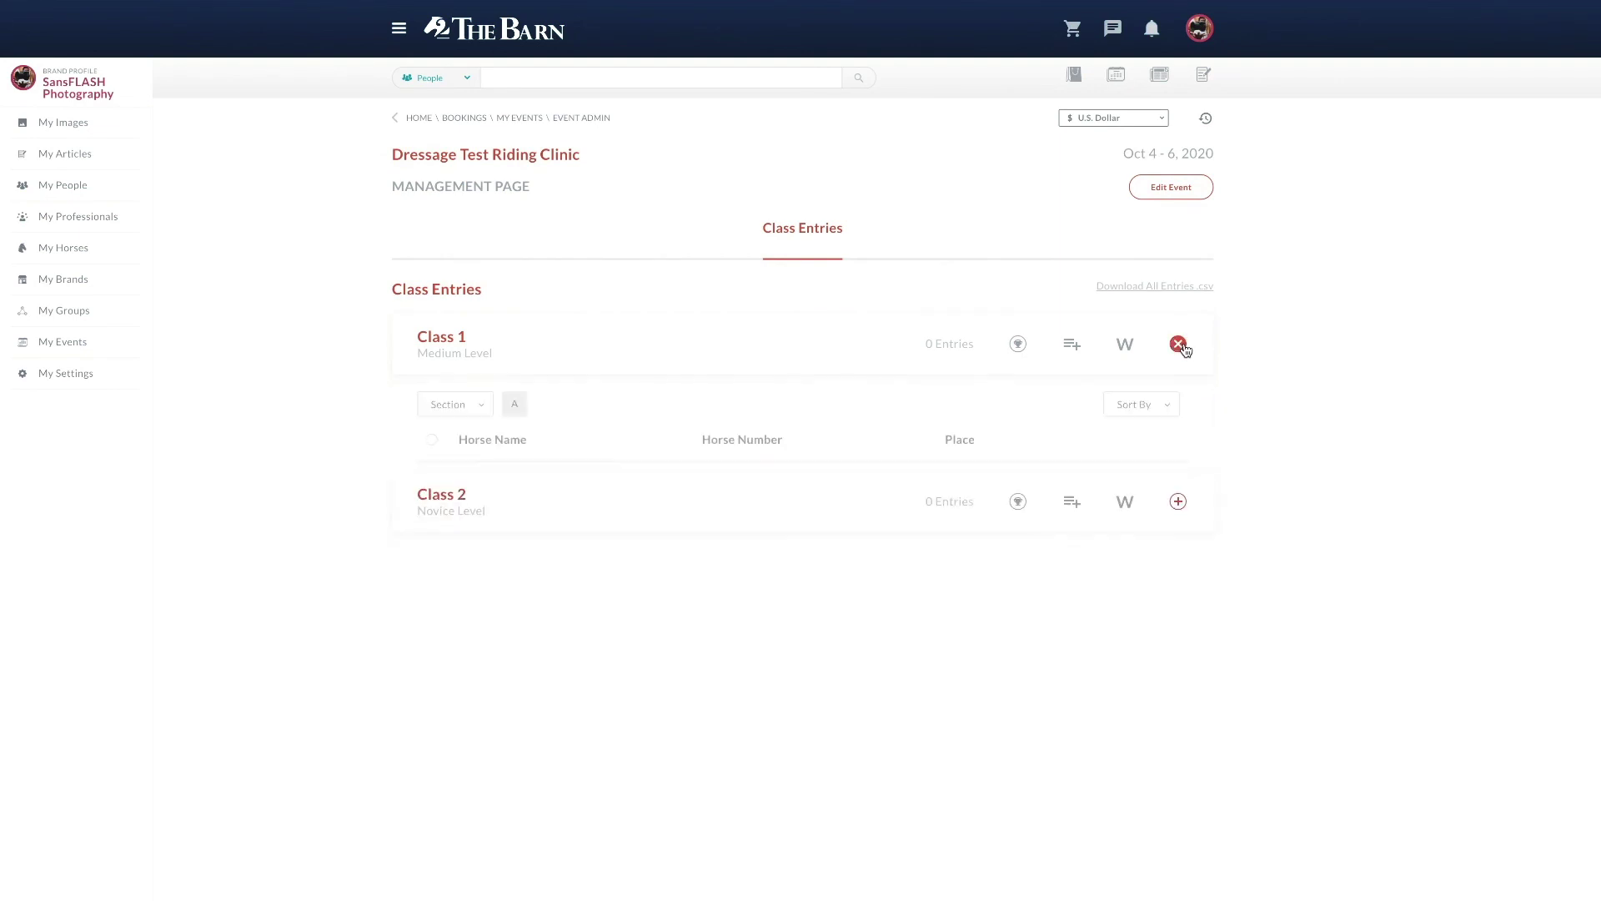
{"action": "left_click", "coordinate": [1177, 502]}
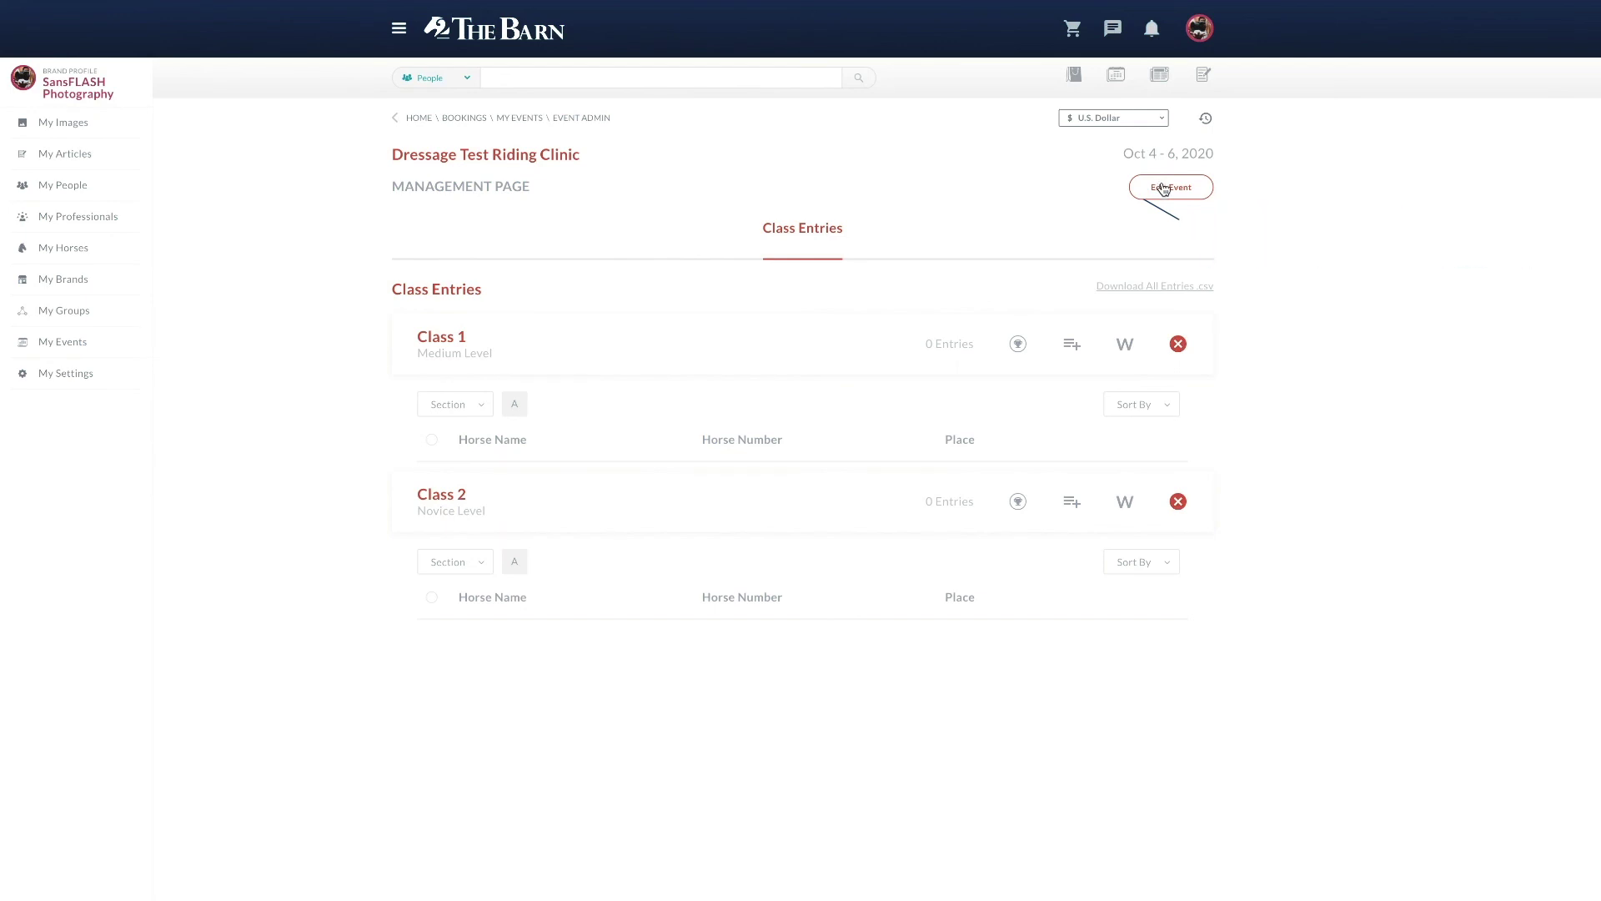
{"action": "left_click", "coordinate": [1163, 187]}
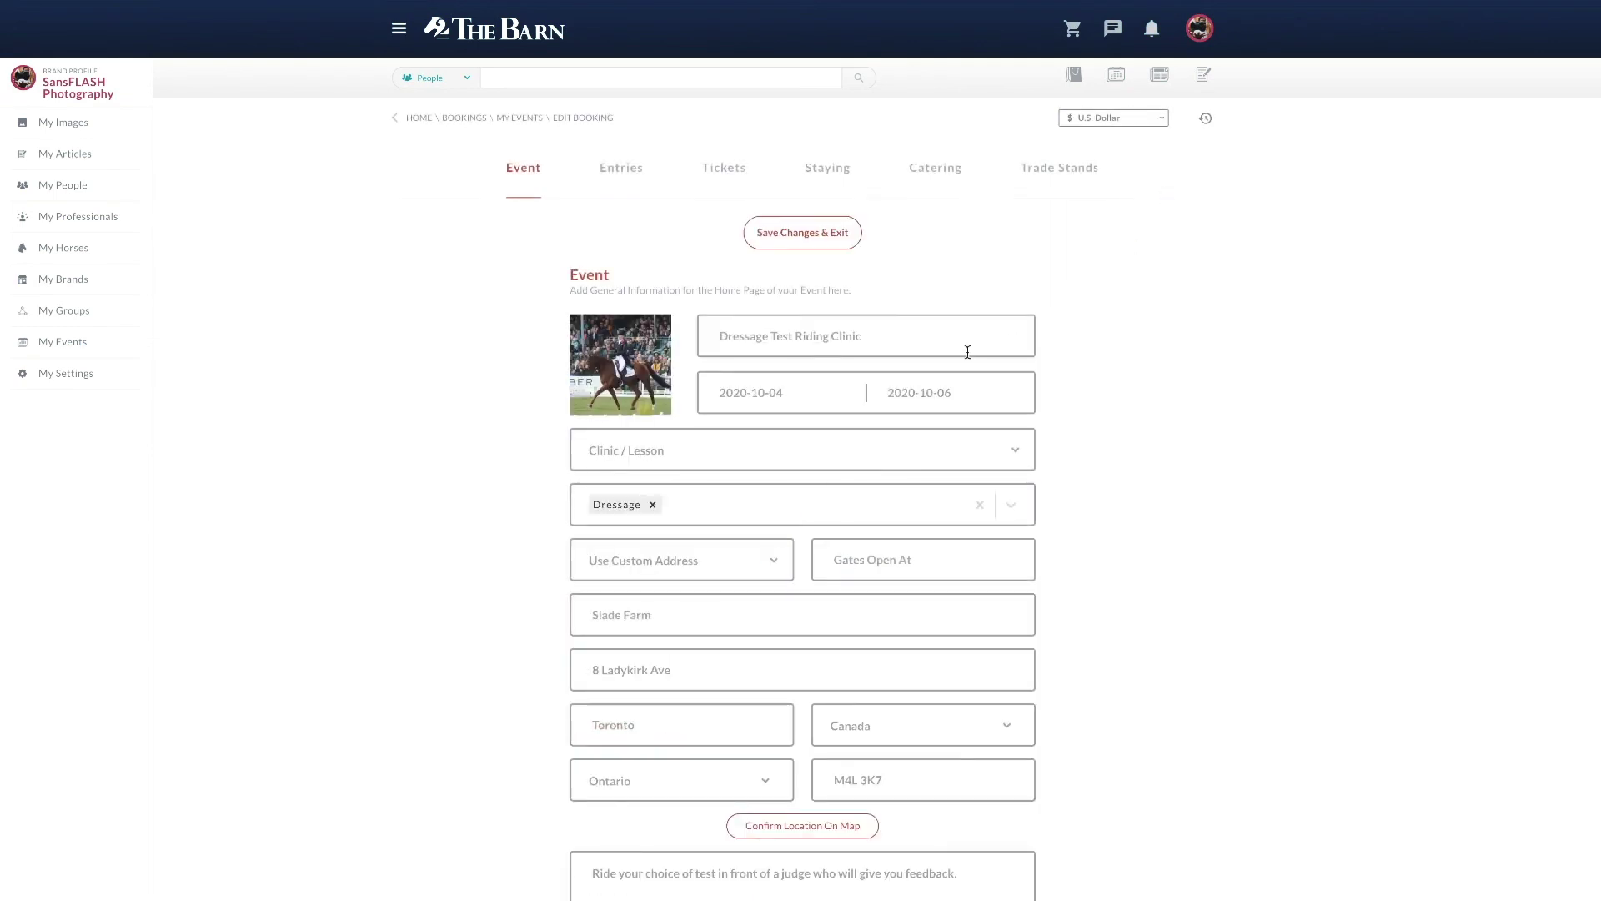
Step: Save the event with Save Changes & Exit, returning to its public page
{"action": "left_click", "coordinate": [833, 238]}
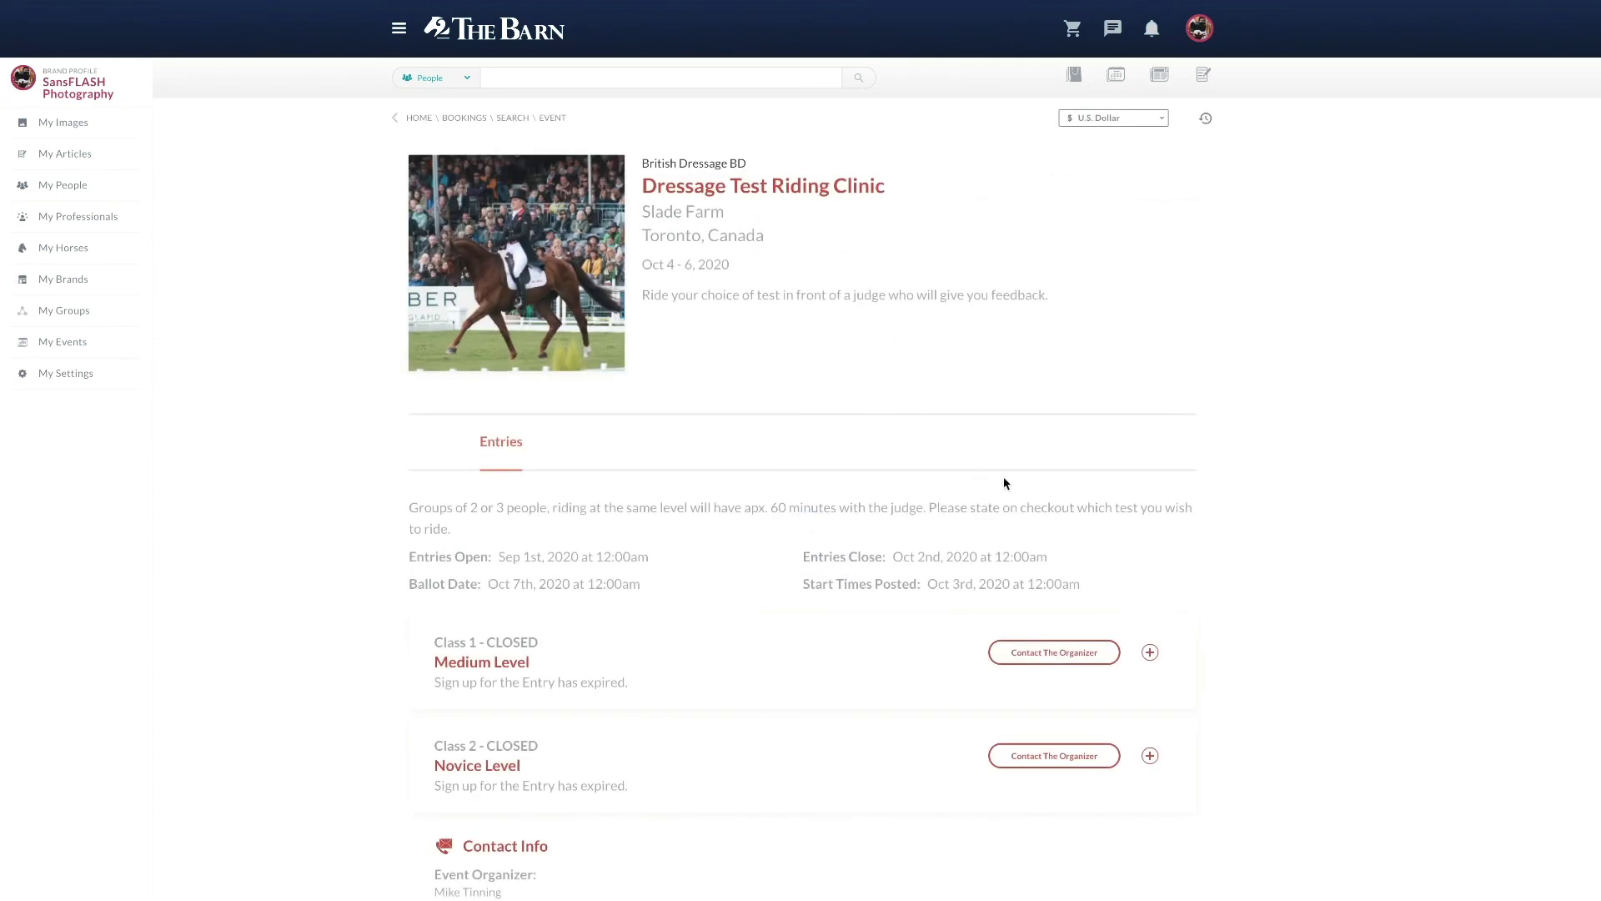